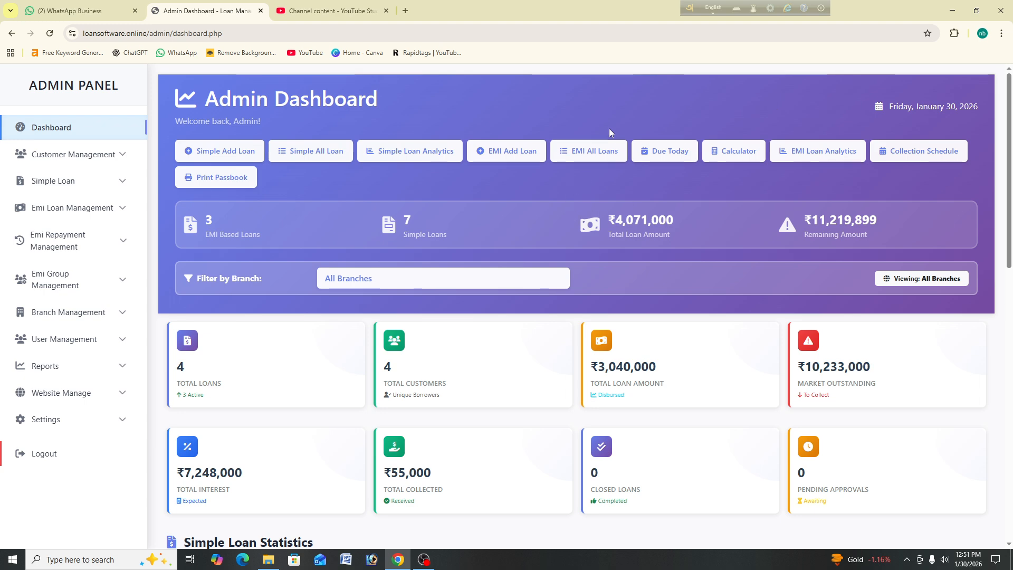
Step: Start simple loan SL00009 for Main Branch with the first customer and the first listed agent
{"action": "left_click", "coordinate": [83, 180]}
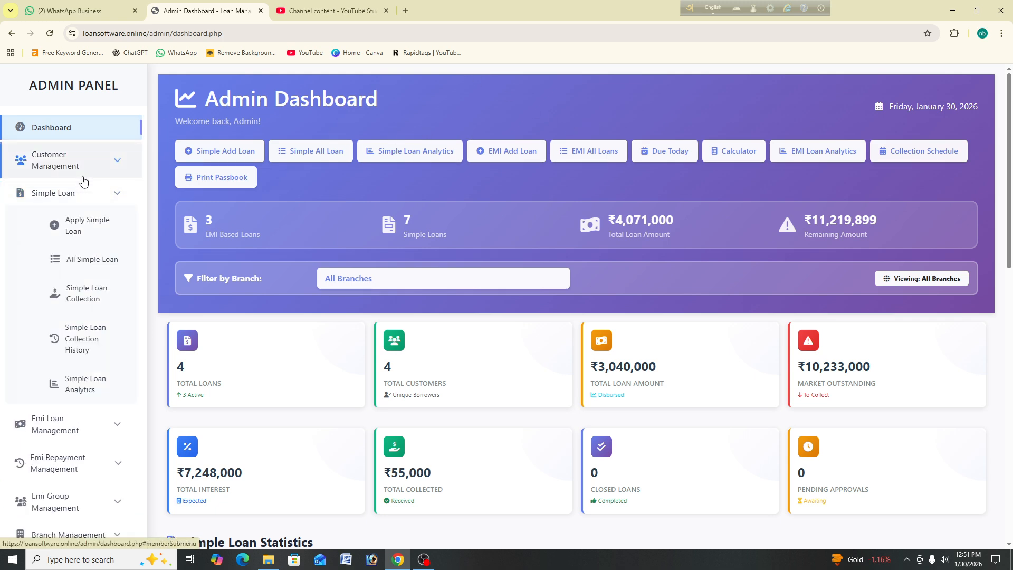
{"action": "left_click", "coordinate": [105, 223]}
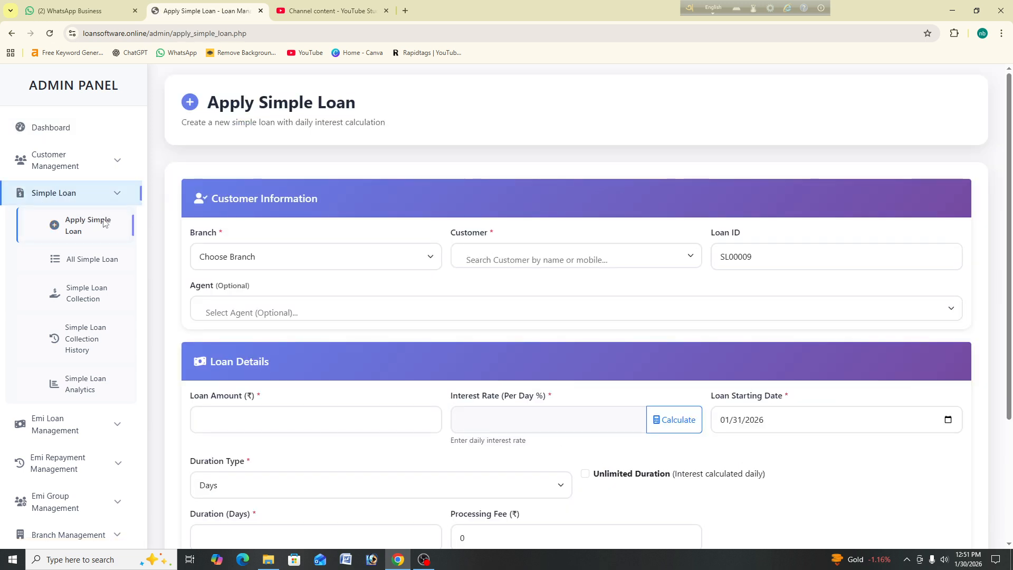
{"action": "left_click", "coordinate": [335, 264]}
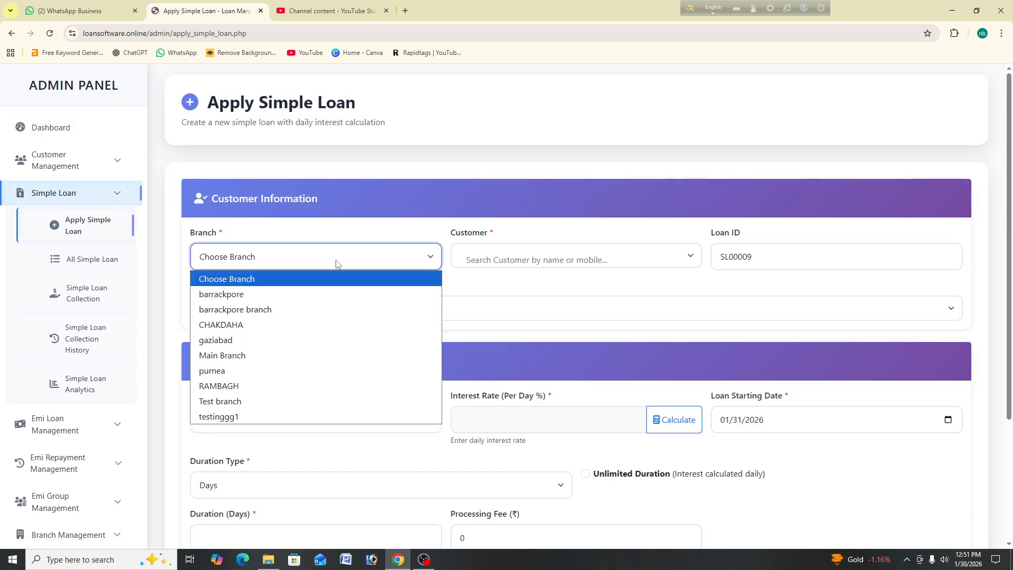
{"action": "left_click", "coordinate": [353, 357]}
{"action": "left_click", "coordinate": [545, 261]}
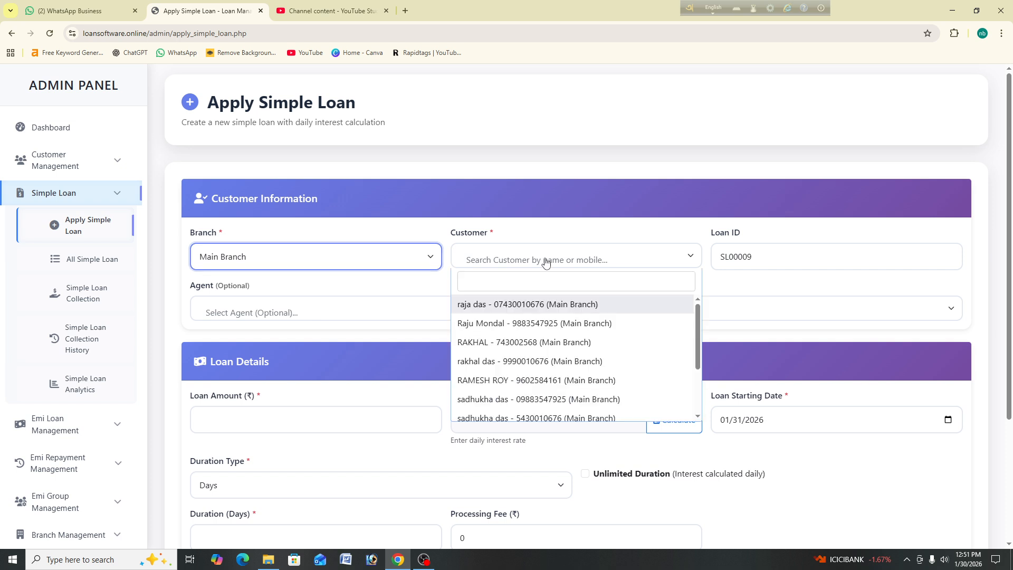
{"action": "left_click", "coordinate": [575, 307]}
{"action": "left_click", "coordinate": [762, 258]}
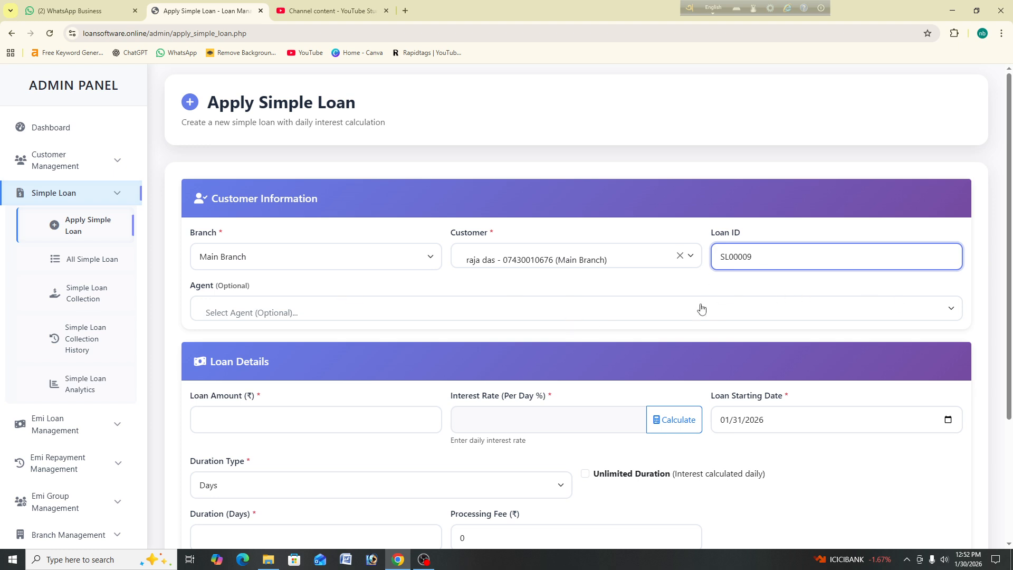
{"action": "left_click", "coordinate": [287, 317]}
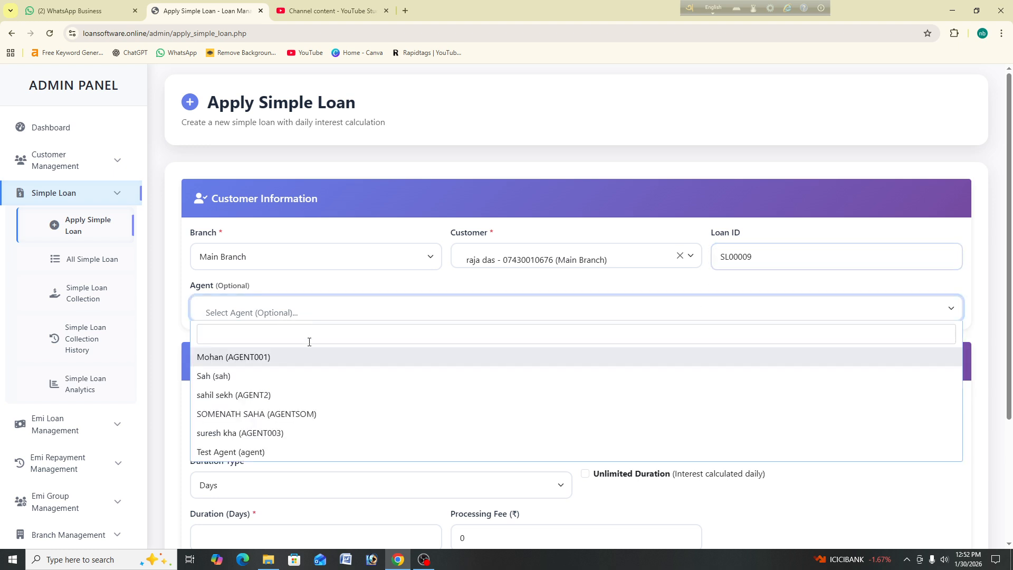
{"action": "left_click", "coordinate": [302, 368]}
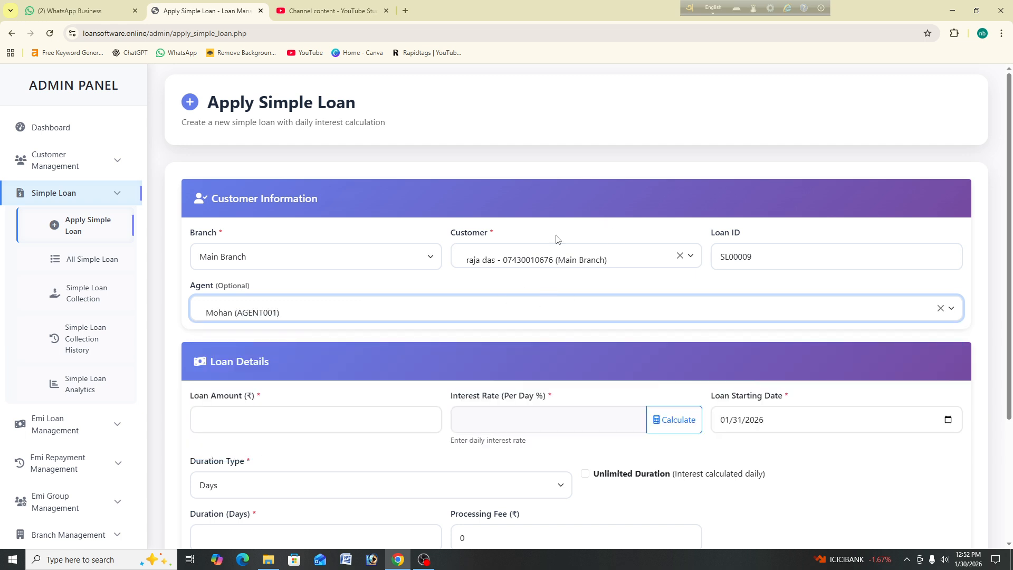
Step: Enter a loan amount of 20000
{"action": "scroll", "coordinate": [491, 292], "scroll_direction": "down", "scroll_amount": 3}
{"action": "left_click", "coordinate": [305, 252]}
{"action": "type", "text": "20000"}
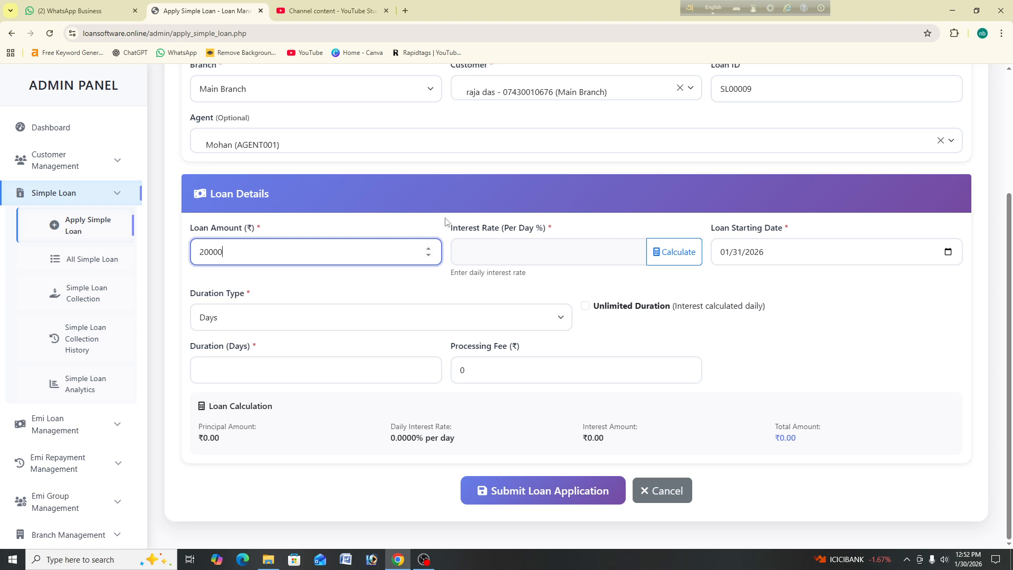
{"action": "left_click", "coordinate": [674, 253]}
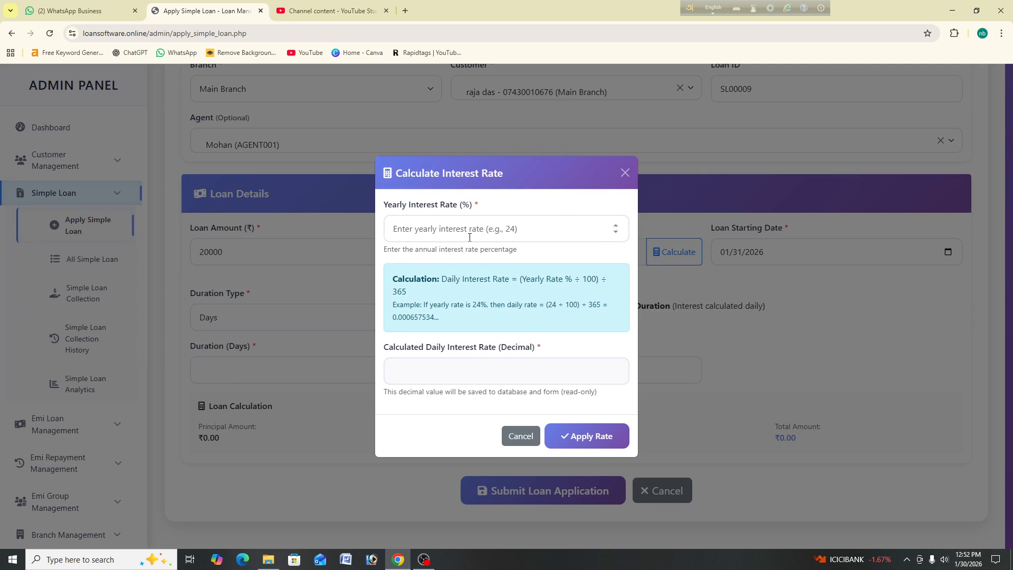
Step: Convert a 24% yearly rate and apply the 0.000657534246575 daily rate to the loan
{"action": "left_click", "coordinate": [469, 236]}
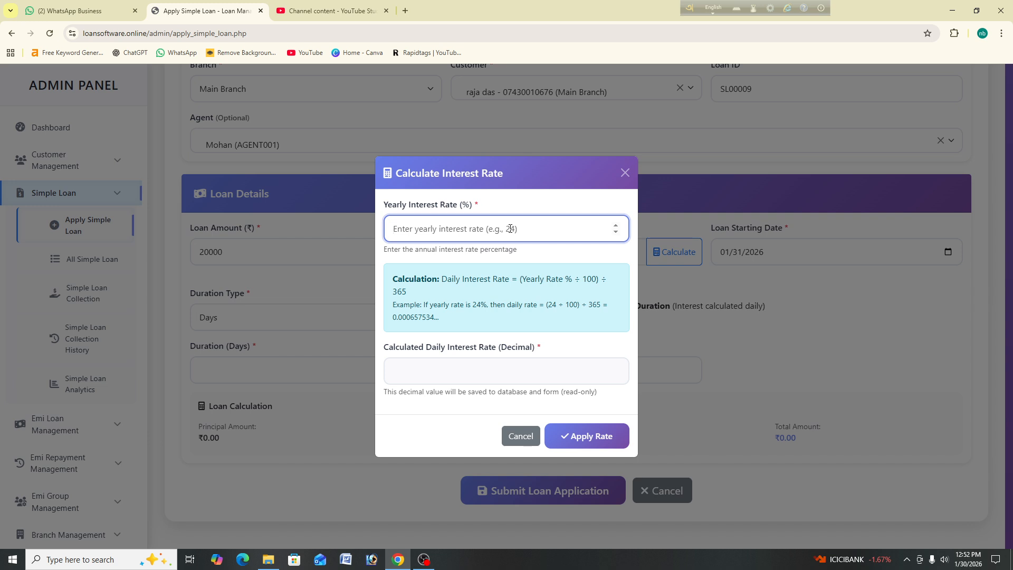
{"action": "type", "text": "24"}
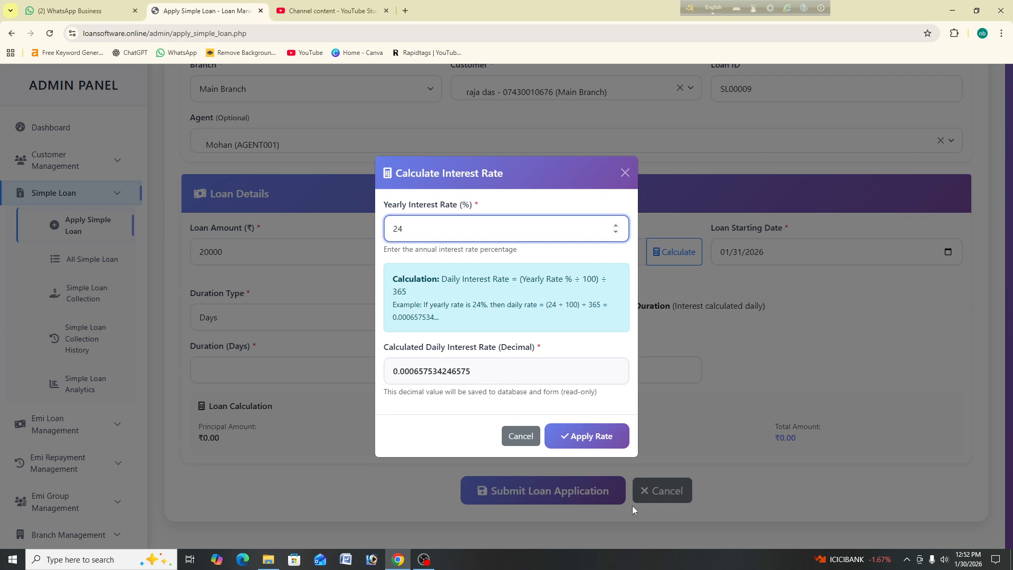
{"action": "left_click", "coordinate": [593, 436]}
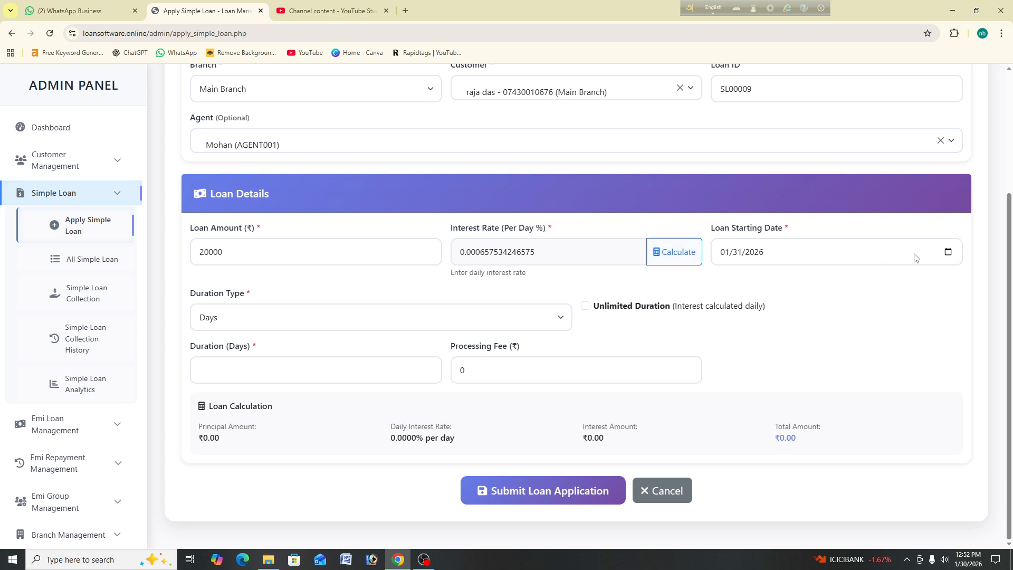
Step: Set the start date to 02/01/2026 with unlimited duration in Days, and submit SL00009
{"action": "left_click", "coordinate": [949, 252]}
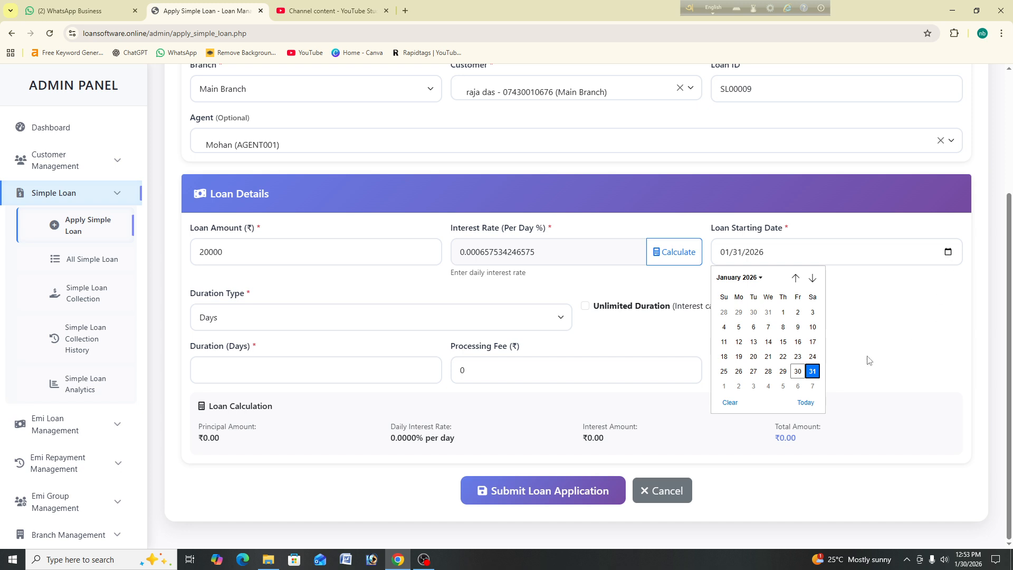
{"action": "left_click", "coordinate": [724, 387]}
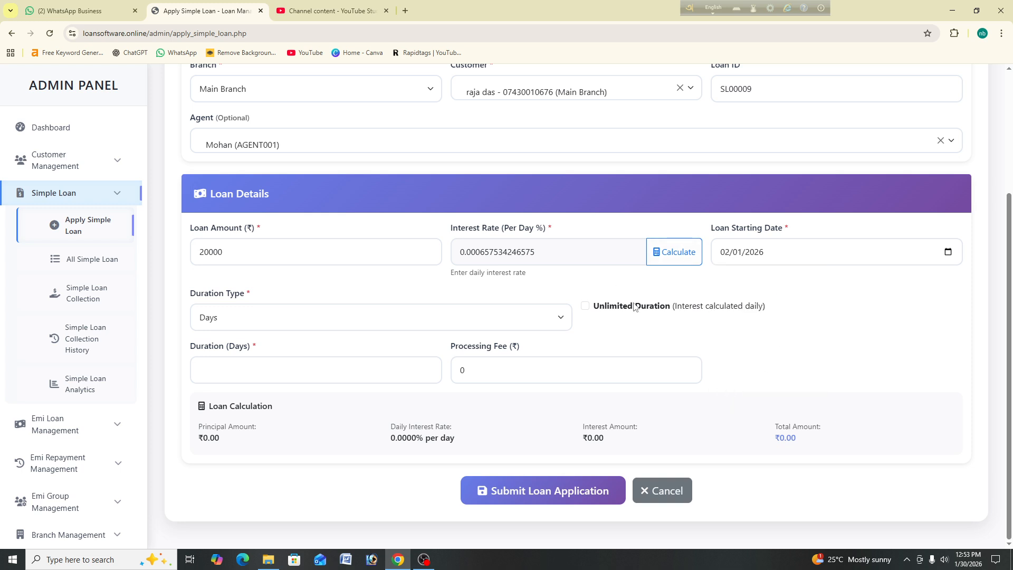
{"action": "left_click", "coordinate": [586, 306]}
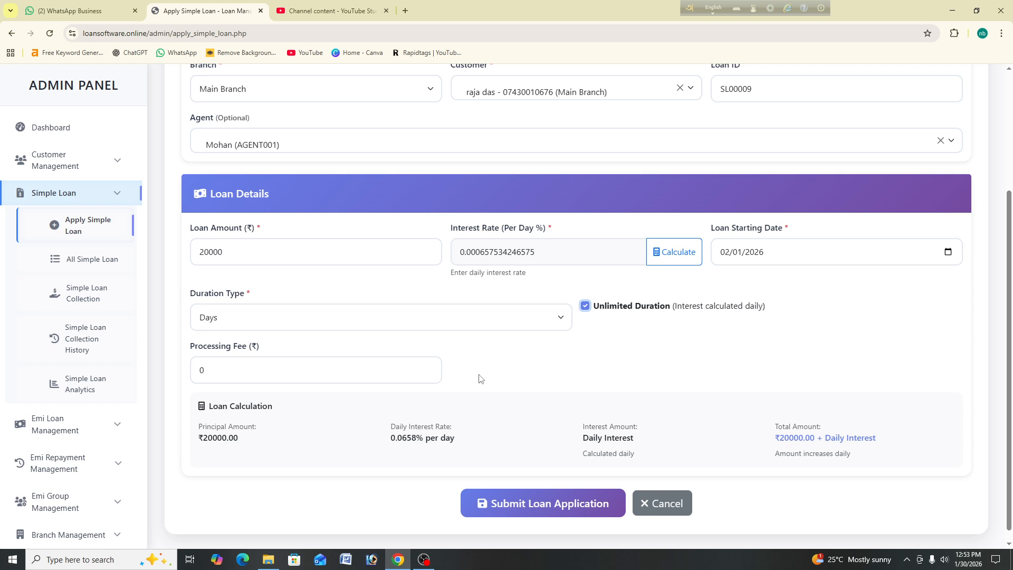
{"action": "left_click", "coordinate": [399, 321]}
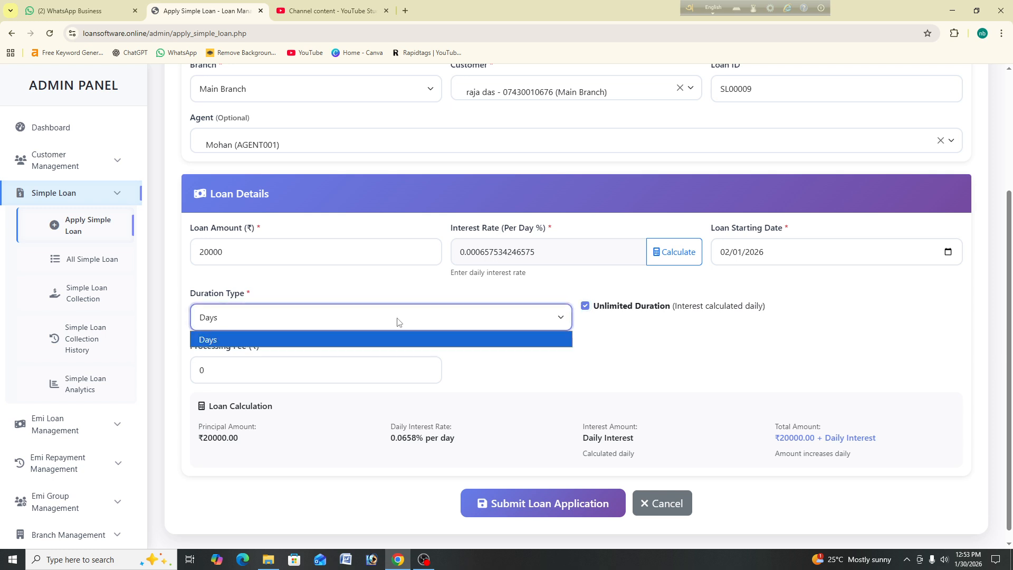
{"action": "left_click", "coordinate": [390, 340]}
{"action": "left_click", "coordinate": [359, 370]}
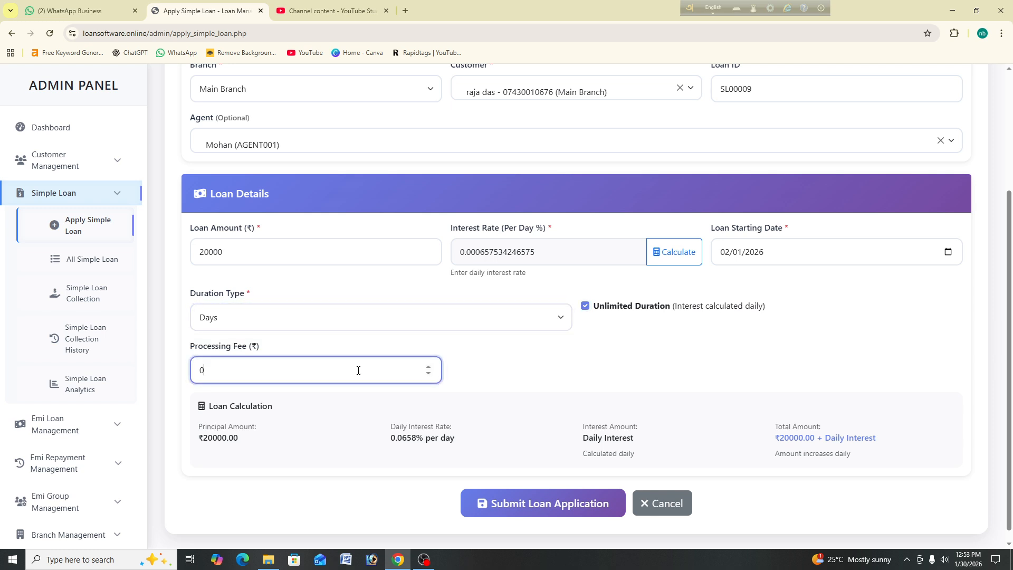
{"action": "key", "text": "Return"}
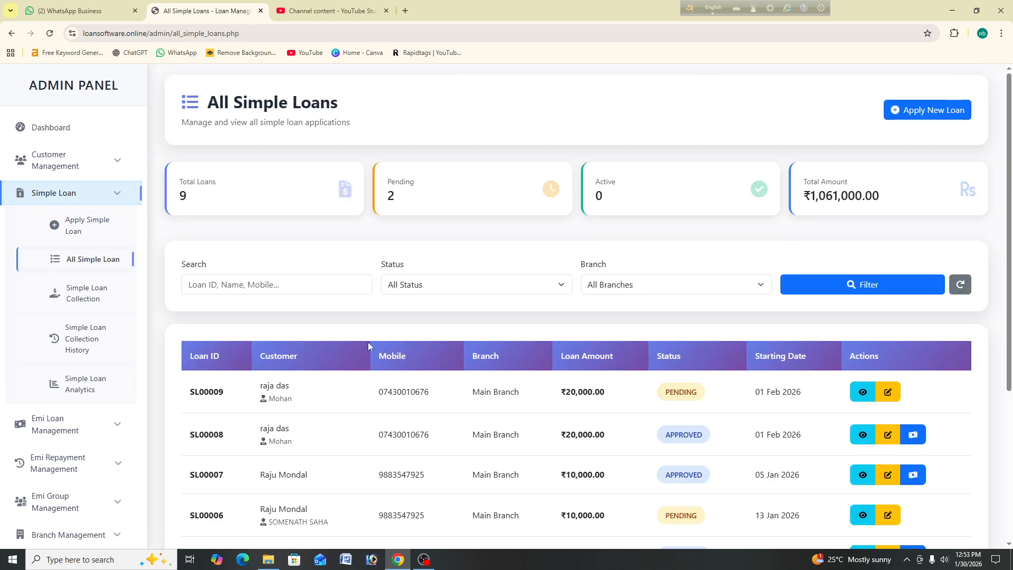
Step: Open a blank simple loan application form for SL00010
{"action": "left_click", "coordinate": [118, 222]}
{"action": "scroll", "coordinate": [389, 267], "scroll_direction": "down", "scroll_amount": 4}
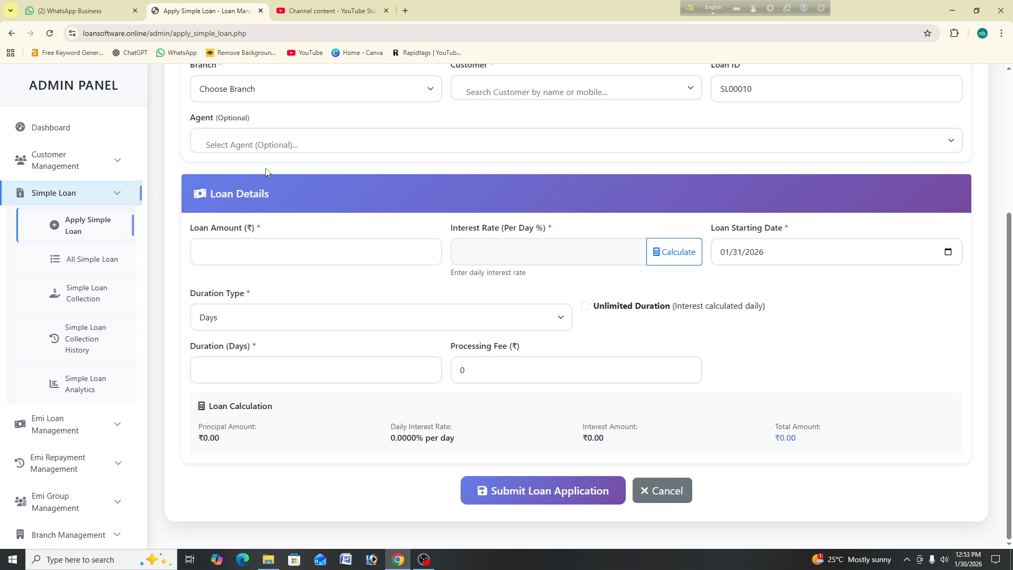
{"action": "scroll", "coordinate": [241, 178], "scroll_direction": "up", "scroll_amount": 3}
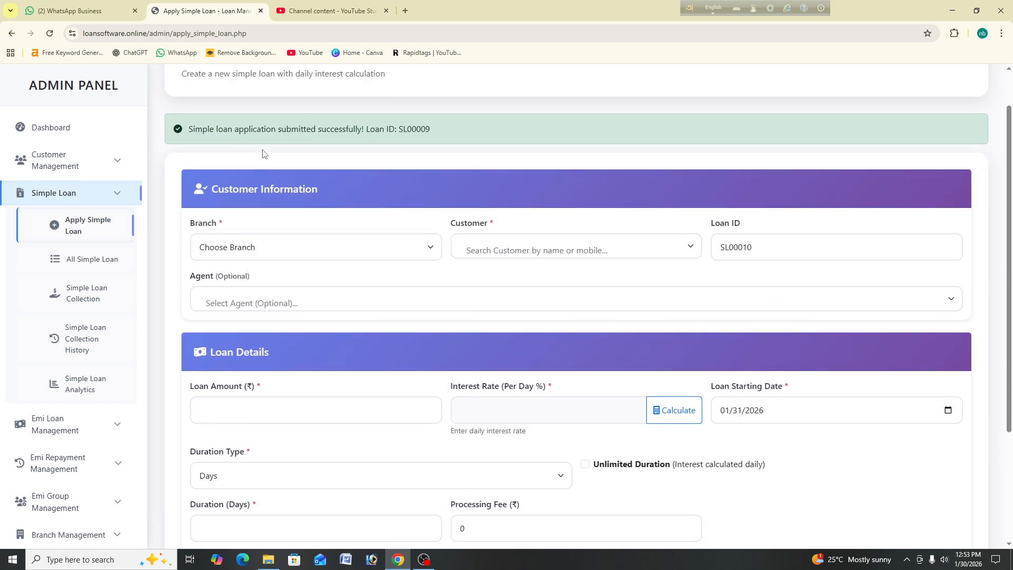
Step: Fill SL00010 with Main Branch, the first customer, the first agent and a 20000 amount
{"action": "left_click", "coordinate": [298, 254]}
{"action": "left_click", "coordinate": [319, 133]}
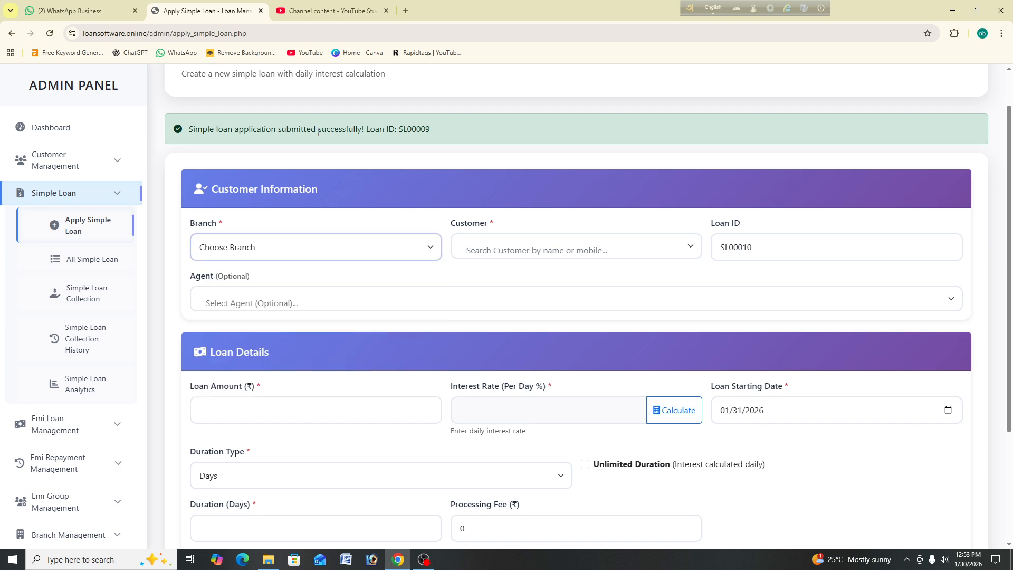
{"action": "left_click", "coordinate": [325, 254]}
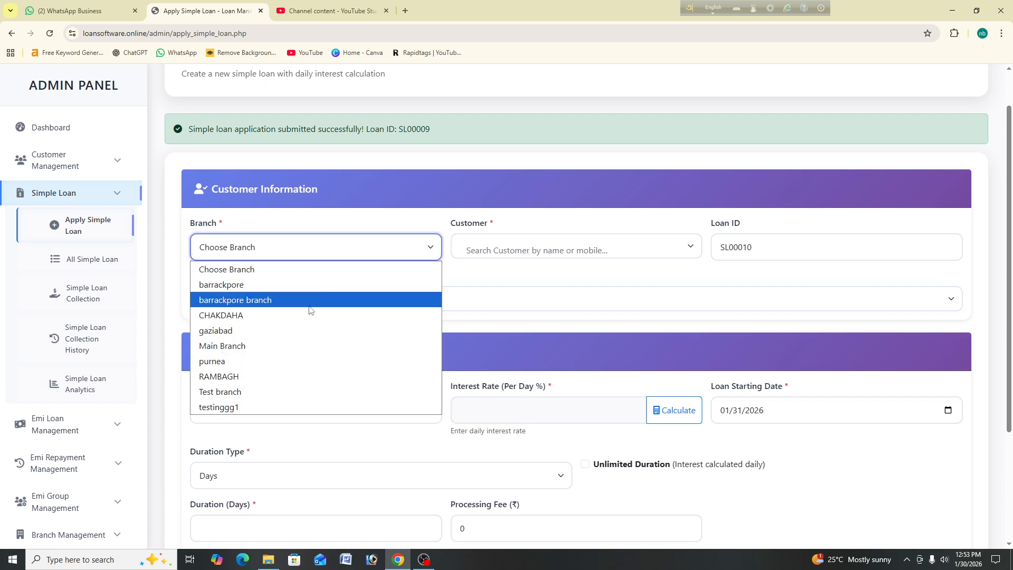
{"action": "left_click", "coordinate": [294, 345]}
{"action": "left_click", "coordinate": [543, 249]}
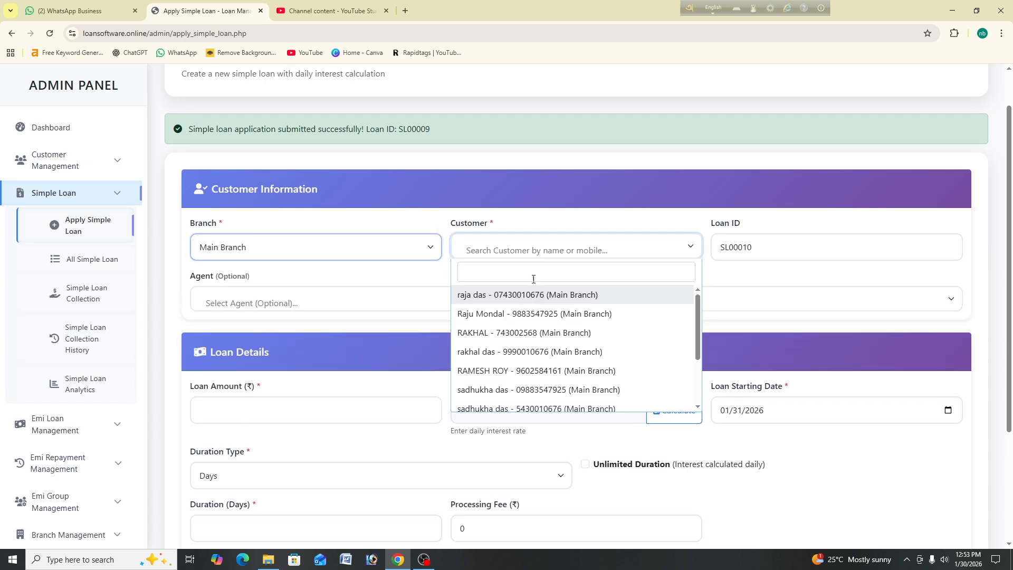
{"action": "left_click", "coordinate": [505, 297]}
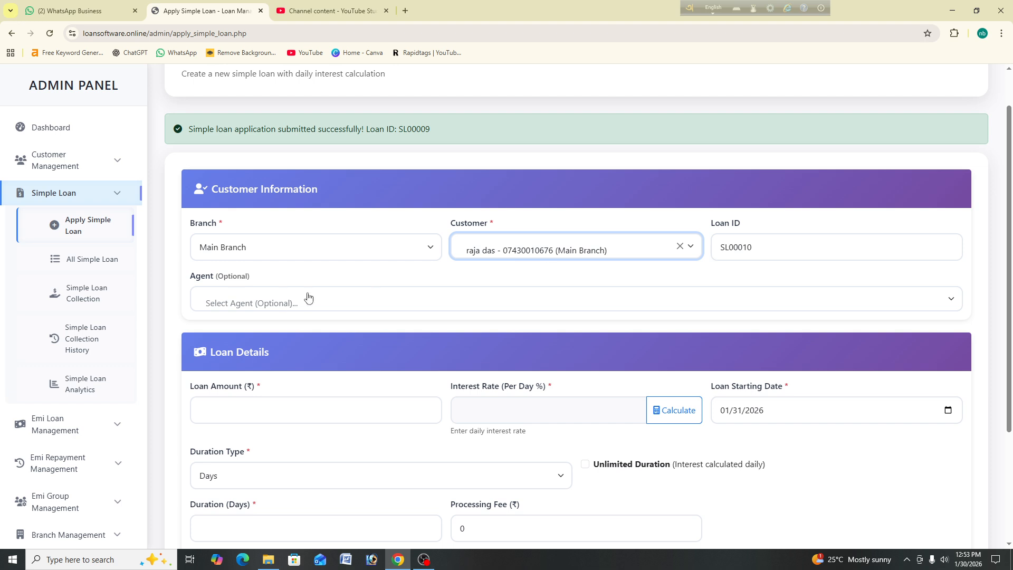
{"action": "left_click", "coordinate": [282, 301]}
{"action": "left_click", "coordinate": [269, 349]}
{"action": "left_click", "coordinate": [283, 405]}
{"action": "type", "text": "5000"}
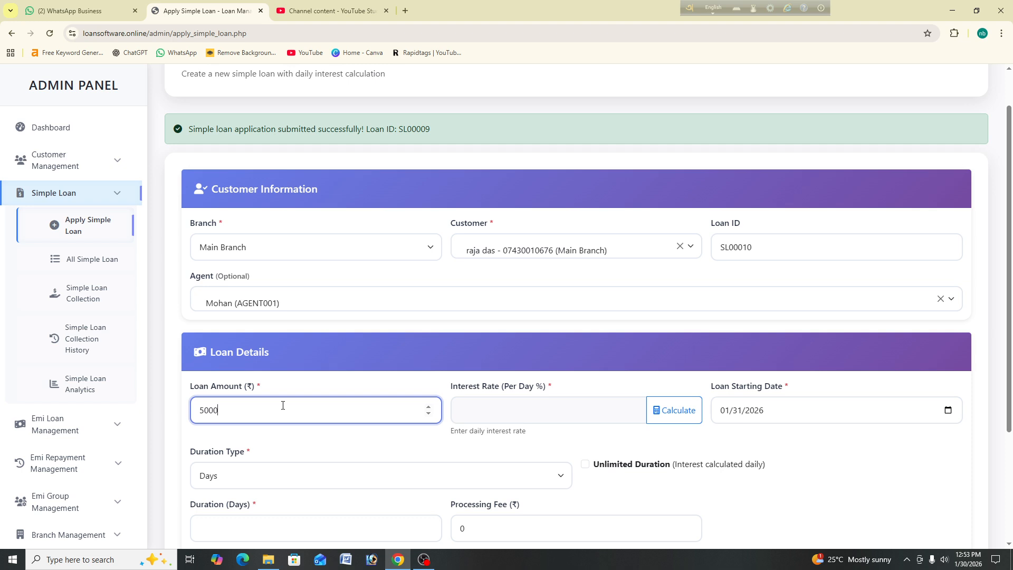
{"action": "key", "text": "BackSpace"}
{"action": "key", "text": "BackSpace"}
{"action": "key", "text": "BackSpace"}
{"action": "key", "text": "BackSpace"}
{"action": "type", "text": "20000"}
Step: Apply the daily rate 0.000657534246575 calculated from 24% yearly interest
{"action": "left_click", "coordinate": [675, 410]}
{"action": "left_click", "coordinate": [419, 233]}
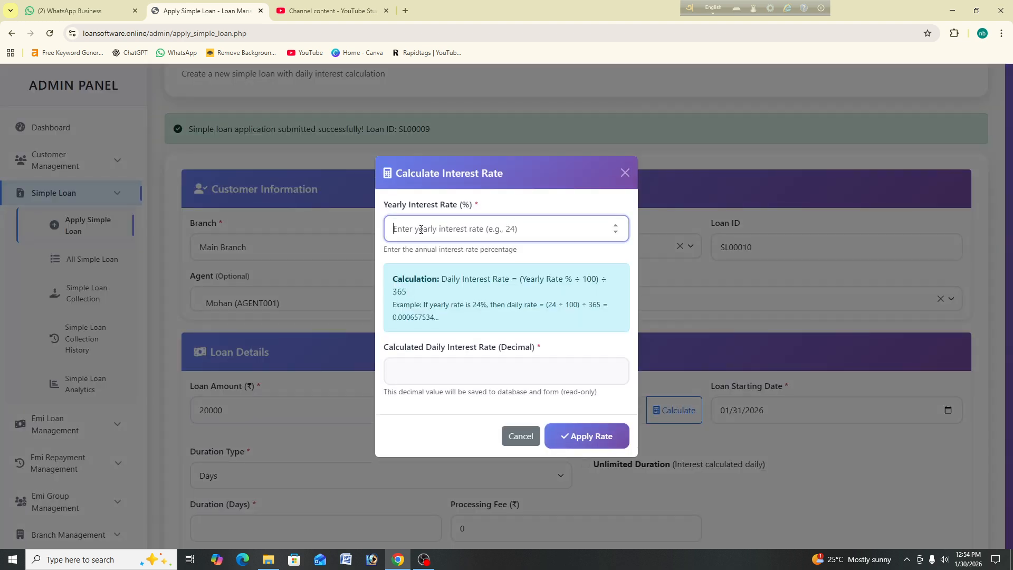
{"action": "type", "text": "24"}
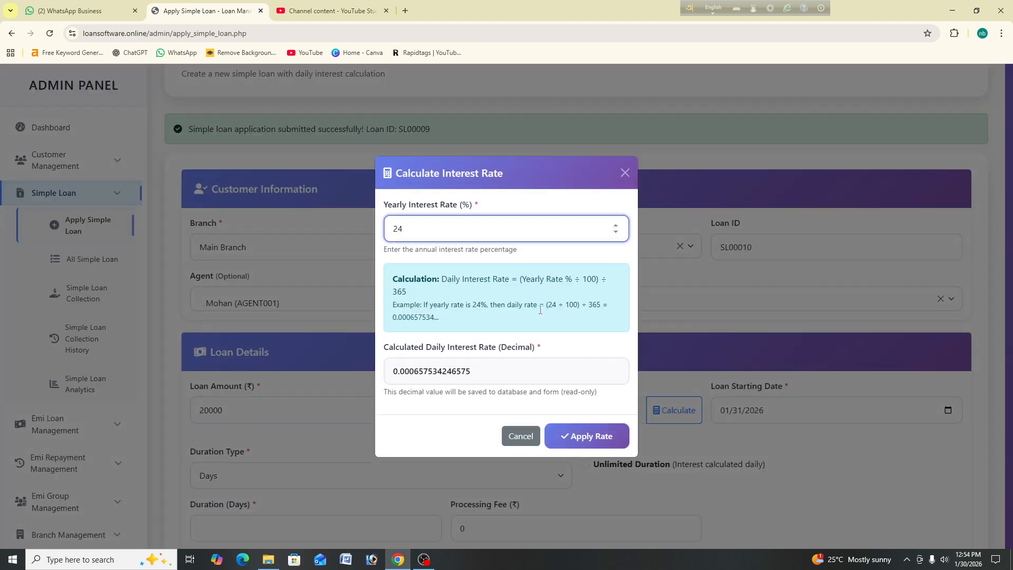
{"action": "left_click", "coordinate": [584, 436]}
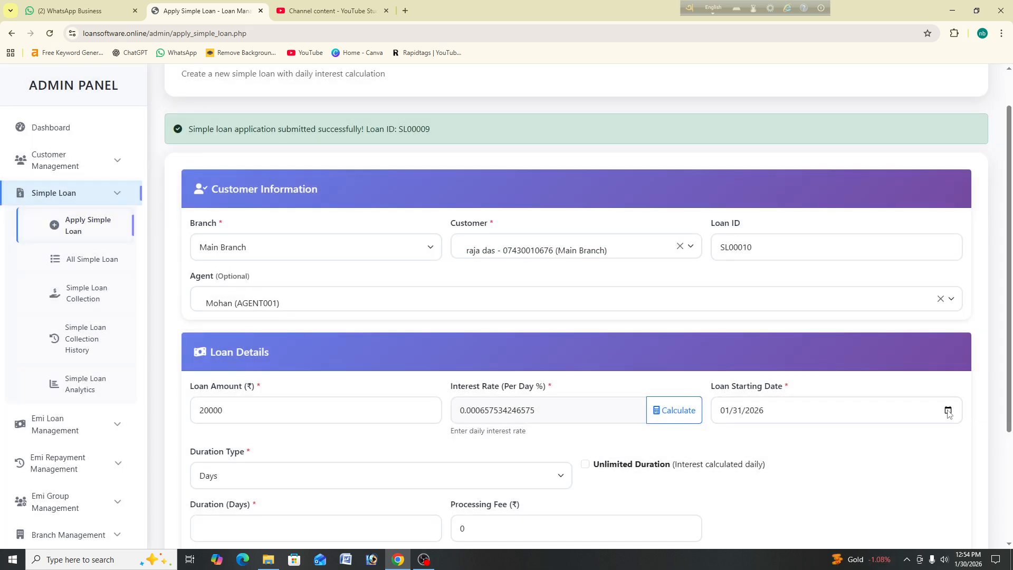
Step: Set start date 02/01/2026, unlimited duration and a 5000 processing fee
{"action": "left_click", "coordinate": [948, 410]}
{"action": "left_click", "coordinate": [729, 373]}
{"action": "scroll", "coordinate": [434, 470], "scroll_direction": "down", "scroll_amount": 3}
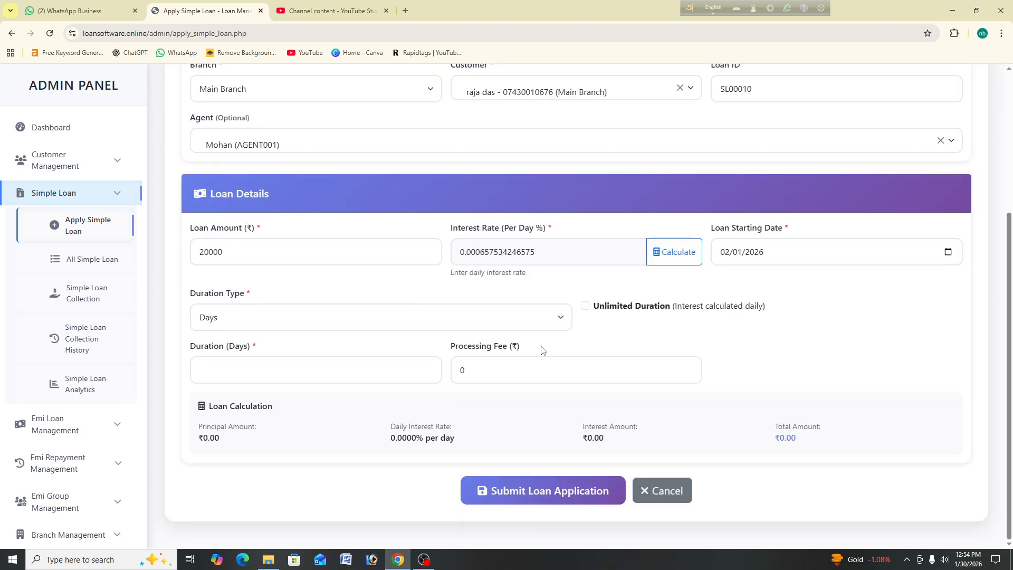
{"action": "left_click", "coordinate": [586, 305]}
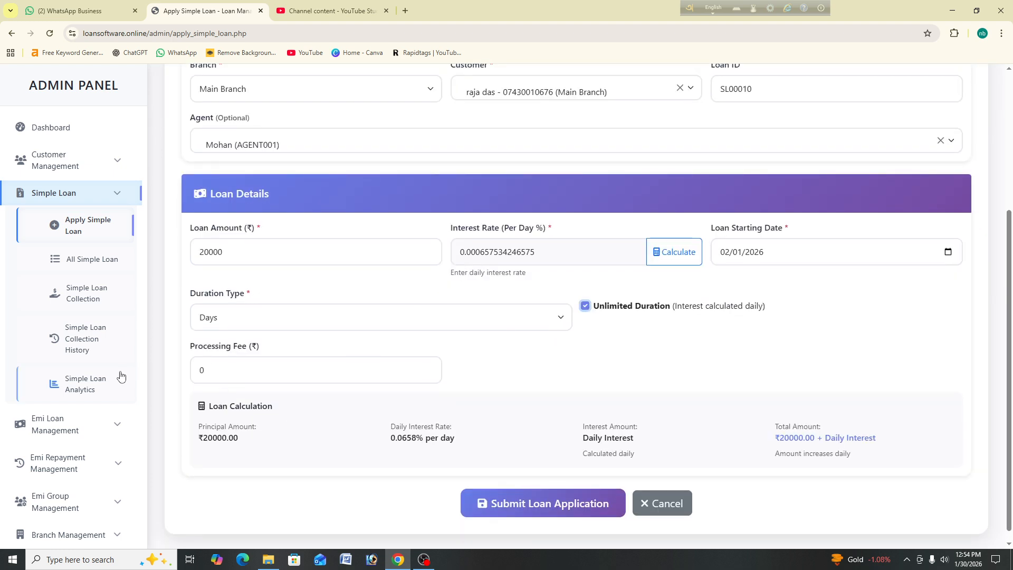
{"action": "left_click", "coordinate": [260, 365]}
{"action": "key", "text": "BackSpace"}
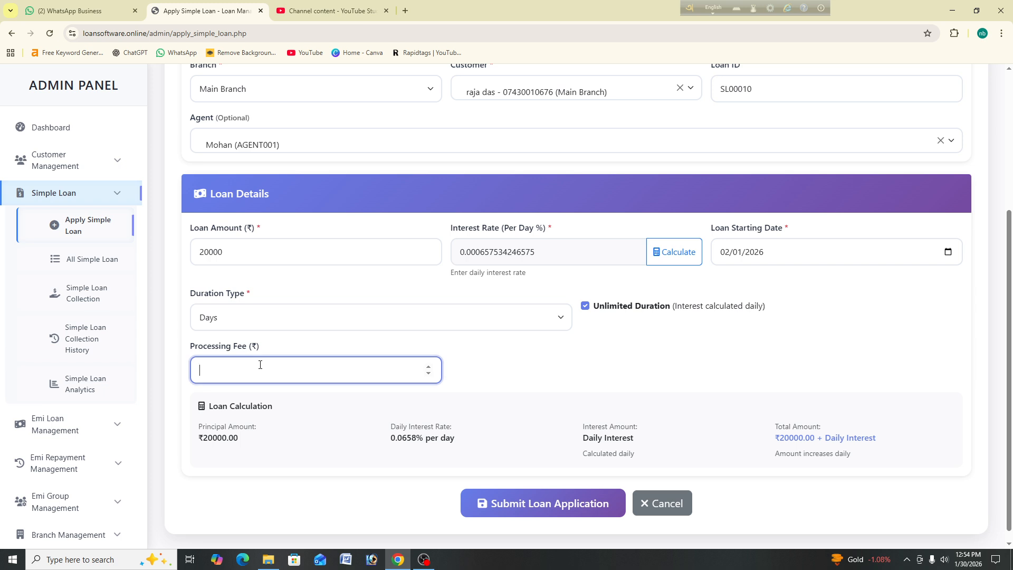
{"action": "type", "text": "5000"}
Step: Submit the SL00010 application and open SL00010 for editing from the loan list
{"action": "left_click", "coordinate": [604, 507]}
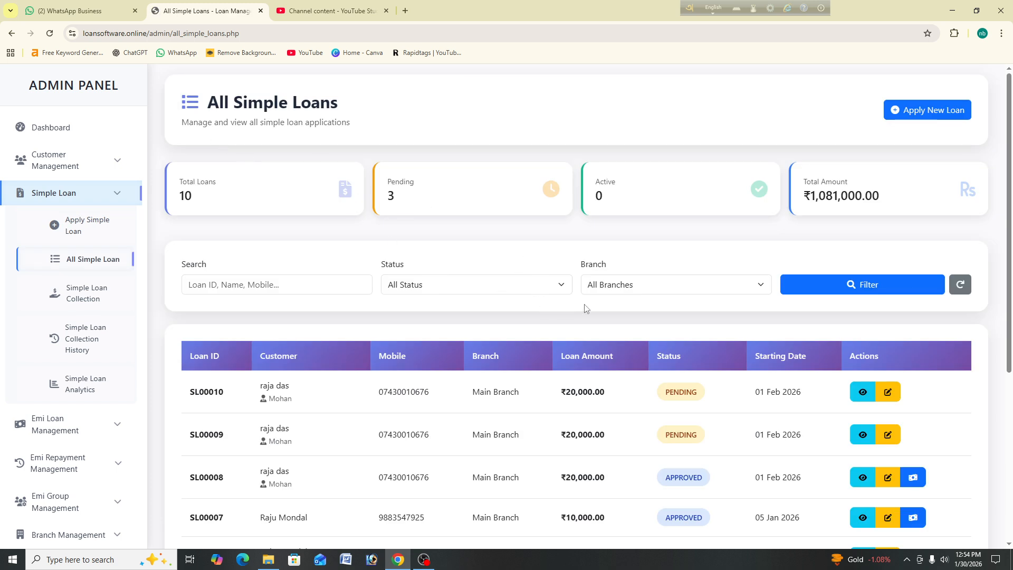
{"action": "left_click_drag", "start_coordinate": [310, 389], "coordinate": [852, 398]}
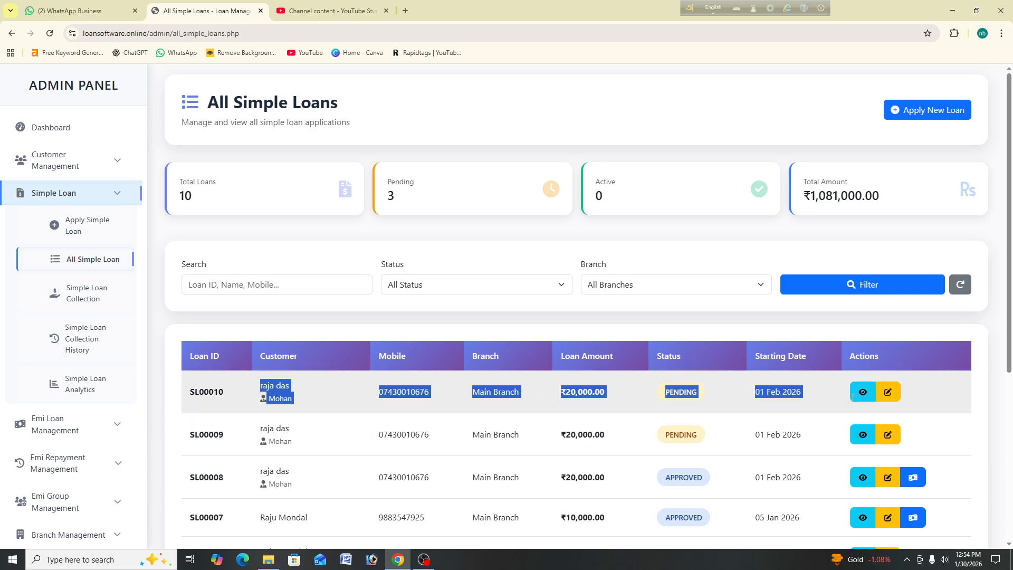
{"action": "left_click", "coordinate": [652, 389]}
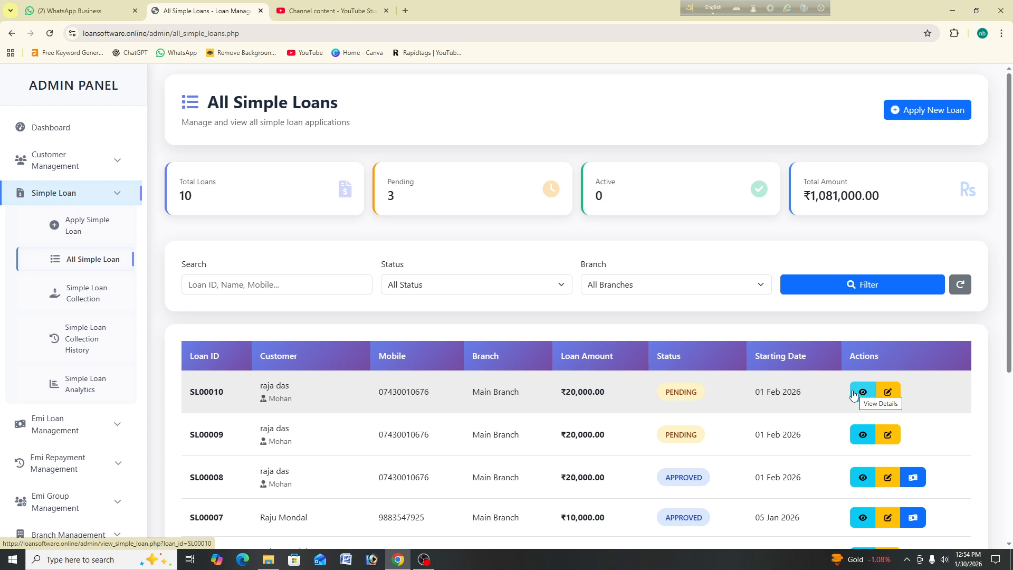
{"action": "left_click", "coordinate": [888, 392]}
Step: Change loan SL00010's status to Approved and save it
{"action": "scroll", "coordinate": [318, 279], "scroll_direction": "down", "scroll_amount": 5}
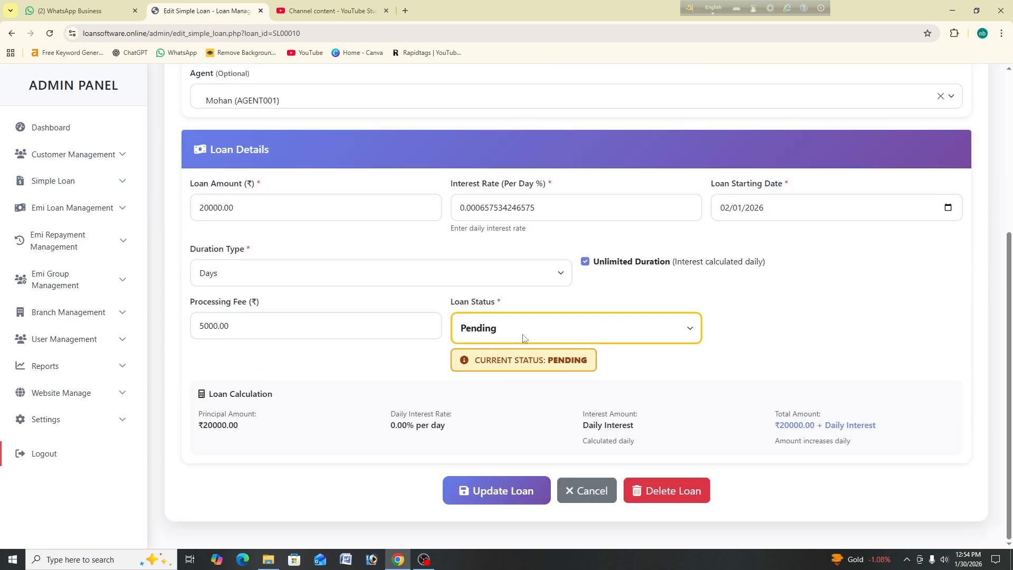
{"action": "left_click", "coordinate": [523, 338]}
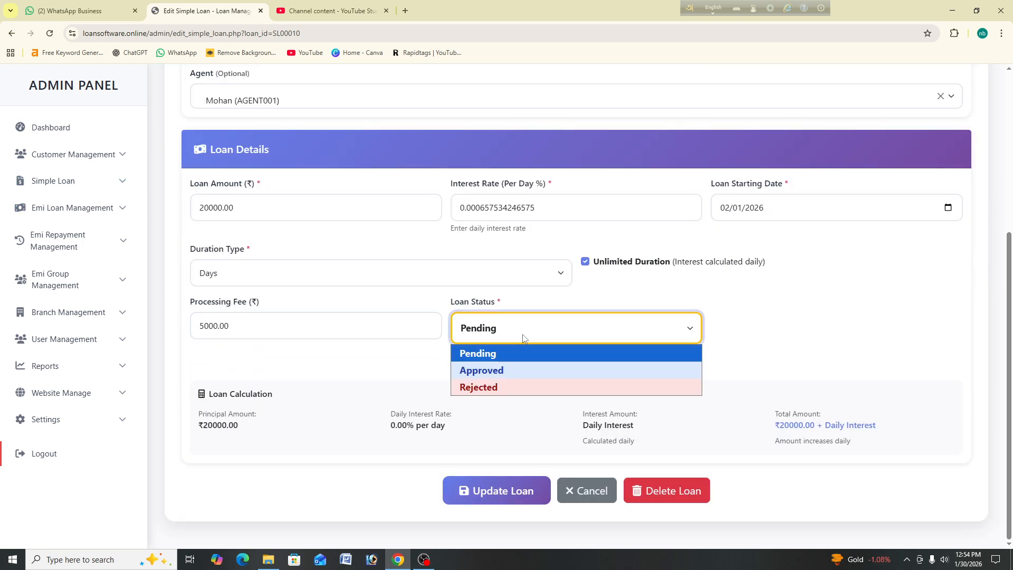
{"action": "left_click", "coordinate": [544, 372]}
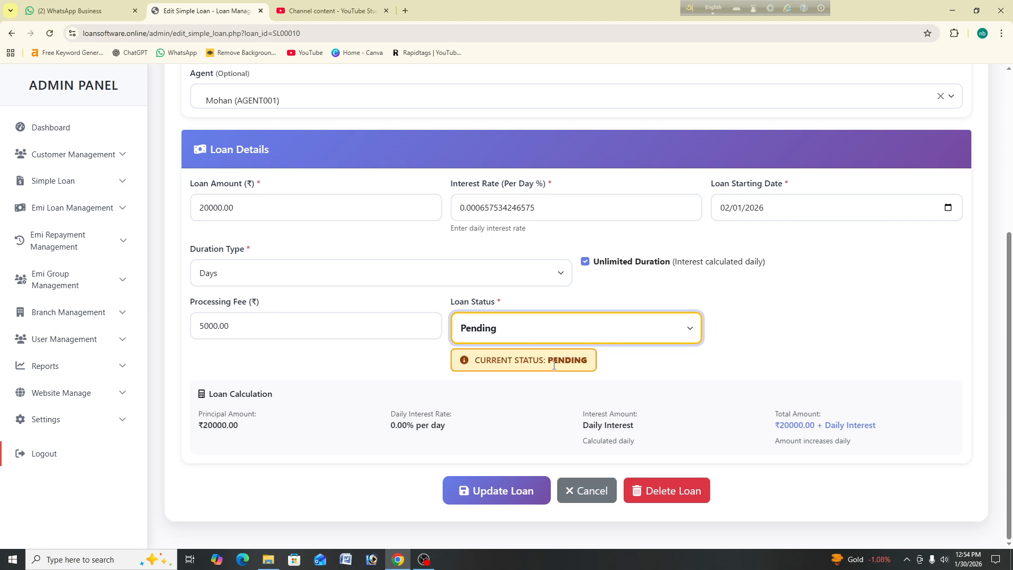
{"action": "left_click", "coordinate": [500, 490]}
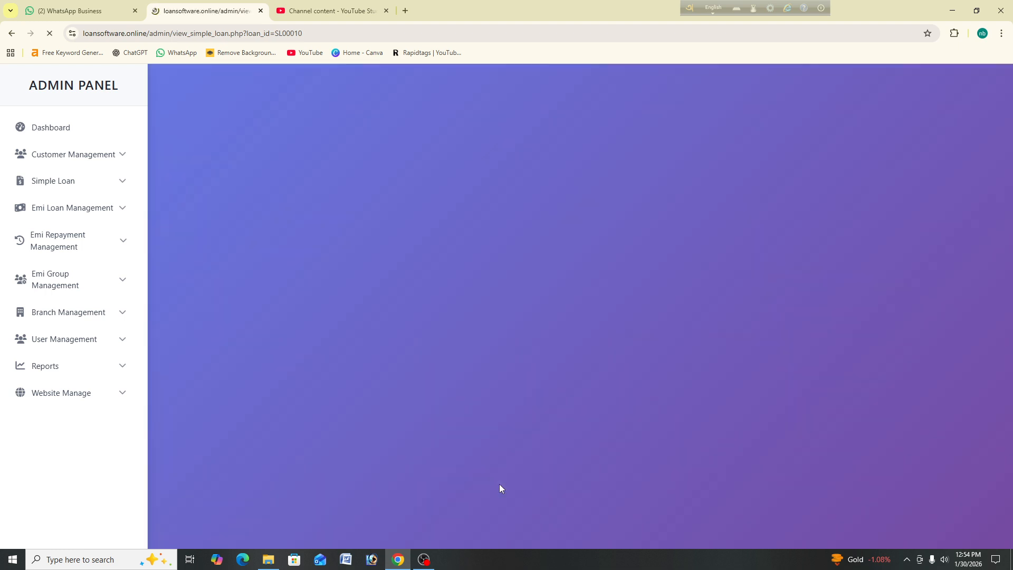
Step: Check the success message and go to the Simple Loan Collection page
{"action": "left_click_drag", "start_coordinate": [307, 178], "coordinate": [177, 190]}
{"action": "left_click", "coordinate": [317, 191]}
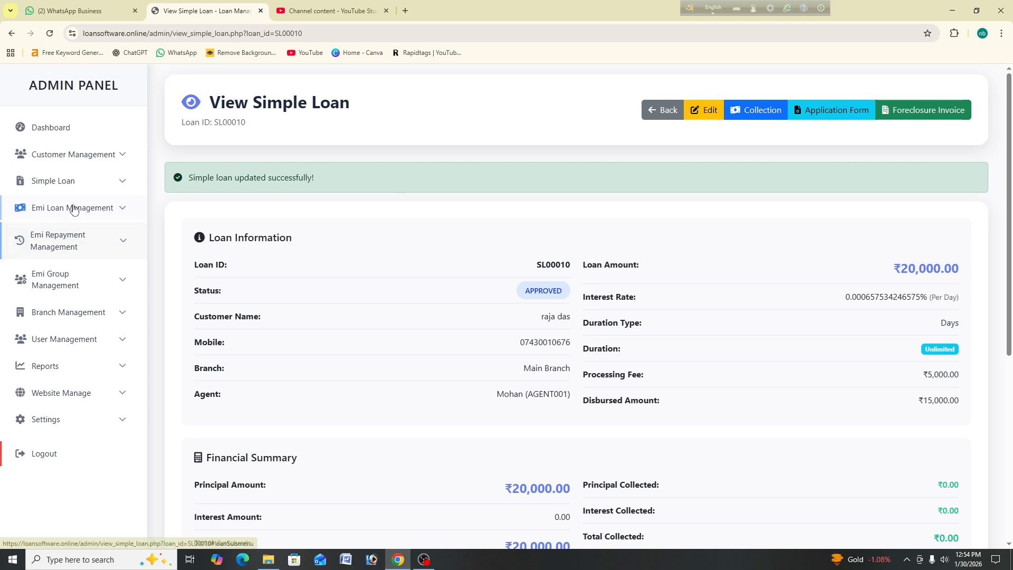
{"action": "left_click", "coordinate": [71, 181]}
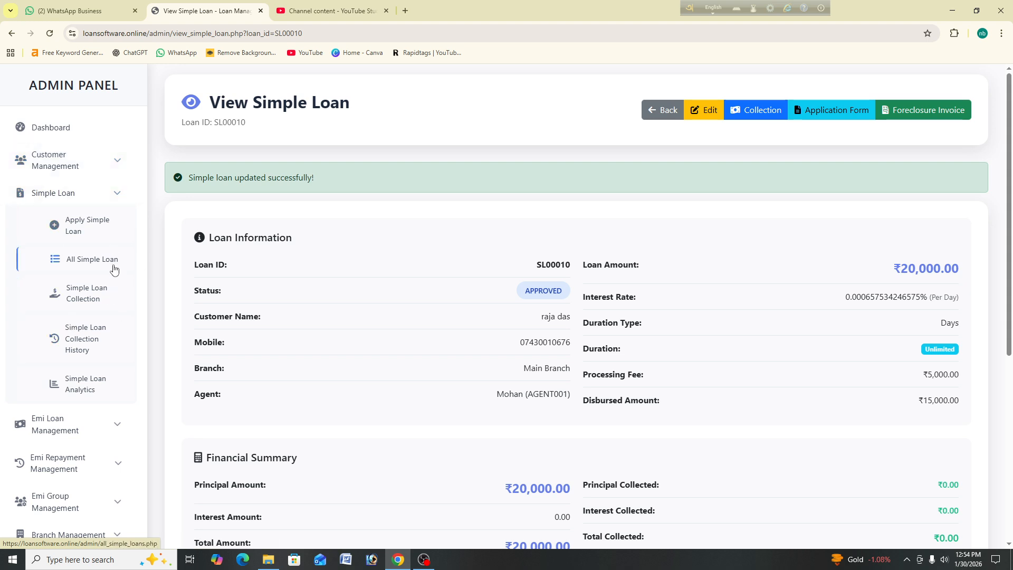
{"action": "left_click", "coordinate": [114, 294]}
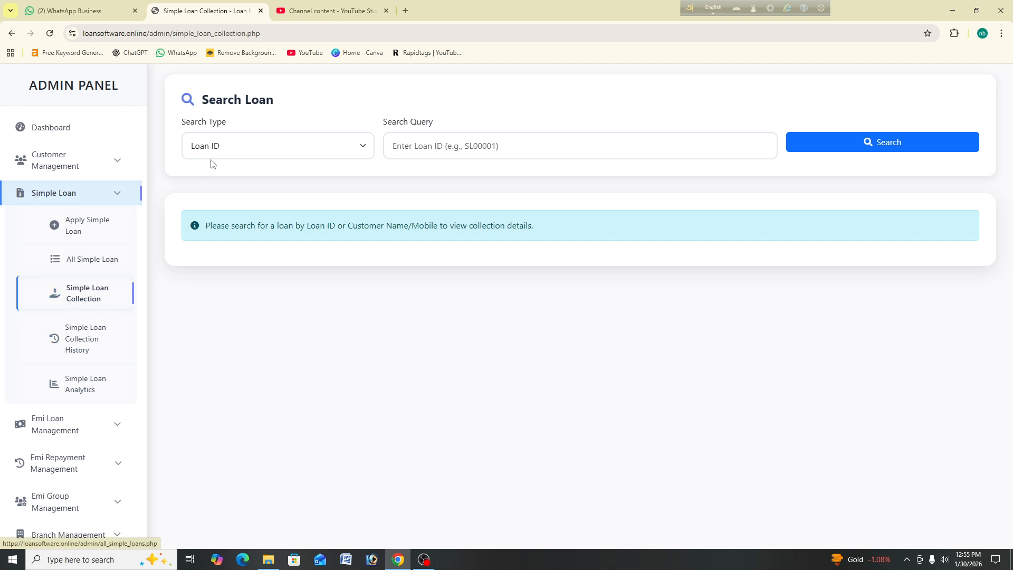
Step: Search by Loan ID and copy loan ID SL00001 from the All Simple Loans list
{"action": "left_click", "coordinate": [252, 146]}
{"action": "left_click", "coordinate": [264, 168]}
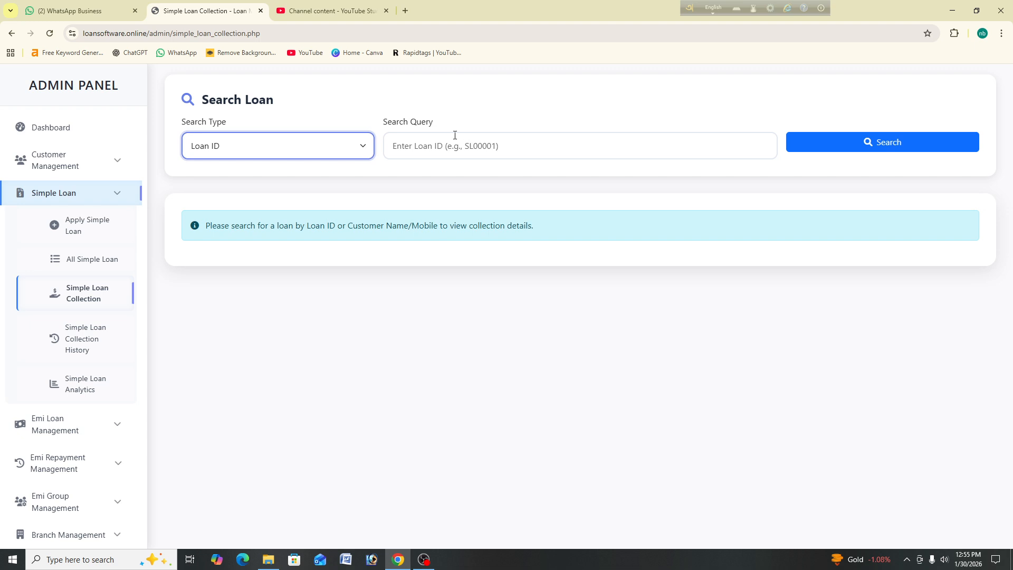
{"action": "left_click", "coordinate": [462, 146]}
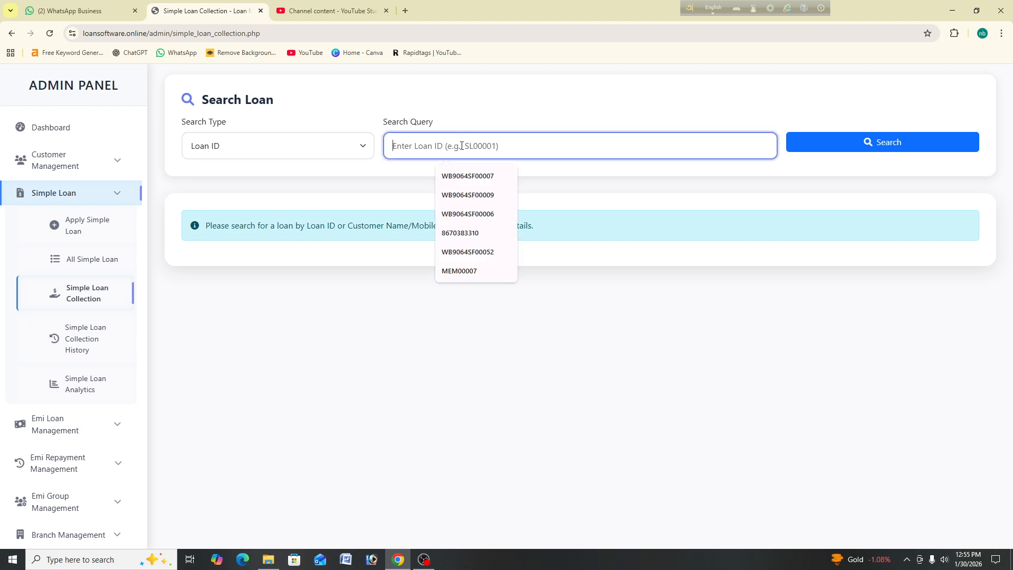
{"action": "right_click", "coordinate": [424, 148]}
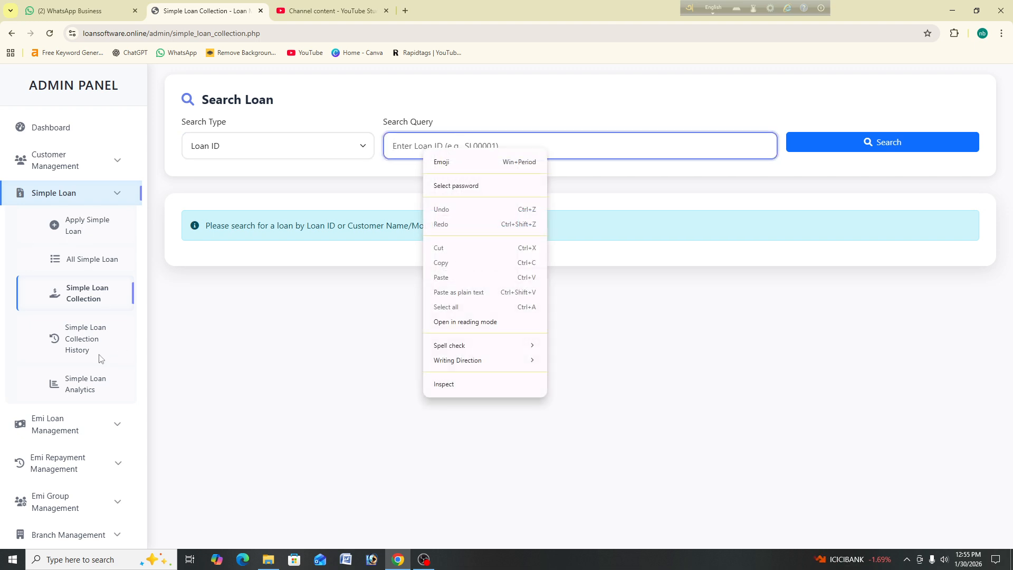
{"action": "left_click", "coordinate": [79, 262]}
{"action": "scroll", "coordinate": [330, 364], "scroll_direction": "down", "scroll_amount": 1}
{"action": "scroll", "coordinate": [330, 354], "scroll_direction": "down", "scroll_amount": 4}
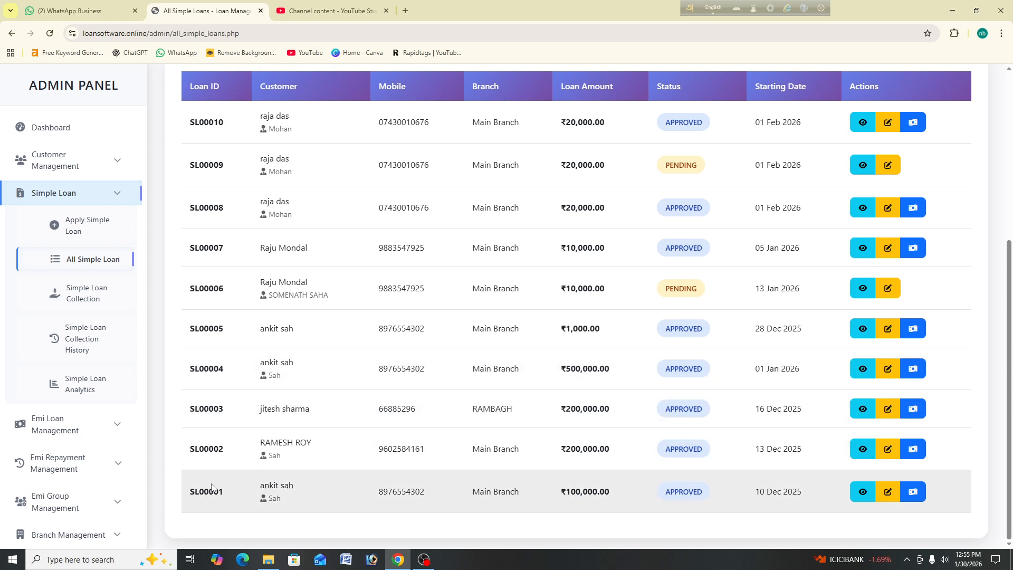
{"action": "left_click_drag", "start_coordinate": [229, 492], "coordinate": [185, 490]}
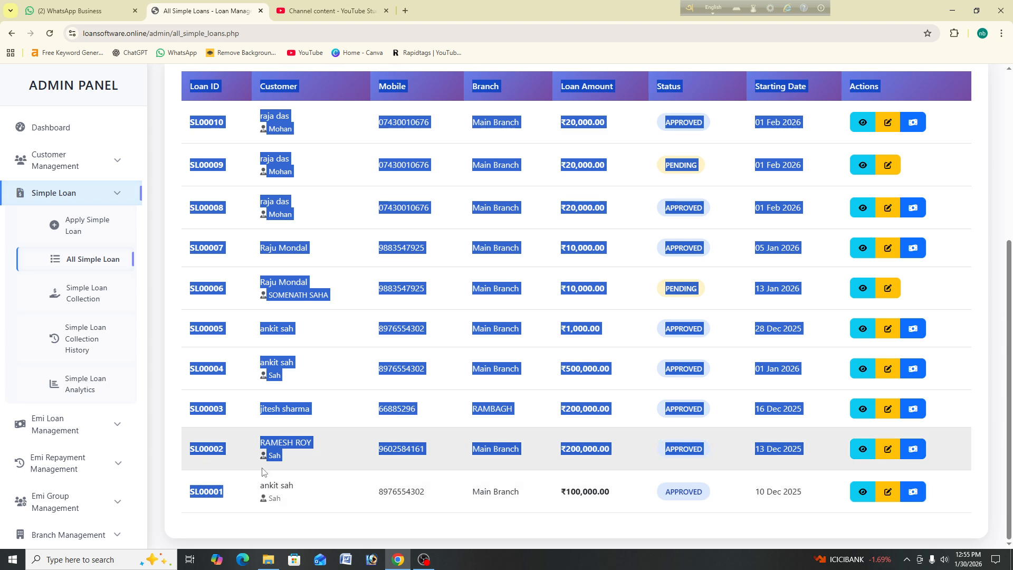
{"action": "left_click", "coordinate": [233, 492]}
{"action": "left_click_drag", "start_coordinate": [227, 496], "coordinate": [190, 495]}
{"action": "right_click", "coordinate": [191, 490]}
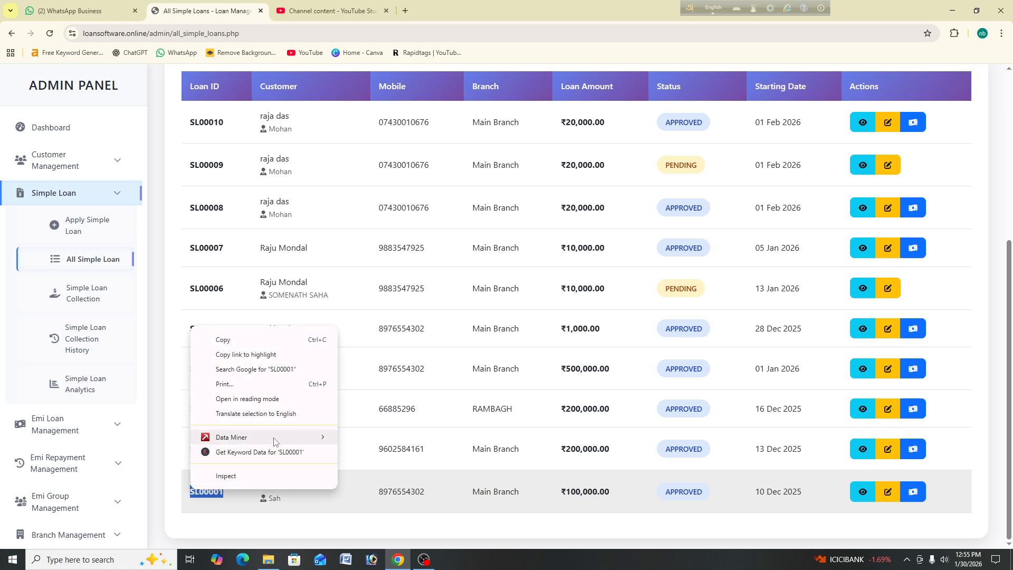
{"action": "left_click", "coordinate": [226, 340]}
Step: Search the collection page for SL00001 and open its collection details
{"action": "left_click", "coordinate": [94, 300]}
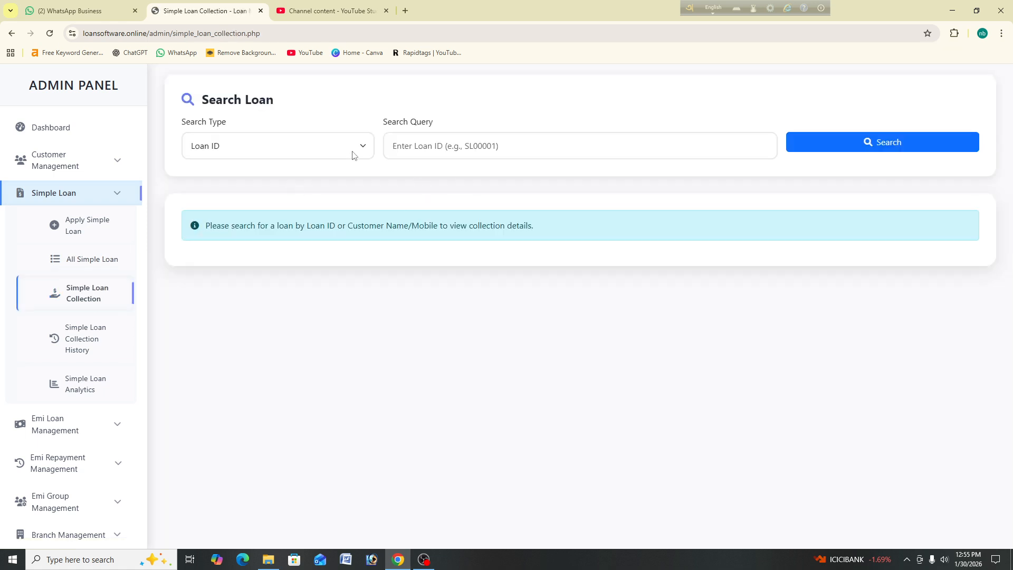
{"action": "left_click", "coordinate": [445, 146]}
{"action": "right_click", "coordinate": [443, 151]}
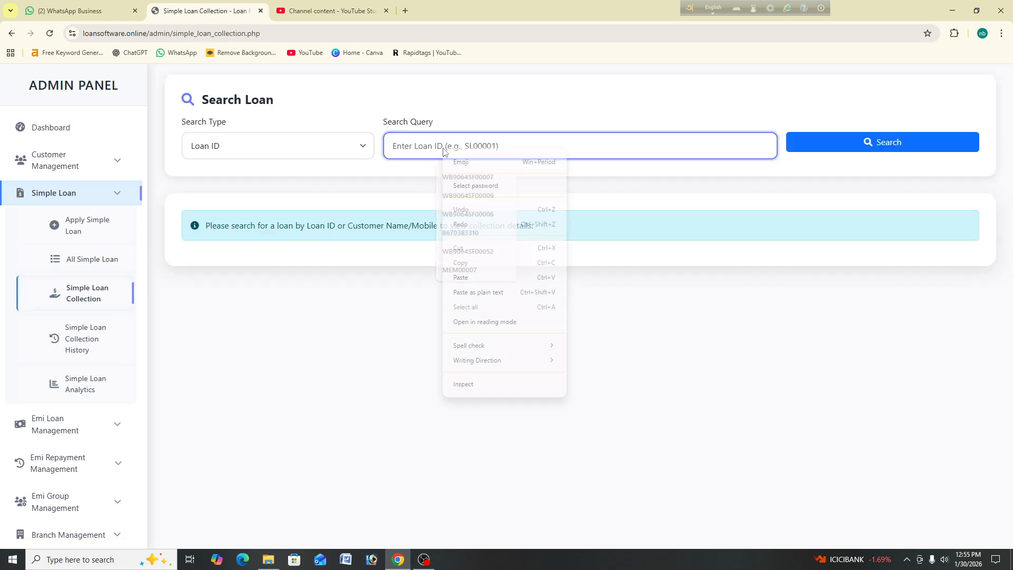
{"action": "left_click", "coordinate": [460, 278]}
{"action": "left_click", "coordinate": [847, 149]}
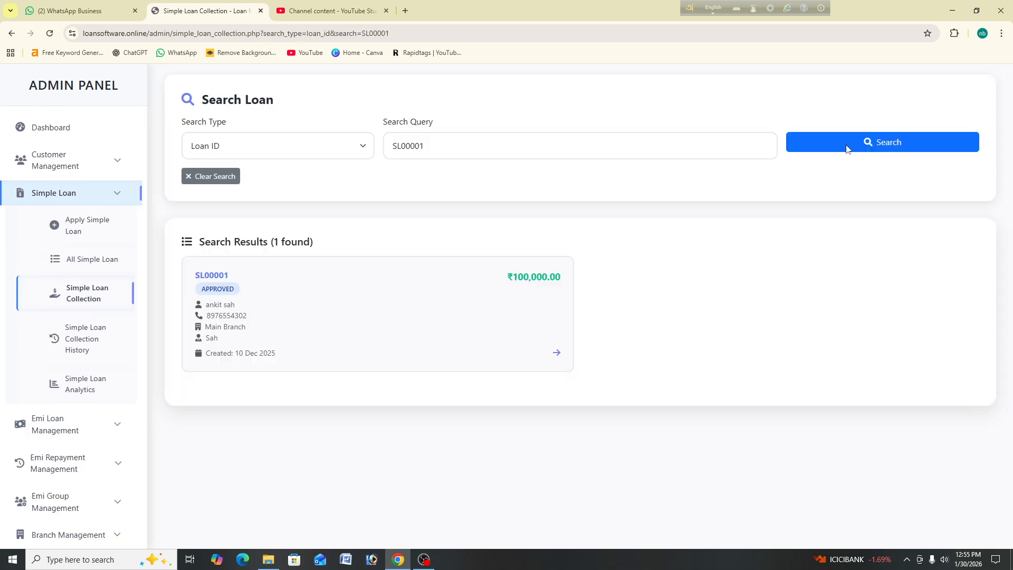
{"action": "left_click", "coordinate": [343, 317]}
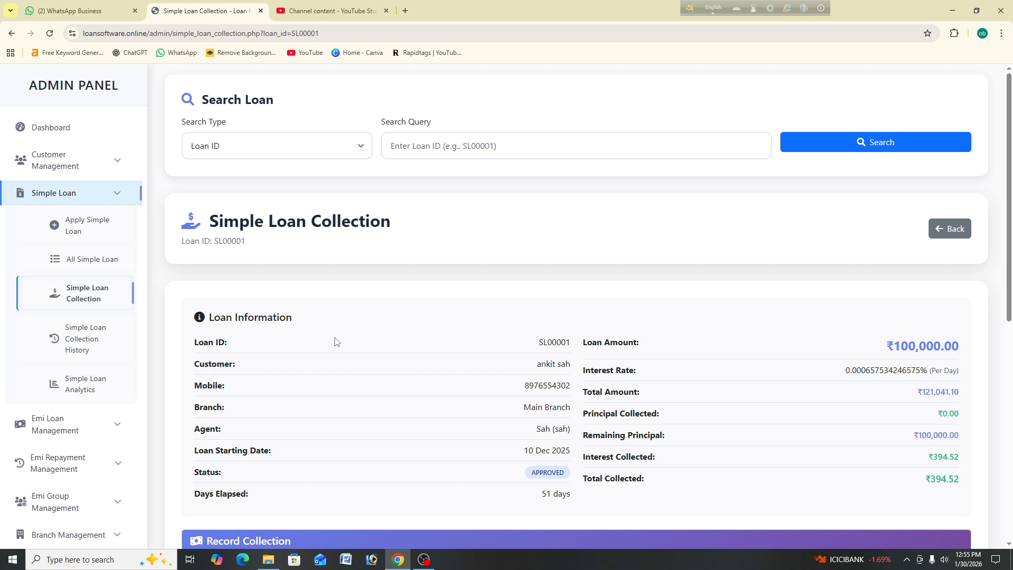
Step: Set the principal amount to collect to 3000
{"action": "scroll", "coordinate": [334, 341], "scroll_direction": "down", "scroll_amount": 7}
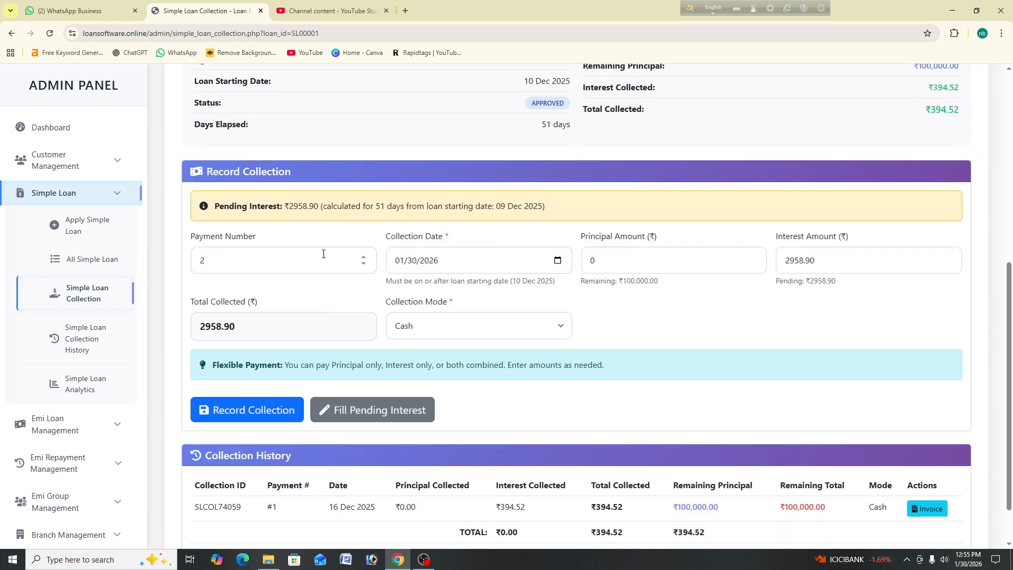
{"action": "left_click_drag", "start_coordinate": [284, 207], "coordinate": [315, 210]}
{"action": "left_click", "coordinate": [605, 258]}
{"action": "key", "text": "BackSpace"}
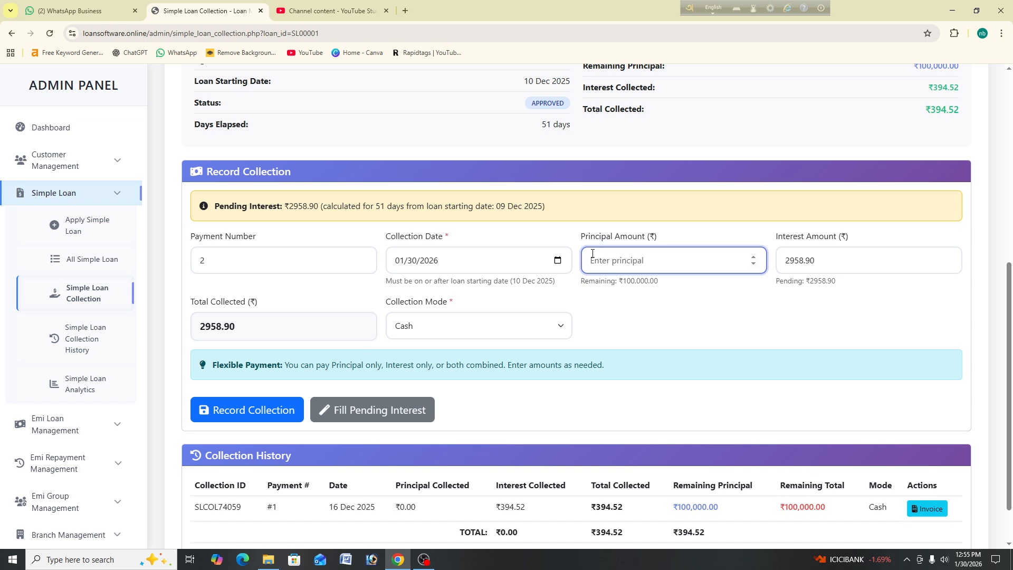
{"action": "type", "text": "2"}
{"action": "key", "text": "BackSpace"}
{"action": "key", "text": "BackSpace"}
{"action": "type", "text": "3"}
Step: Keep interest 2958.90 and Cash mode, and record the ₹5,958.90 collection
{"action": "double_click", "coordinate": [793, 262]}
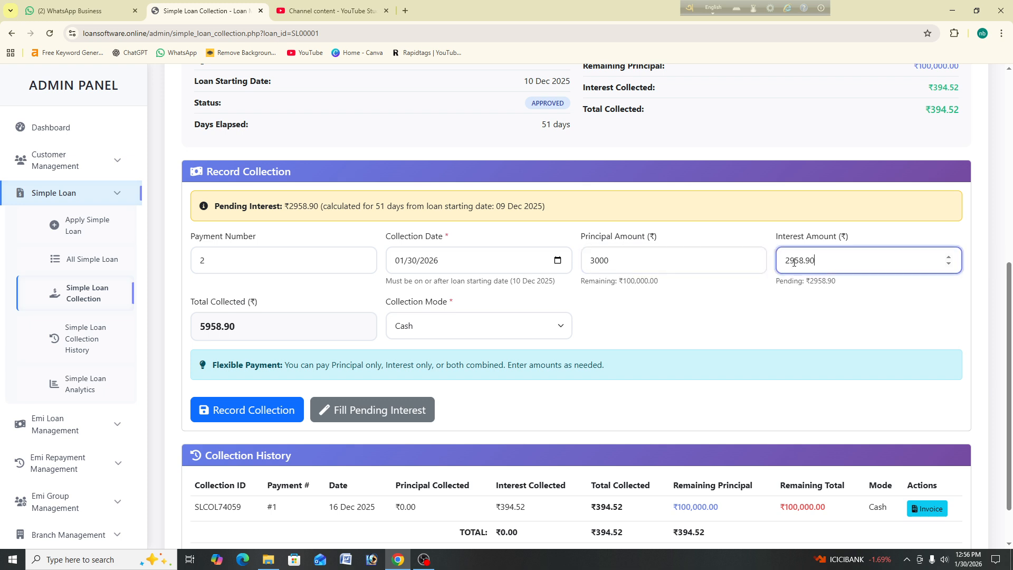
{"action": "left_click_drag", "start_coordinate": [794, 309], "coordinate": [792, 285]}
{"action": "left_click_drag", "start_coordinate": [772, 323], "coordinate": [537, 309]}
{"action": "left_click", "coordinate": [571, 281]}
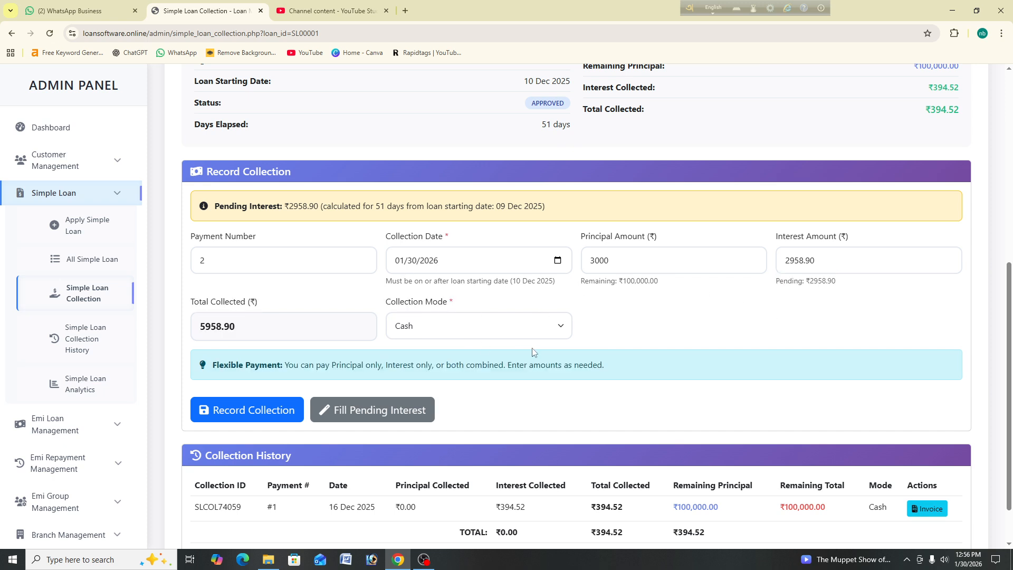
{"action": "left_click", "coordinate": [475, 322]}
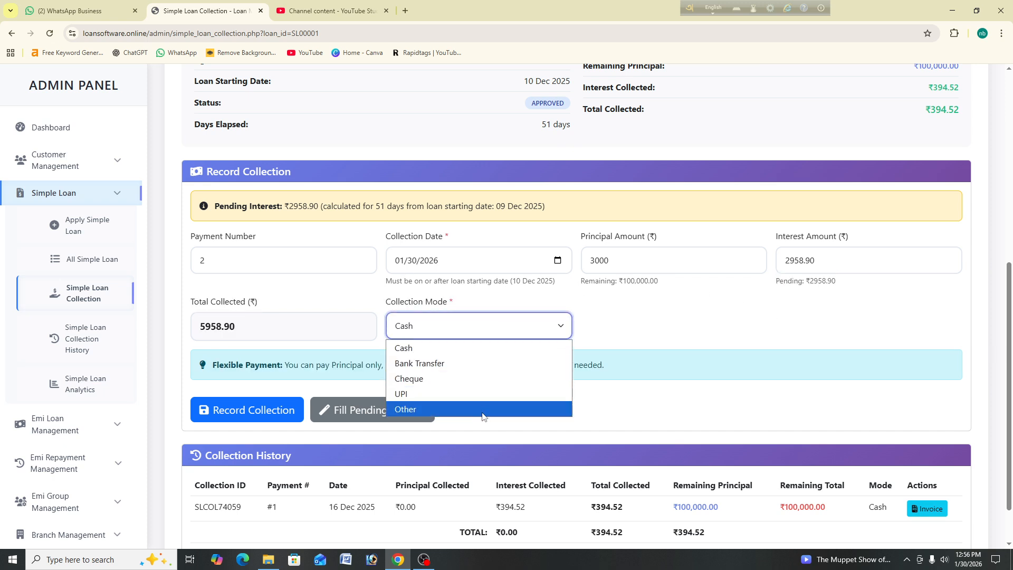
{"action": "left_click", "coordinate": [603, 312]}
{"action": "scroll", "coordinate": [501, 312], "scroll_direction": "down", "scroll_amount": 1}
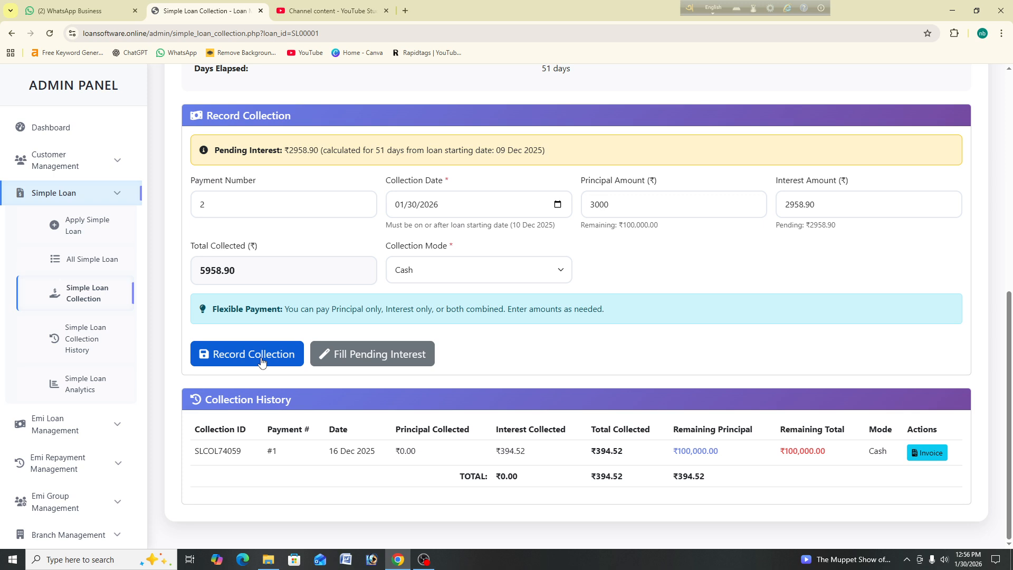
{"action": "left_click", "coordinate": [262, 362]}
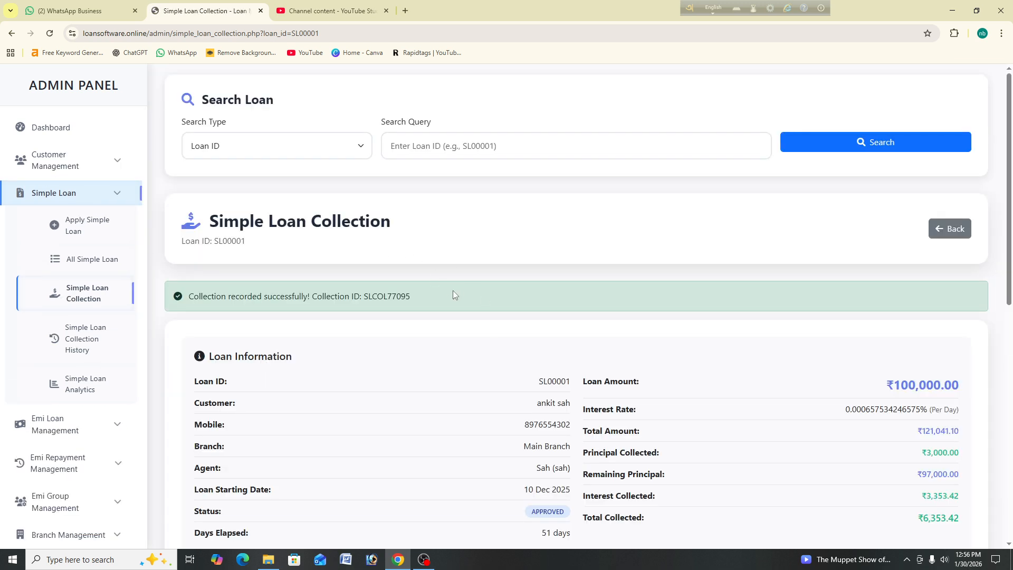
{"action": "scroll", "coordinate": [454, 285], "scroll_direction": "down", "scroll_amount": 1}
{"action": "scroll", "coordinate": [458, 279], "scroll_direction": "down", "scroll_amount": 3}
{"action": "scroll", "coordinate": [581, 185], "scroll_direction": "down", "scroll_amount": 5}
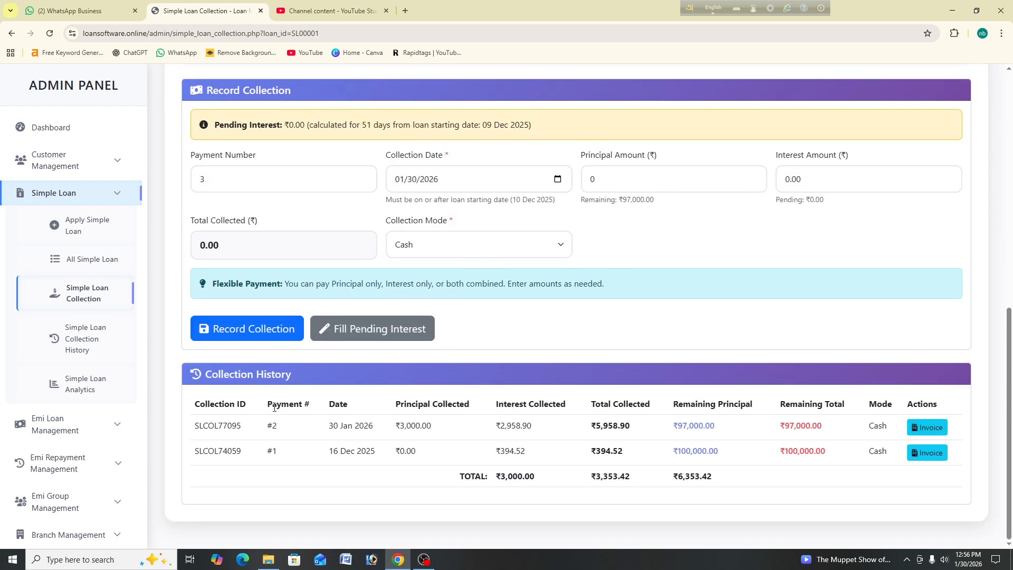
{"action": "left_click_drag", "start_coordinate": [279, 427], "coordinate": [290, 404]}
{"action": "left_click", "coordinate": [374, 434]}
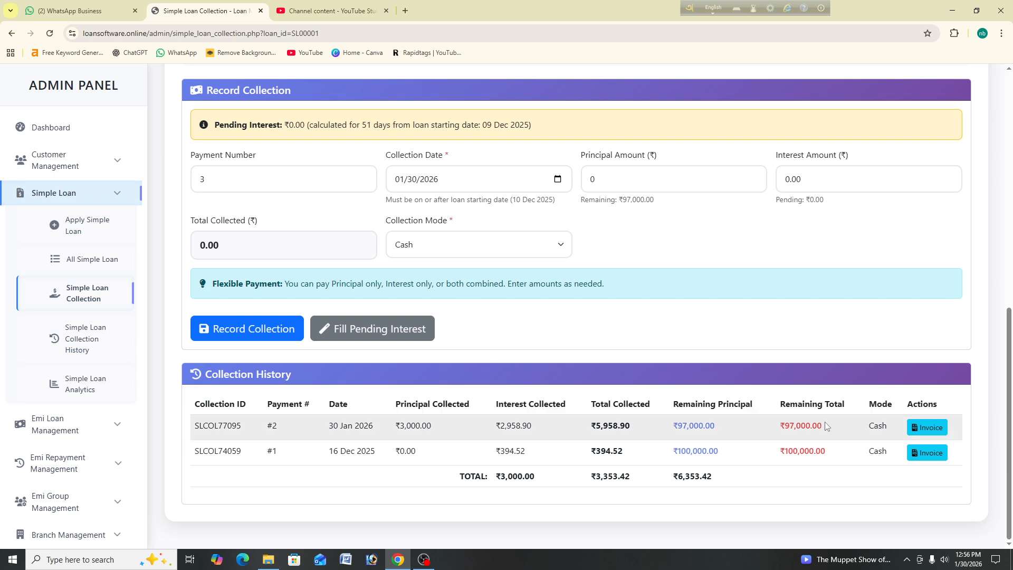
{"action": "left_click_drag", "start_coordinate": [824, 424], "coordinate": [788, 421]}
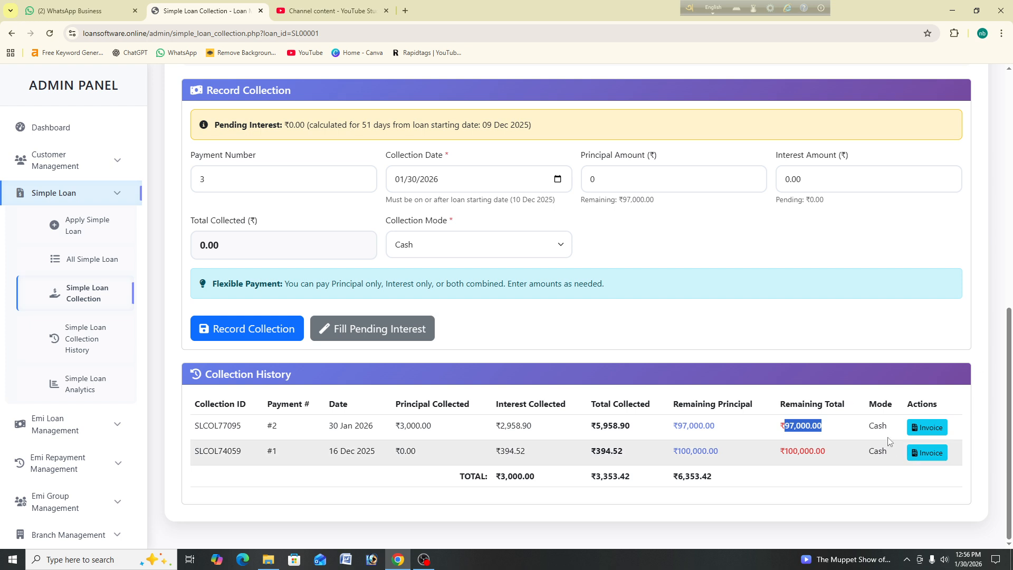
{"action": "left_click", "coordinate": [936, 431]}
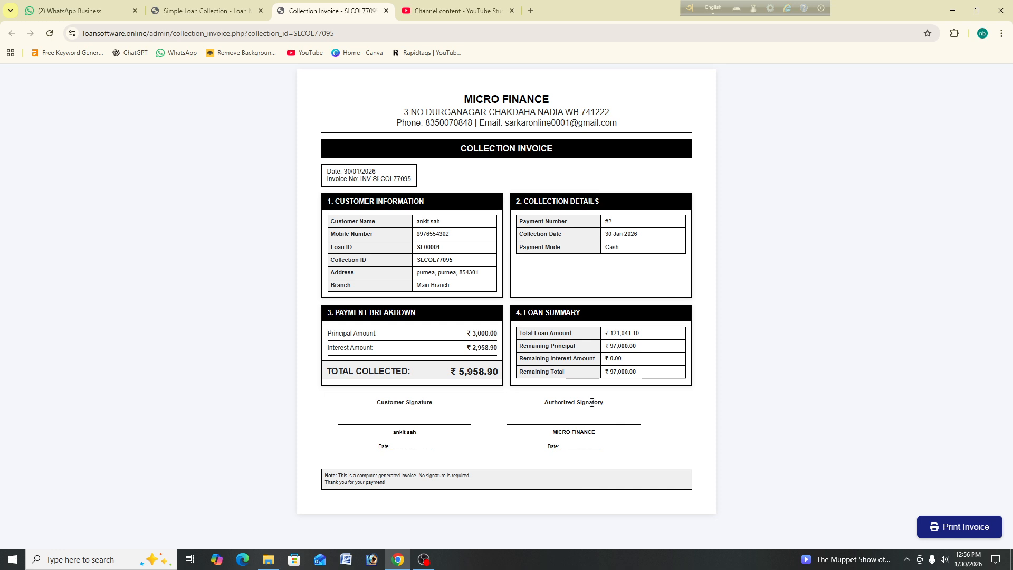
{"action": "left_click", "coordinate": [387, 10]}
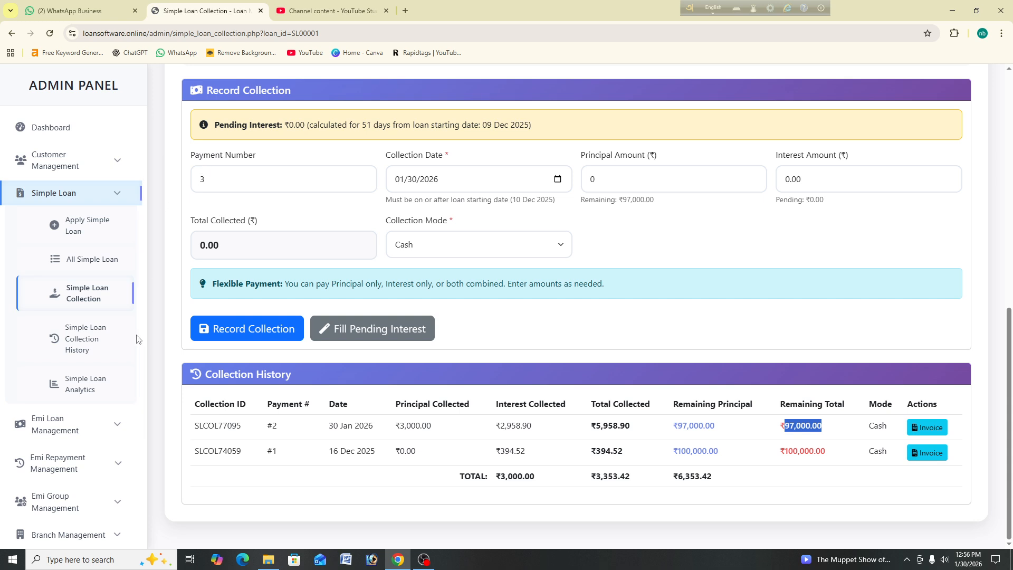
{"action": "left_click", "coordinate": [83, 342]}
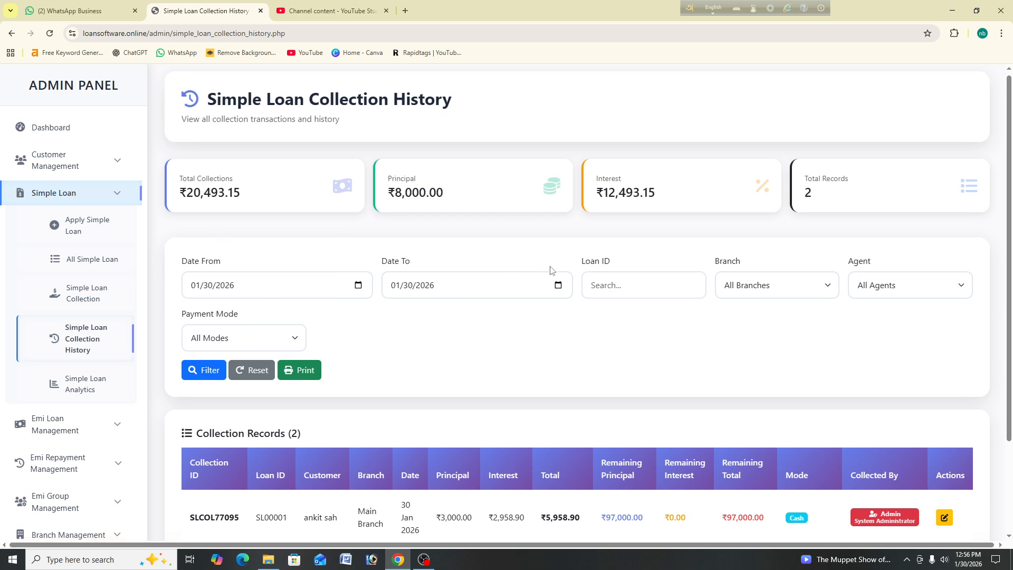
{"action": "scroll", "coordinate": [544, 280], "scroll_direction": "down", "scroll_amount": 3}
{"action": "left_click_drag", "start_coordinate": [338, 403], "coordinate": [310, 404]}
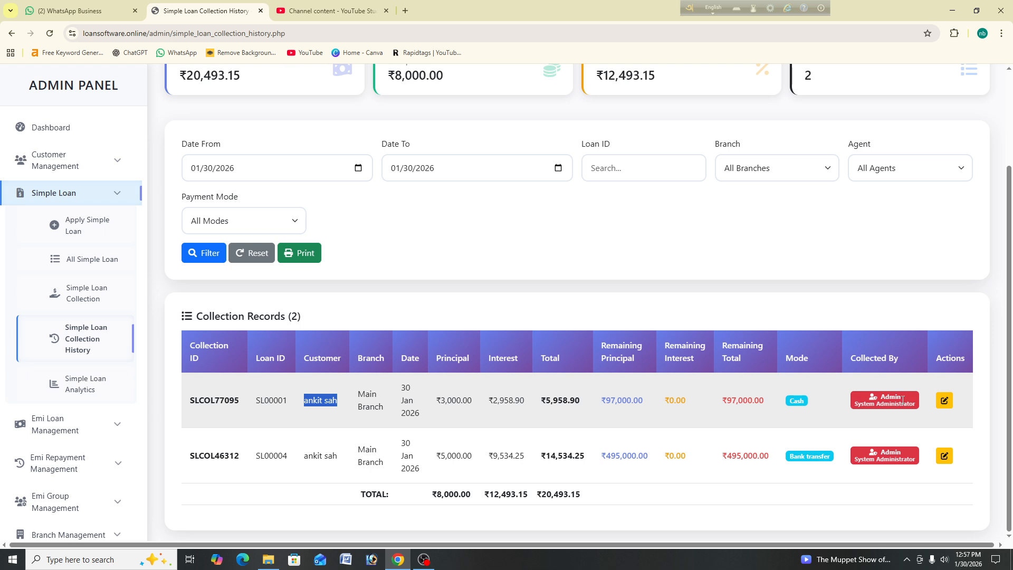
Step: Open Simple Loan Analytics and review the ₹1,000,966.07 total remaining and pending interest
{"action": "left_click", "coordinate": [95, 385]}
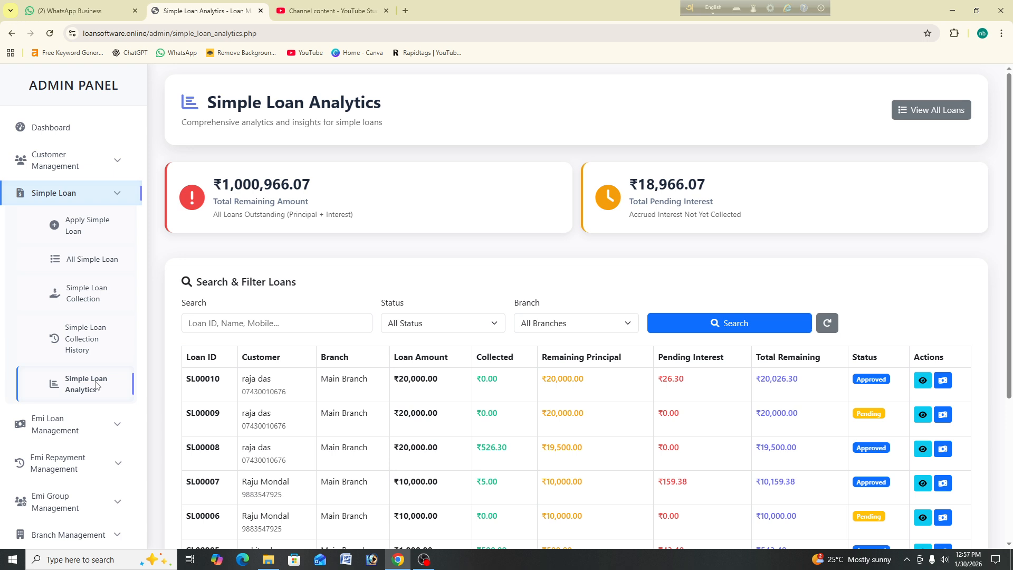
{"action": "left_click_drag", "start_coordinate": [344, 186], "coordinate": [214, 193]}
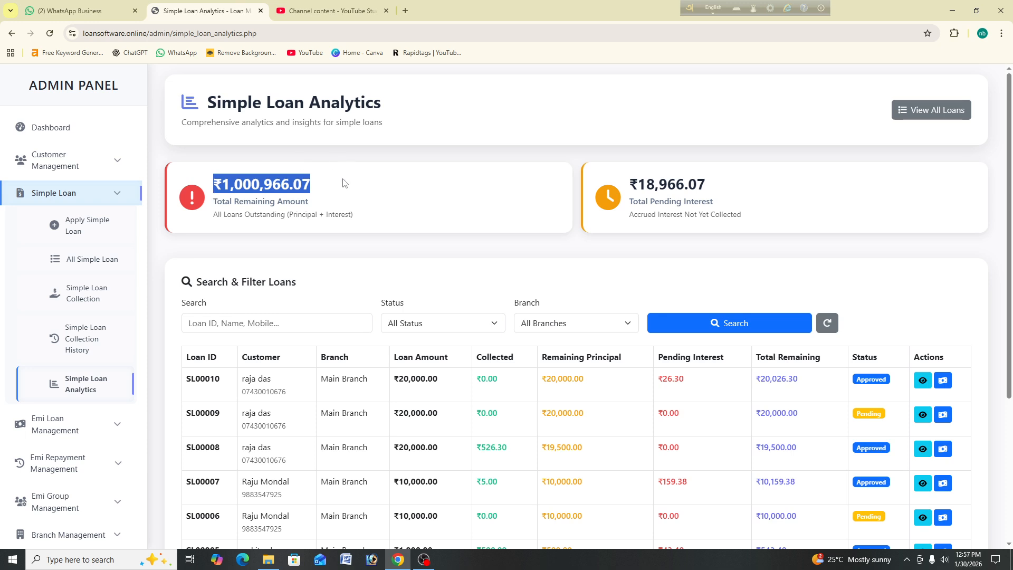
{"action": "left_click_drag", "start_coordinate": [630, 201], "coordinate": [611, 176]}
Step: Browse the full simple loan list, return to analytics, and bring OBS to the front
{"action": "left_click", "coordinate": [915, 110]}
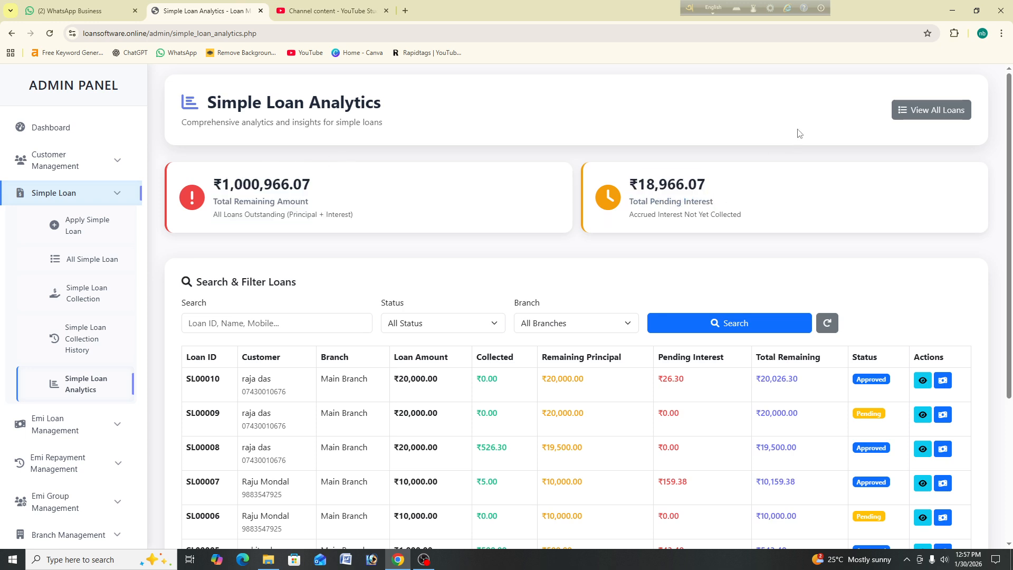
{"action": "scroll", "coordinate": [342, 259], "scroll_direction": "down", "scroll_amount": 5}
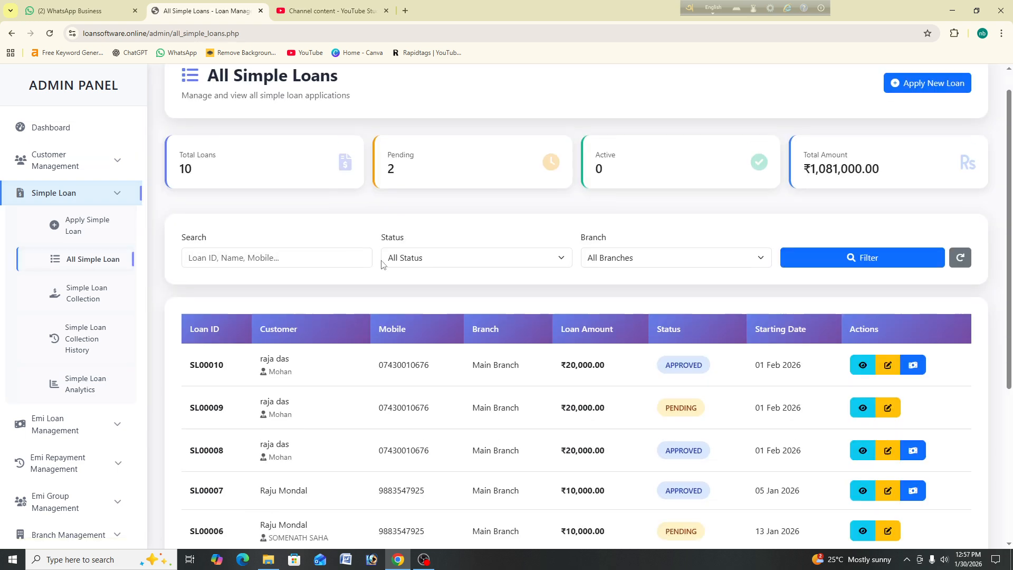
{"action": "left_click", "coordinate": [79, 390]}
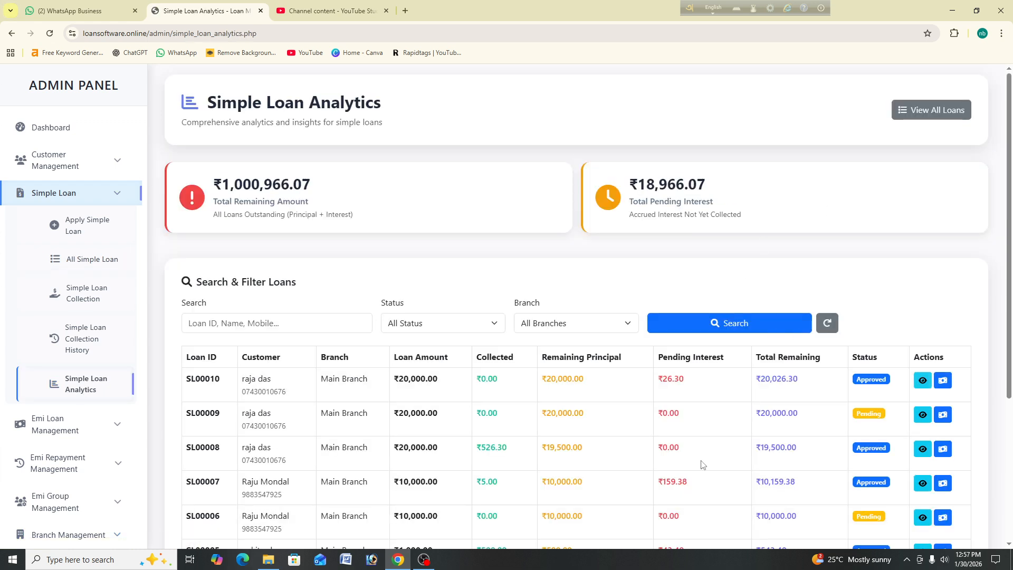
{"action": "scroll", "coordinate": [885, 333], "scroll_direction": "down", "scroll_amount": 2}
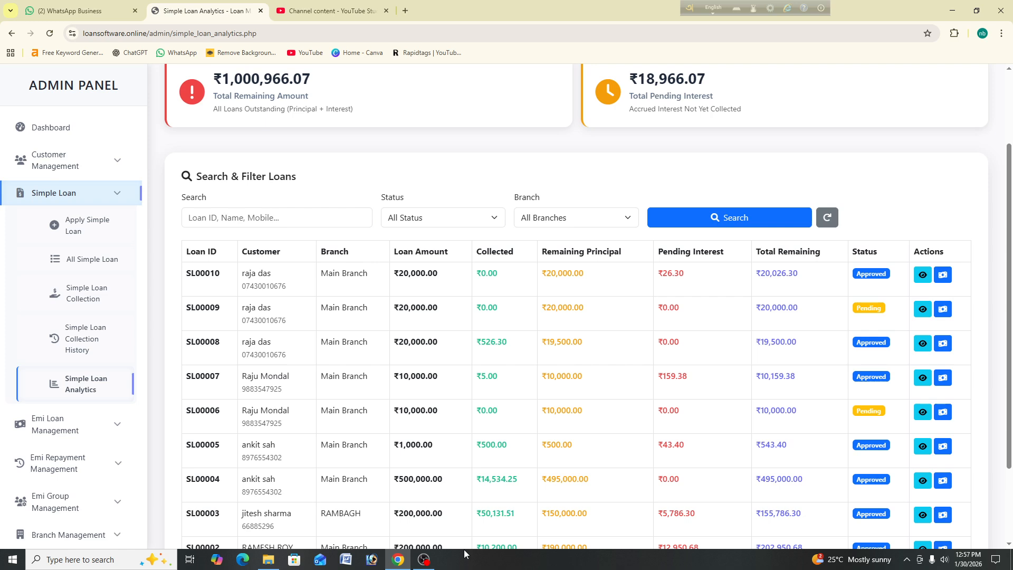
{"action": "left_click", "coordinate": [429, 565]}
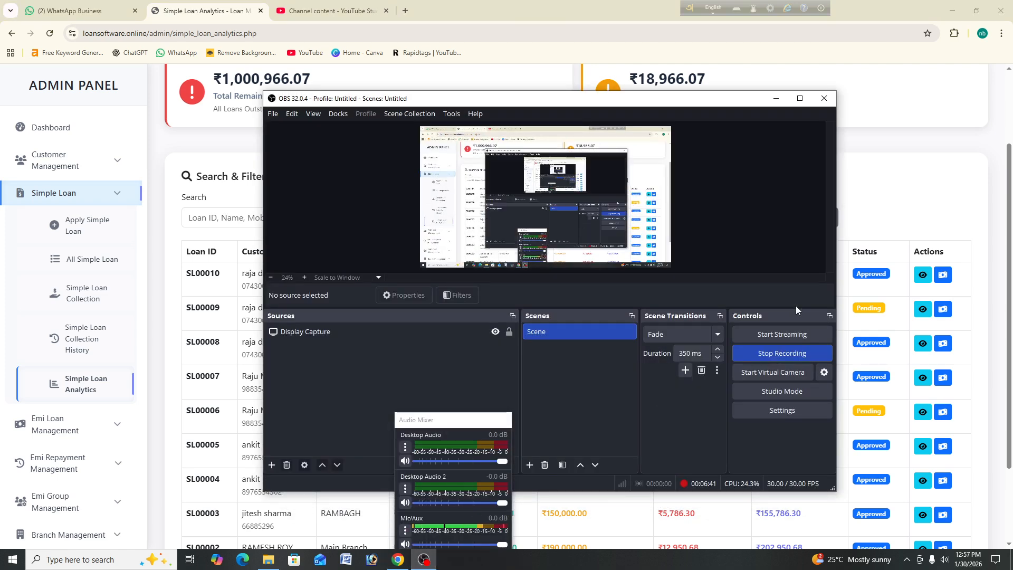
Step: Minimize the OBS Studio window to uncover the Simple Loan Analytics page
{"action": "left_click", "coordinate": [777, 98]}
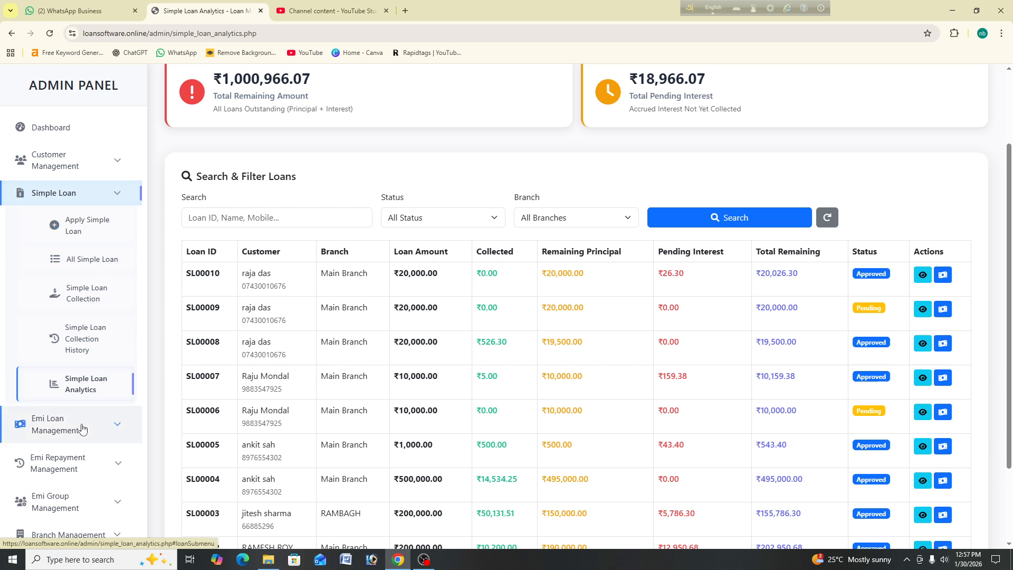
Step: Start a new EMI loan application for a customer with Home Loan (7.50%) as the loan type
{"action": "left_click", "coordinate": [82, 429]}
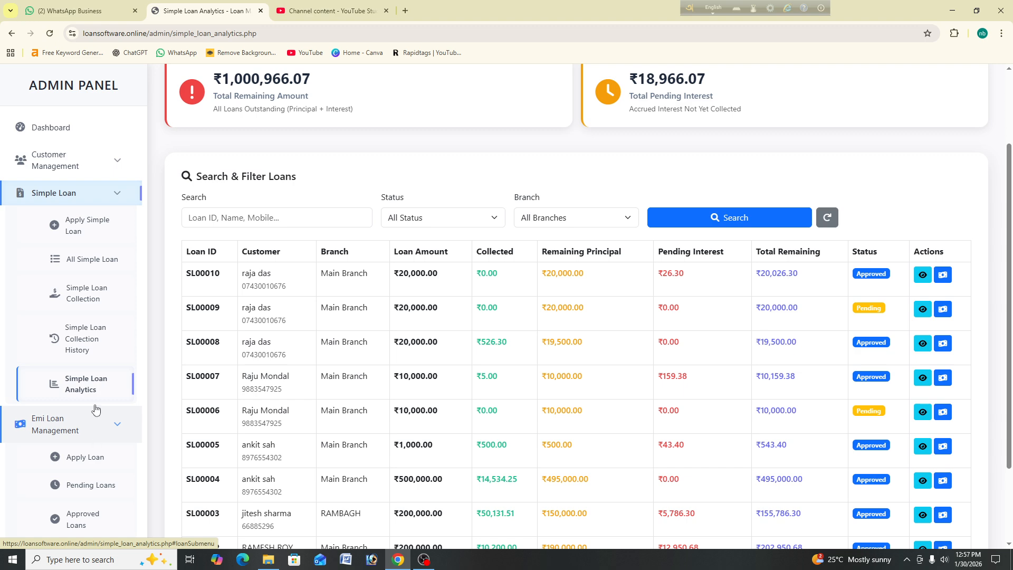
{"action": "scroll", "coordinate": [102, 384], "scroll_direction": "down", "scroll_amount": 3}
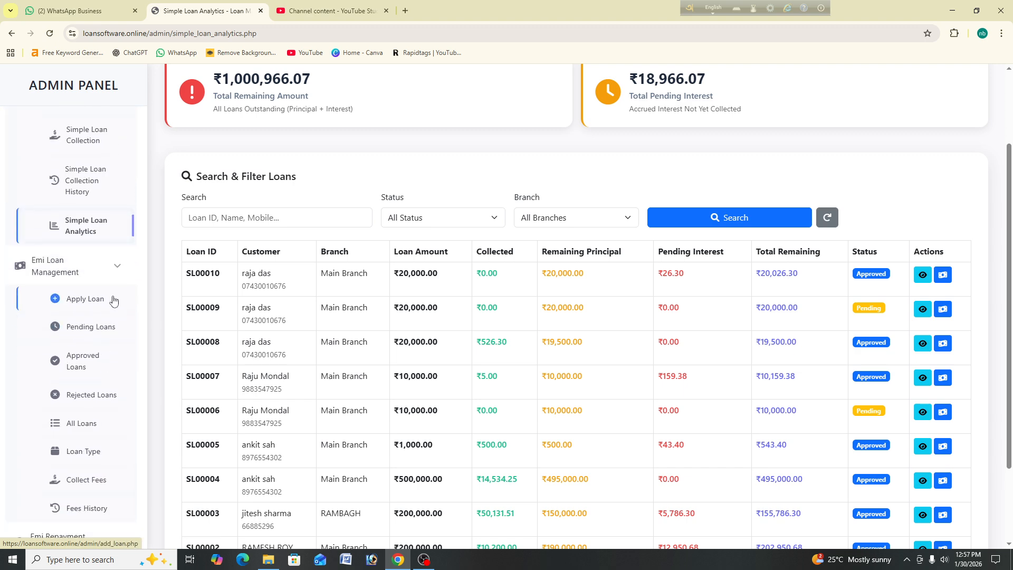
{"action": "left_click", "coordinate": [113, 301]}
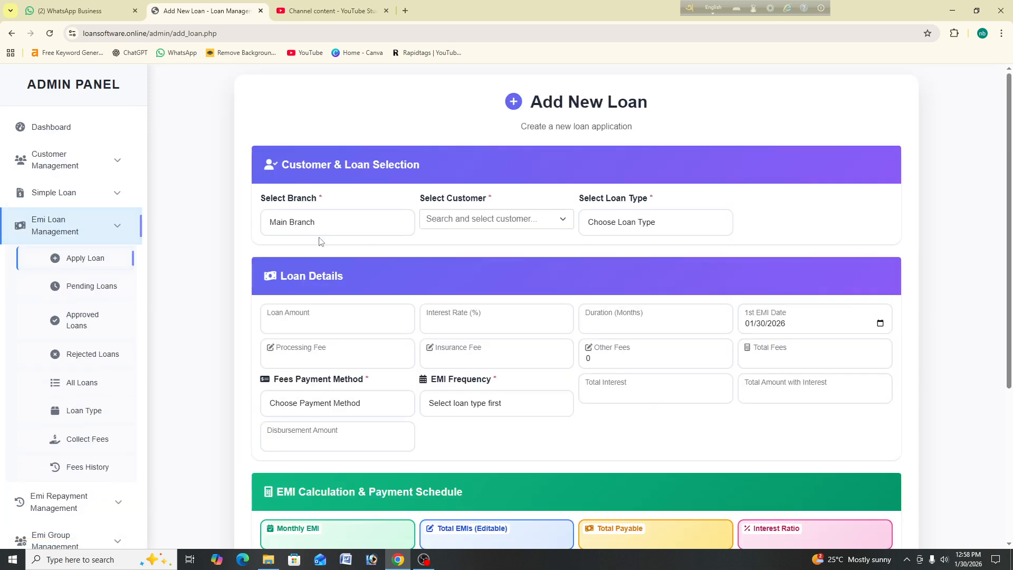
{"action": "left_click", "coordinate": [480, 220]}
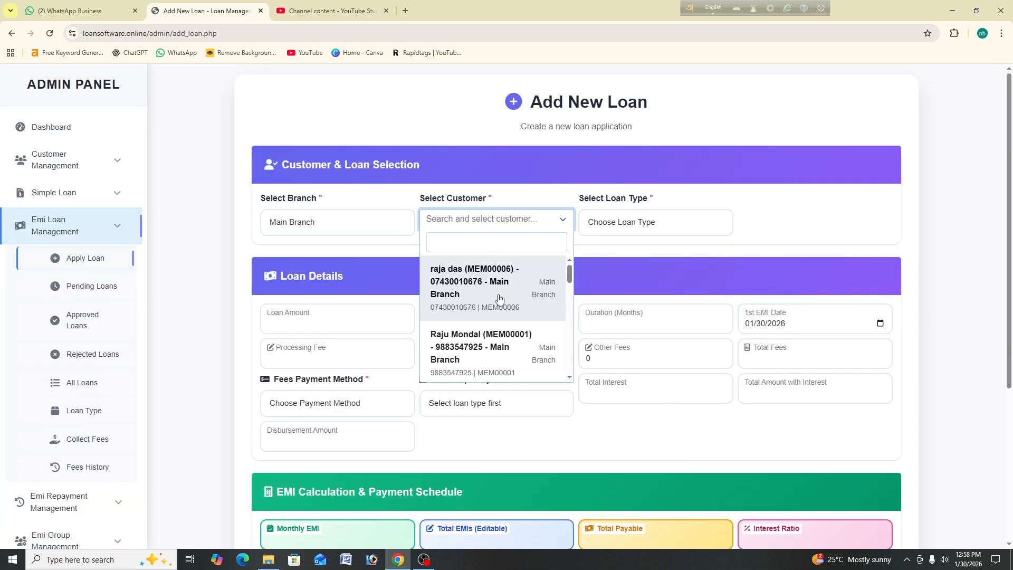
{"action": "left_click", "coordinate": [499, 343]}
{"action": "left_click", "coordinate": [646, 222]}
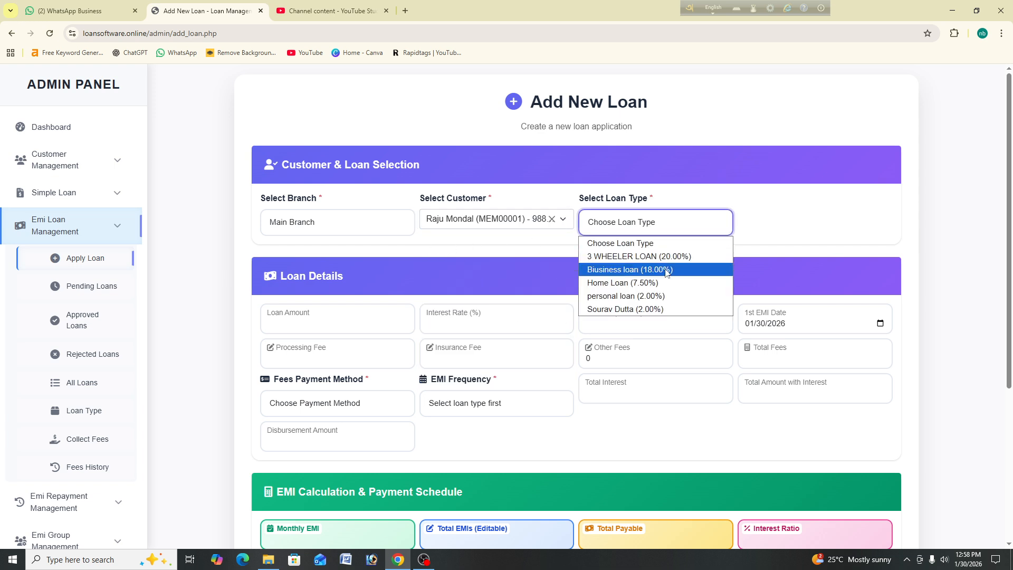
{"action": "left_click", "coordinate": [664, 283]}
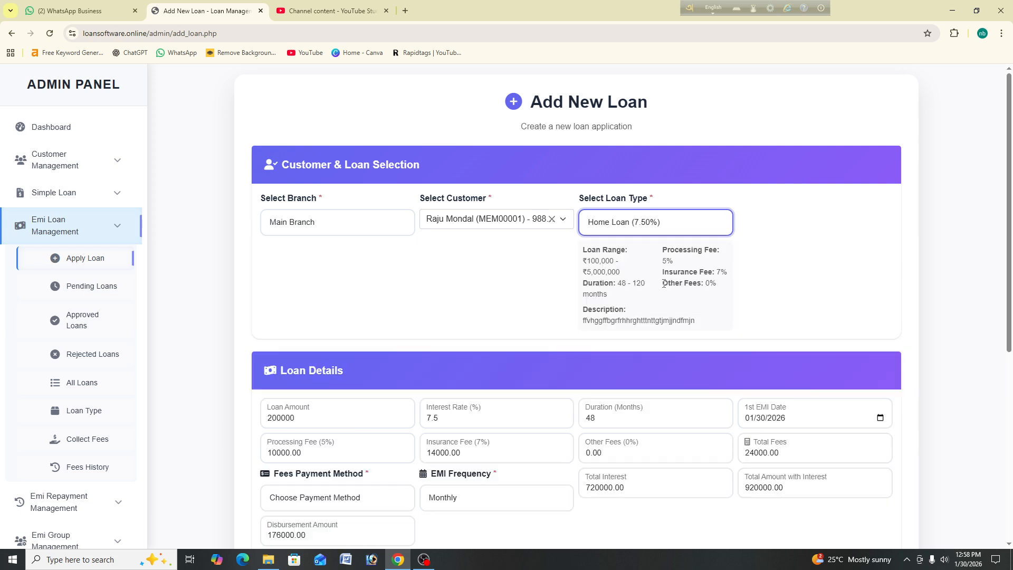
Step: Change the loan amount from 200000 to 2000000
{"action": "scroll", "coordinate": [306, 262], "scroll_direction": "down", "scroll_amount": 1}
{"action": "left_click_drag", "start_coordinate": [262, 265], "coordinate": [315, 257]}
{"action": "left_click", "coordinate": [293, 258]}
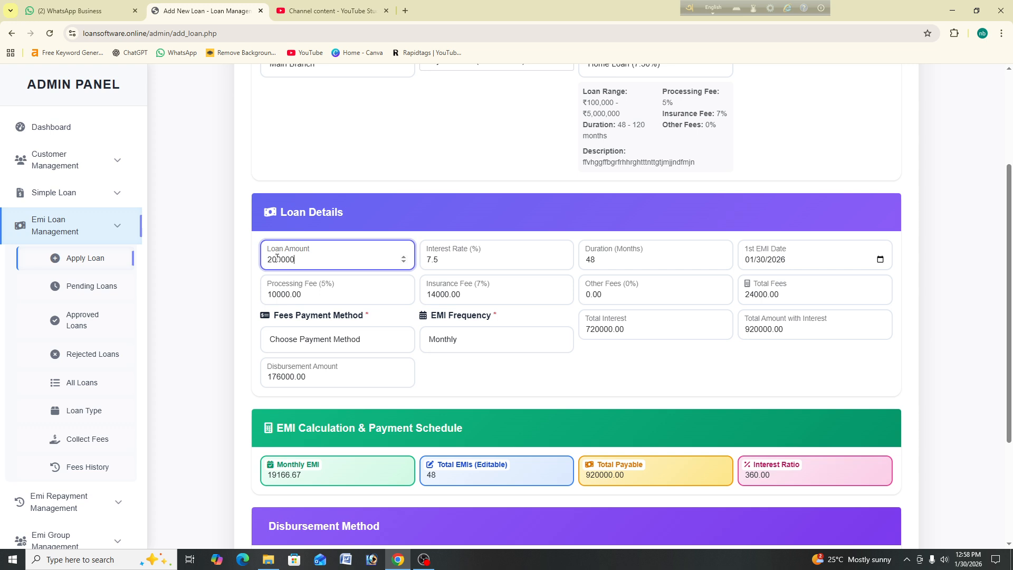
{"action": "type", "text": "0"}
{"action": "scroll", "coordinate": [792, 247], "scroll_direction": "up", "scroll_amount": 1}
{"action": "scroll", "coordinate": [792, 246], "scroll_direction": "up", "scroll_amount": 2}
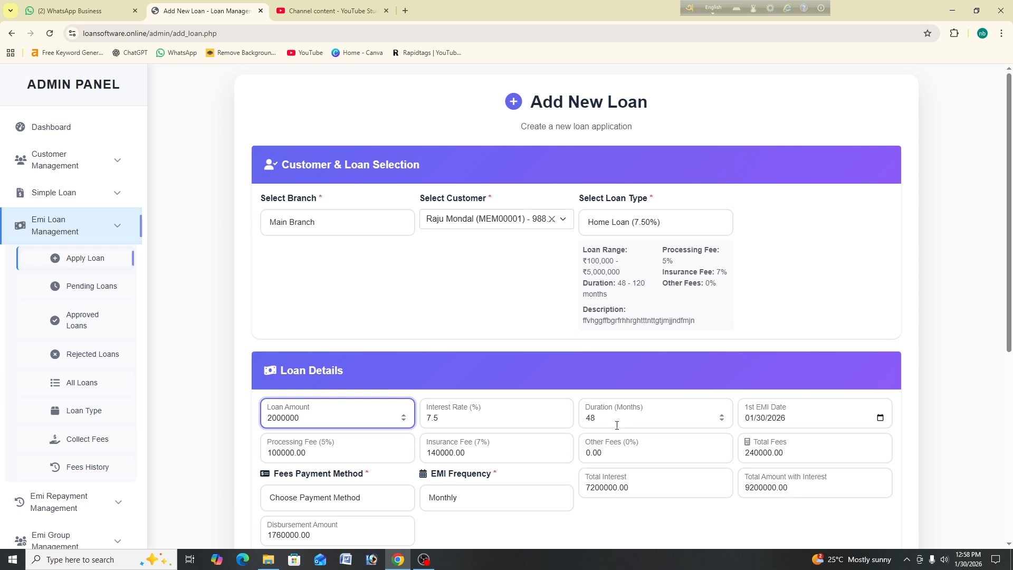
Step: Set the first EMI date to 1 February 2026
{"action": "left_click", "coordinate": [880, 418]}
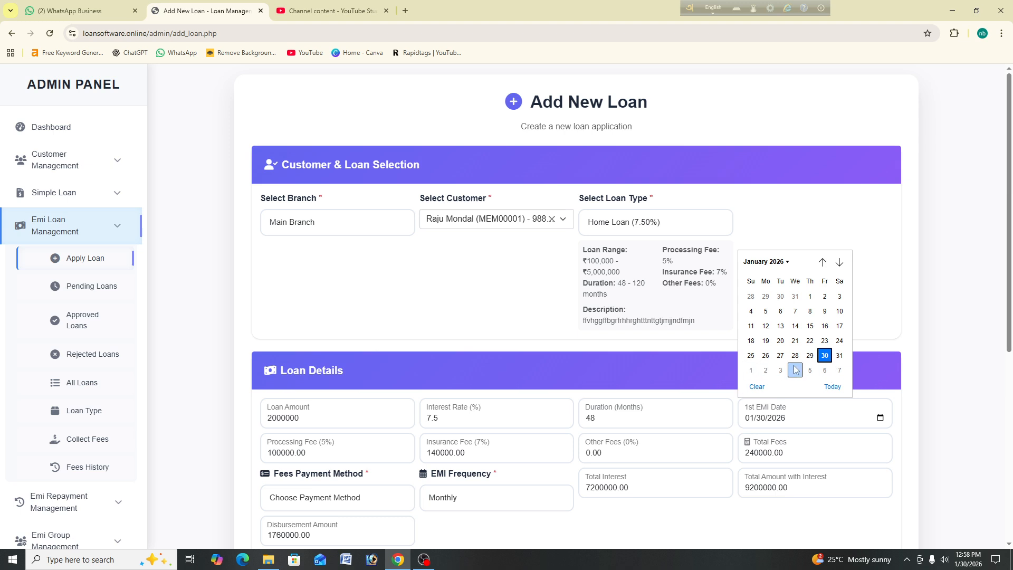
{"action": "left_click", "coordinate": [747, 375]}
{"action": "scroll", "coordinate": [830, 384], "scroll_direction": "down", "scroll_amount": 1}
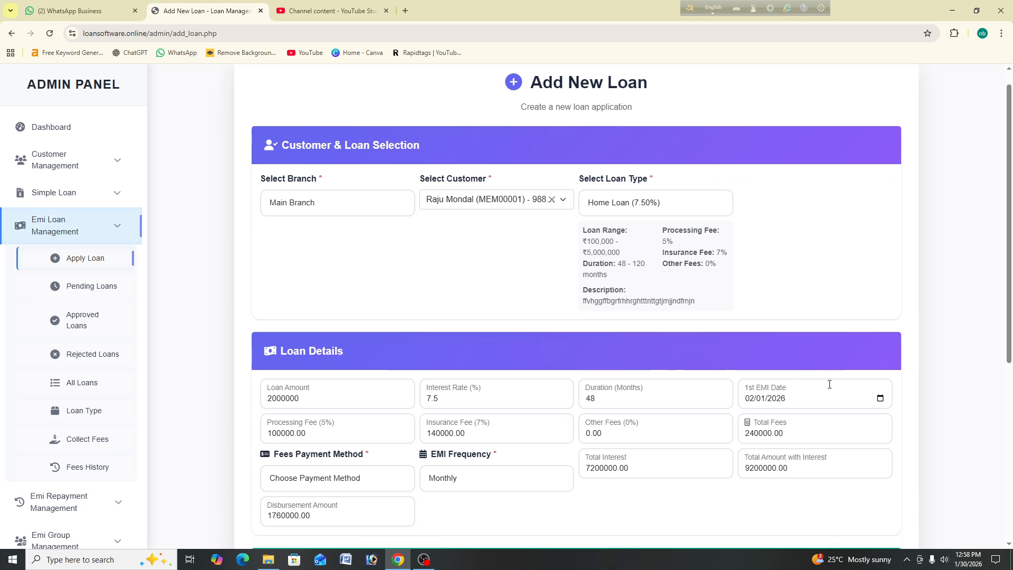
{"action": "scroll", "coordinate": [441, 311], "scroll_direction": "down", "scroll_amount": 2}
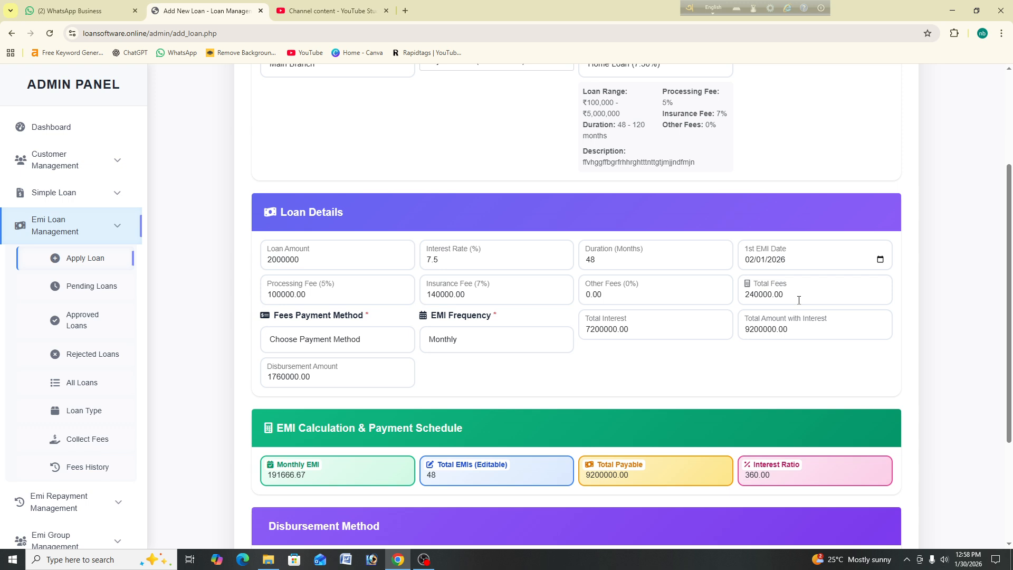
Step: Deduct fees from the disbursement amount and set the EMI frequency to Monthly
{"action": "left_click", "coordinate": [385, 350]}
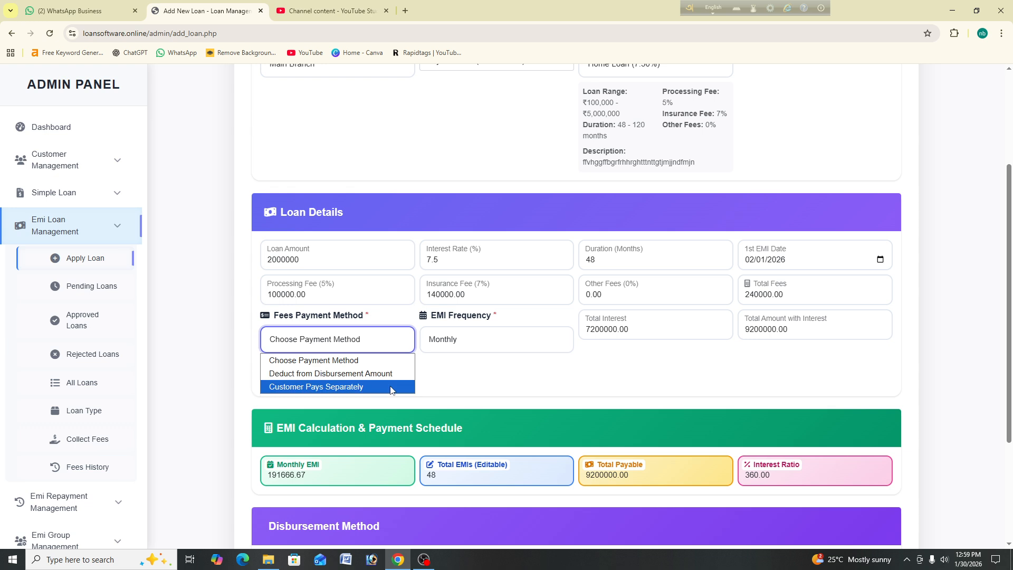
{"action": "left_click", "coordinate": [370, 374]}
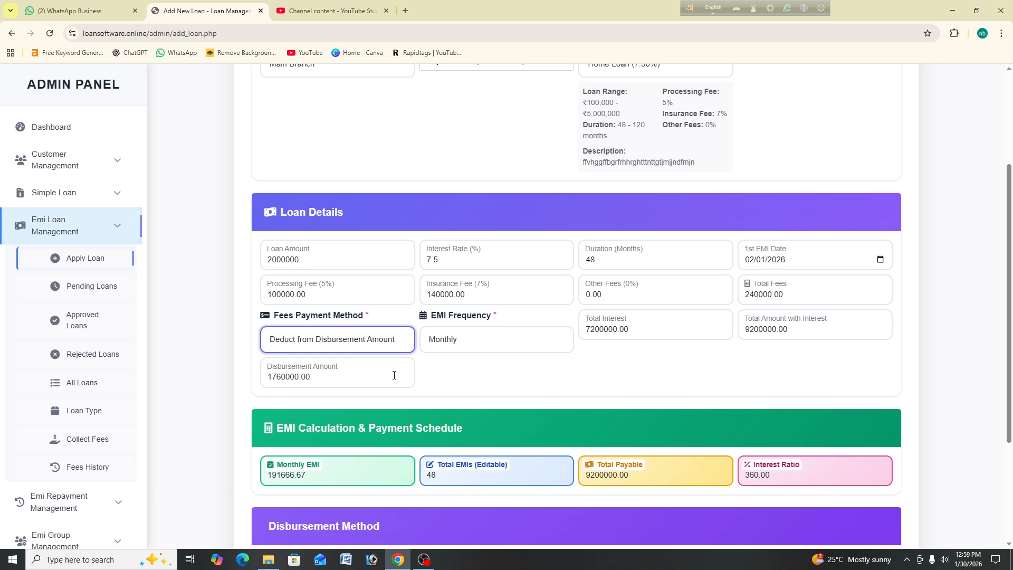
{"action": "left_click", "coordinate": [505, 347]}
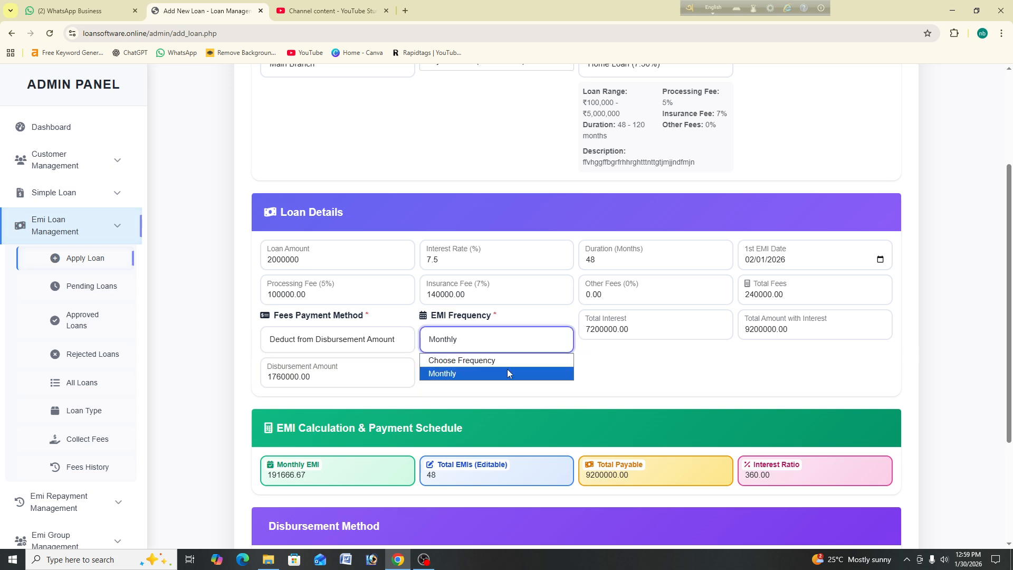
{"action": "left_click", "coordinate": [508, 373]}
{"action": "scroll", "coordinate": [677, 356], "scroll_direction": "down", "scroll_amount": 3}
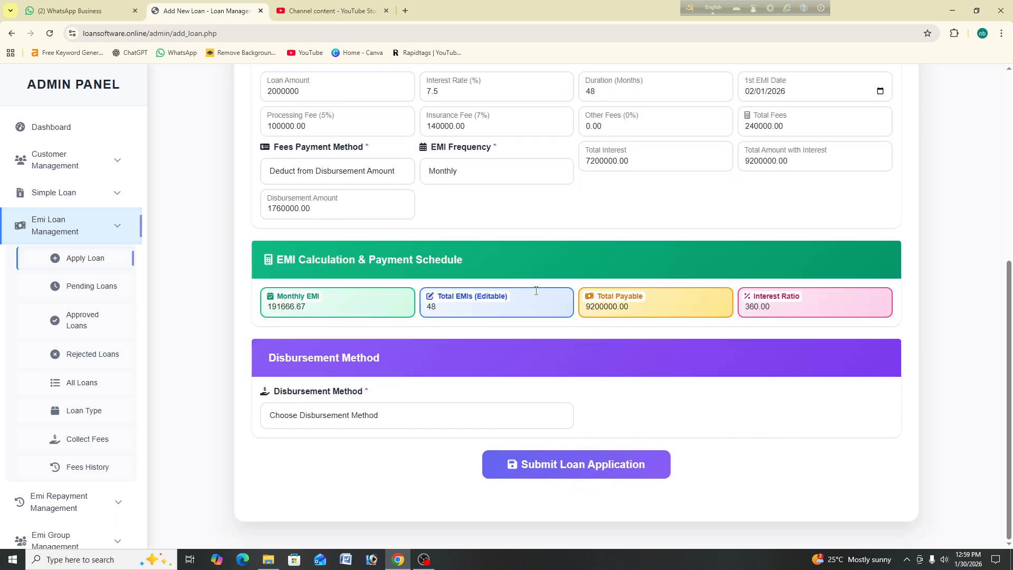
Step: Choose Bank Transfer disbursement, then enter and confirm the bank account number
{"action": "left_click", "coordinate": [369, 414]}
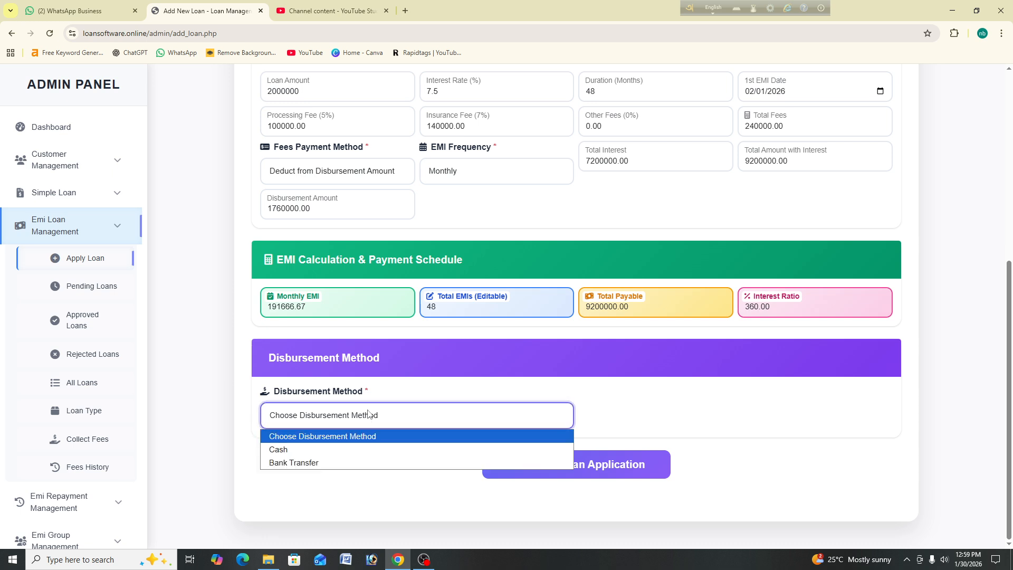
{"action": "left_click", "coordinate": [358, 461]}
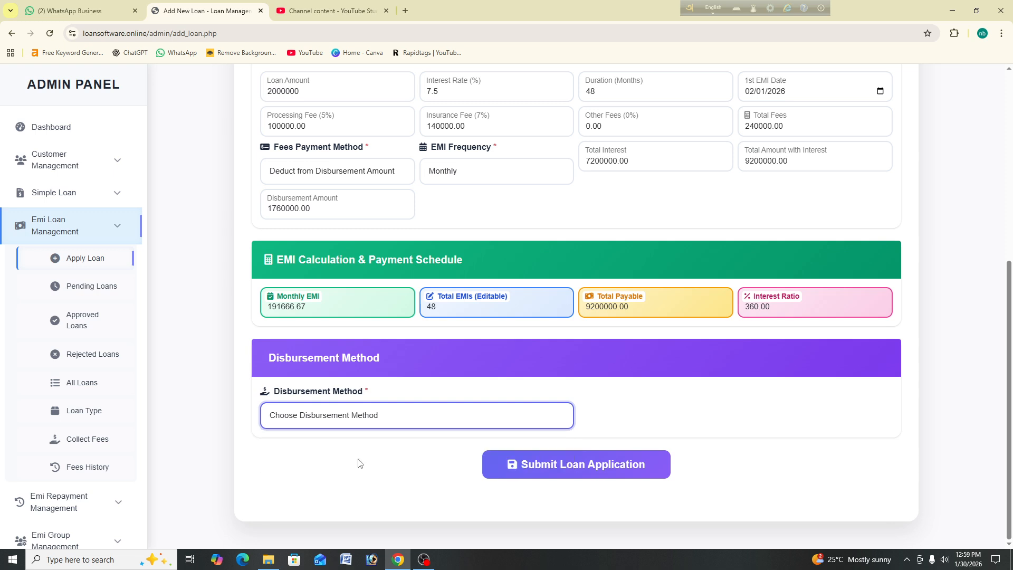
{"action": "left_click", "coordinate": [333, 473]}
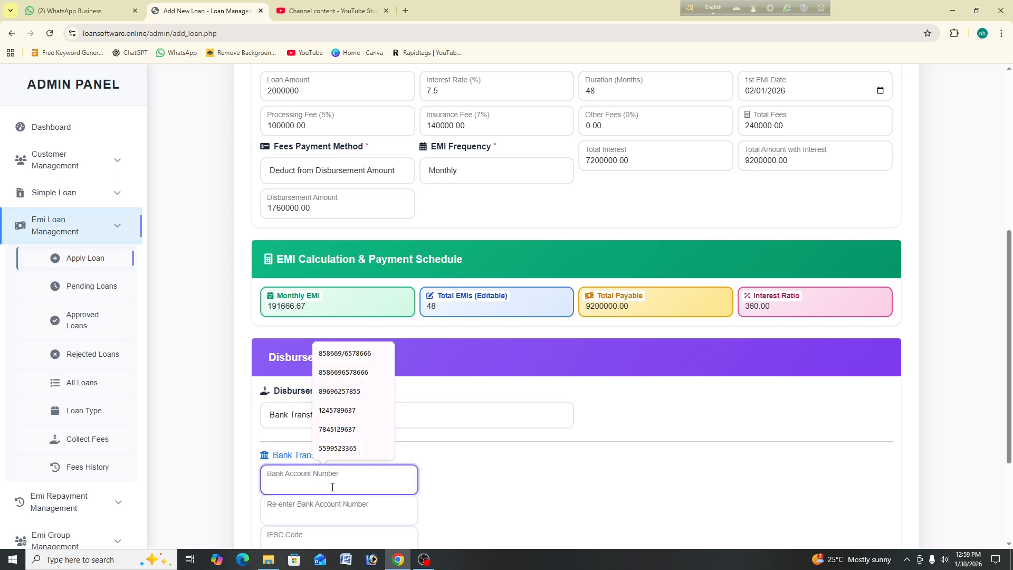
{"action": "scroll", "coordinate": [337, 464], "scroll_direction": "down", "scroll_amount": 1}
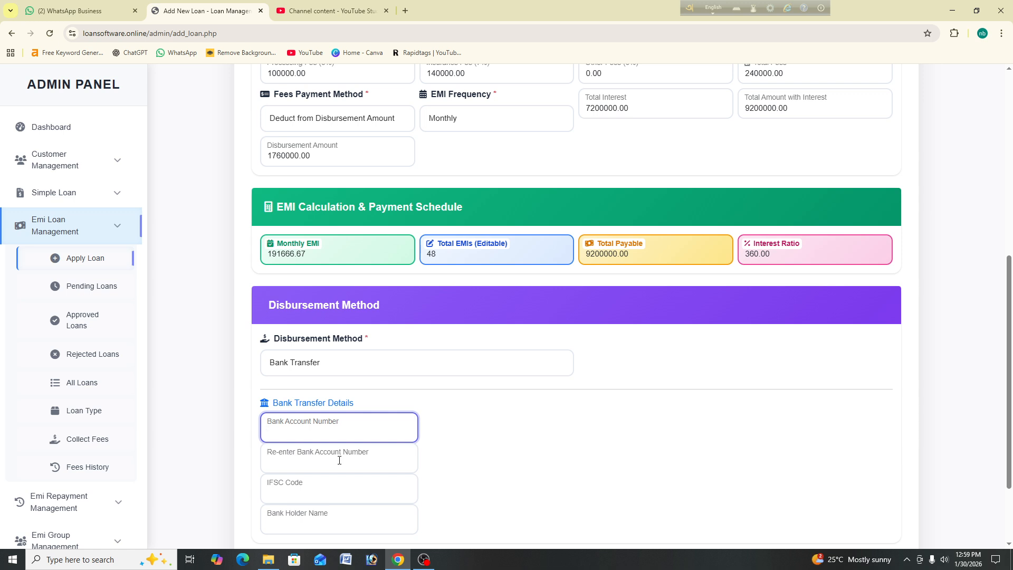
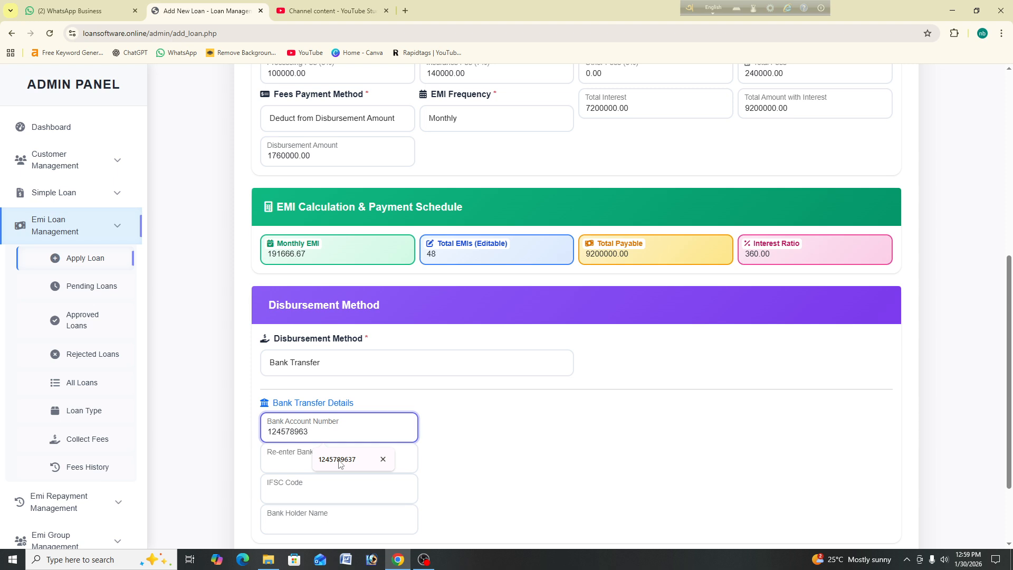
{"action": "left_click", "coordinate": [340, 461]}
{"action": "left_click", "coordinate": [339, 460]}
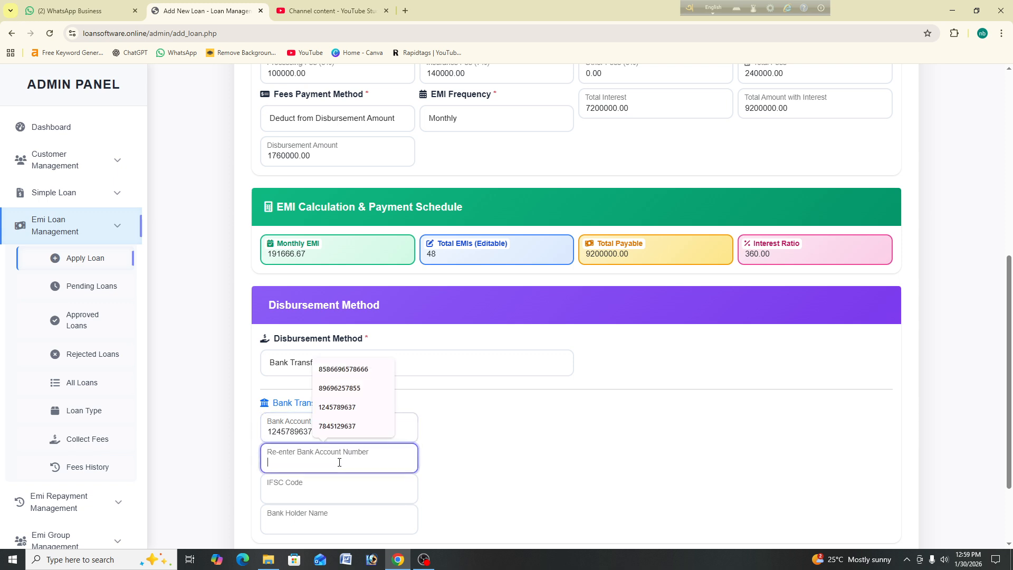
{"action": "type", "text": "124578963"}
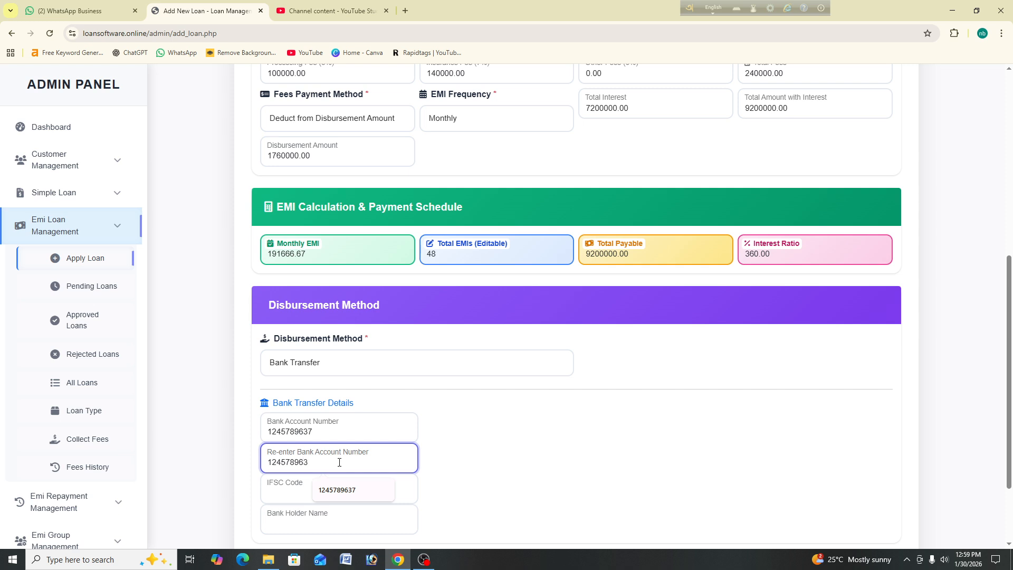
{"action": "key", "text": "BackSpace"}
{"action": "type", "text": "7"}
{"action": "key", "text": "BackSpace"}
{"action": "type", "text": "7"}
Step: Enter IFSC code 96328527 and the bank holder's name
{"action": "left_click", "coordinate": [314, 492]}
{"action": "type", "text": "96"}
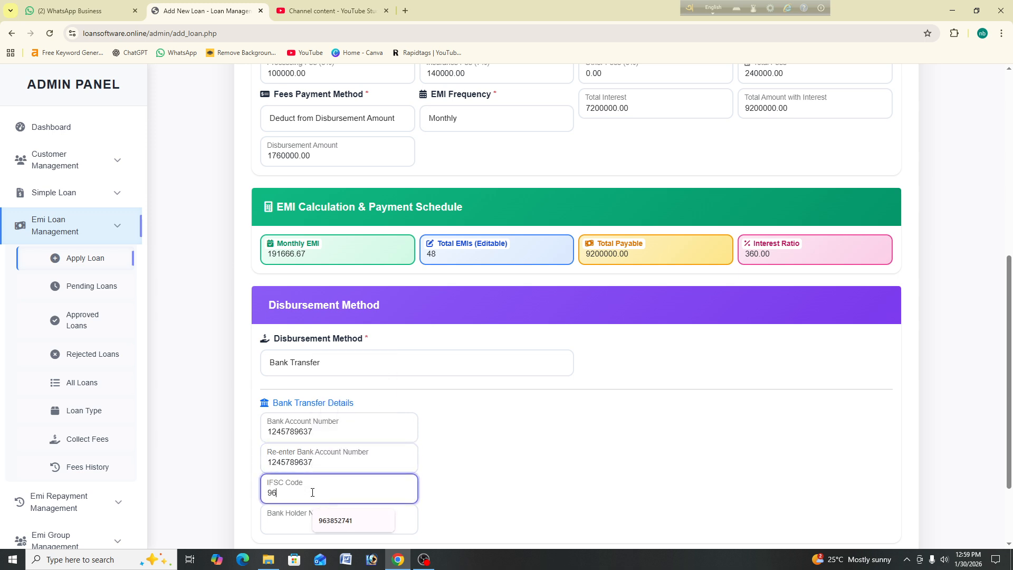
{"action": "type", "text": "328527"}
{"action": "left_click", "coordinate": [342, 522]}
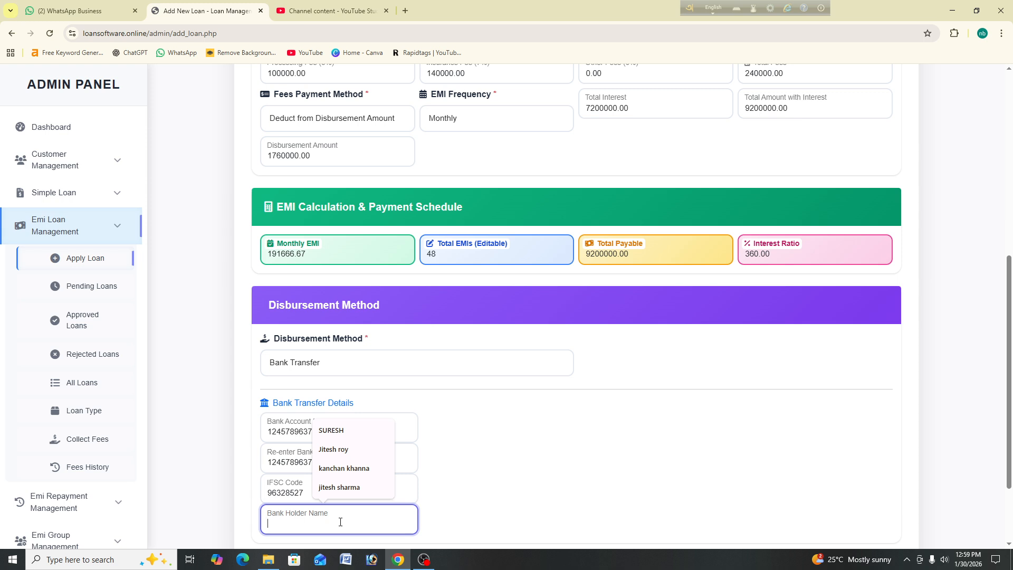
{"action": "type", "text": "zzzzzz"}
{"action": "scroll", "coordinate": [567, 338], "scroll_direction": "down", "scroll_amount": 1}
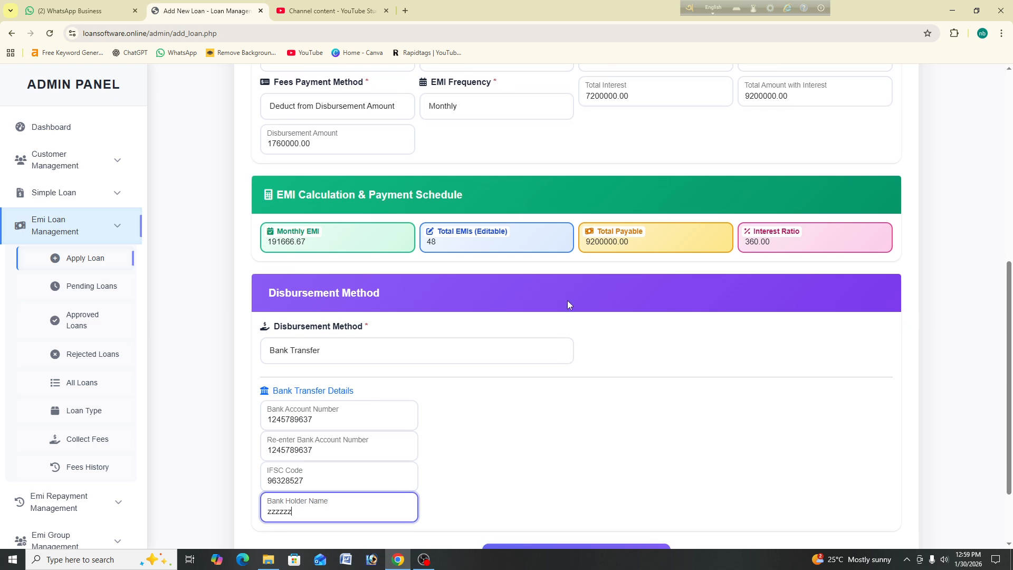
{"action": "scroll", "coordinate": [567, 338], "scroll_direction": "down", "scroll_amount": 2}
Step: Submit the loan application and open the new ₹2,000,000 loan for editing
{"action": "left_click", "coordinate": [610, 466]}
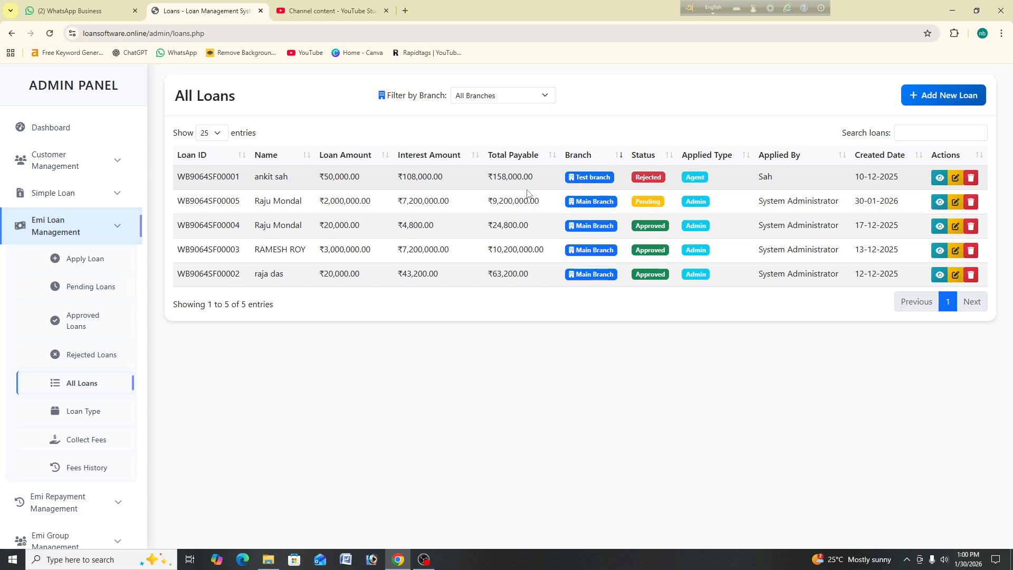
{"action": "left_click_drag", "start_coordinate": [327, 203], "coordinate": [372, 204]}
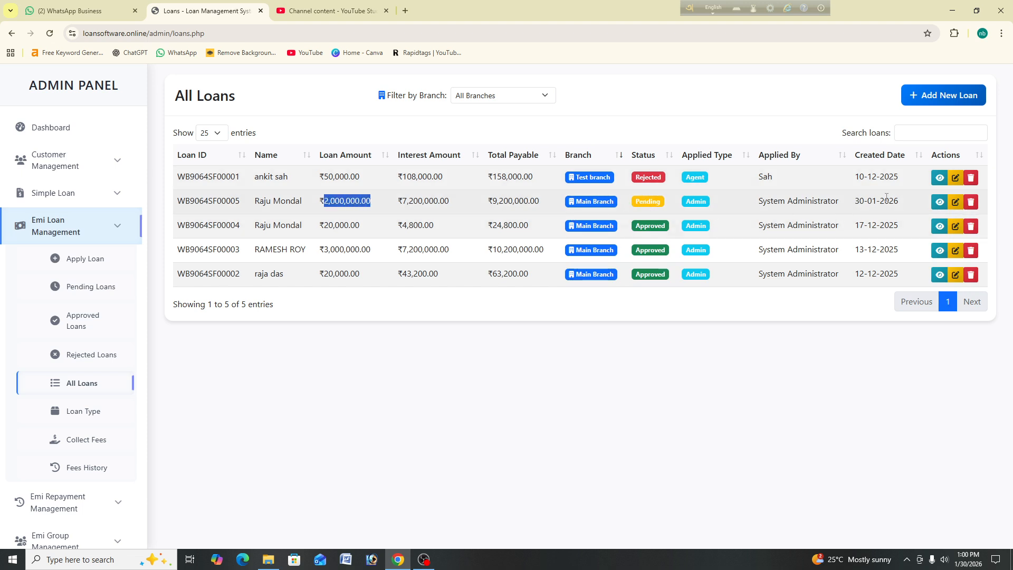
{"action": "left_click", "coordinate": [955, 204]}
Step: Change the loan status to Approved and save the loan details
{"action": "scroll", "coordinate": [923, 459], "scroll_direction": "down", "scroll_amount": 3}
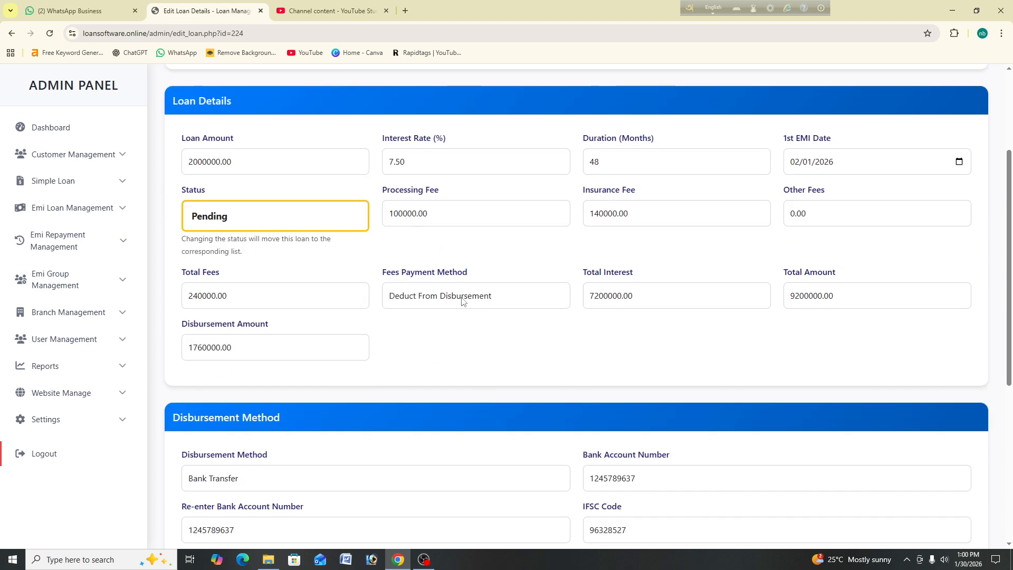
{"action": "left_click", "coordinate": [321, 218]}
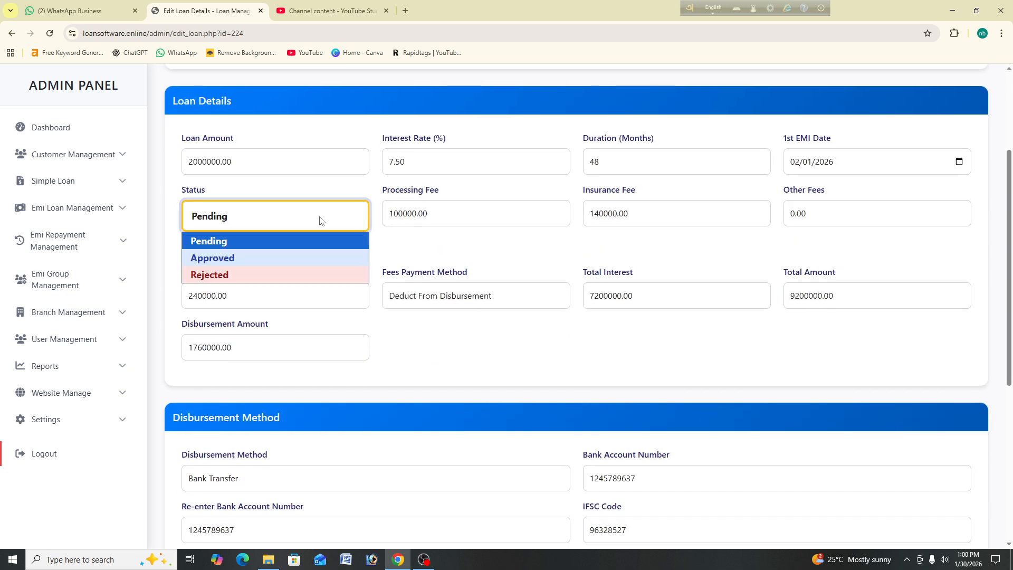
{"action": "left_click", "coordinate": [296, 258]}
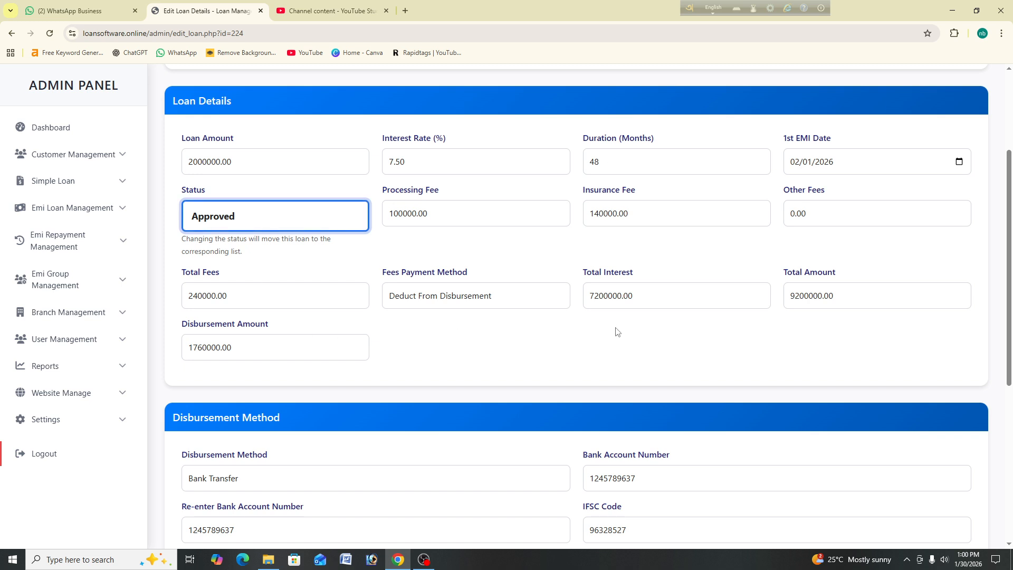
{"action": "scroll", "coordinate": [715, 260], "scroll_direction": "down", "scroll_amount": 5}
{"action": "scroll", "coordinate": [715, 261], "scroll_direction": "down", "scroll_amount": 1}
{"action": "left_click", "coordinate": [457, 530]}
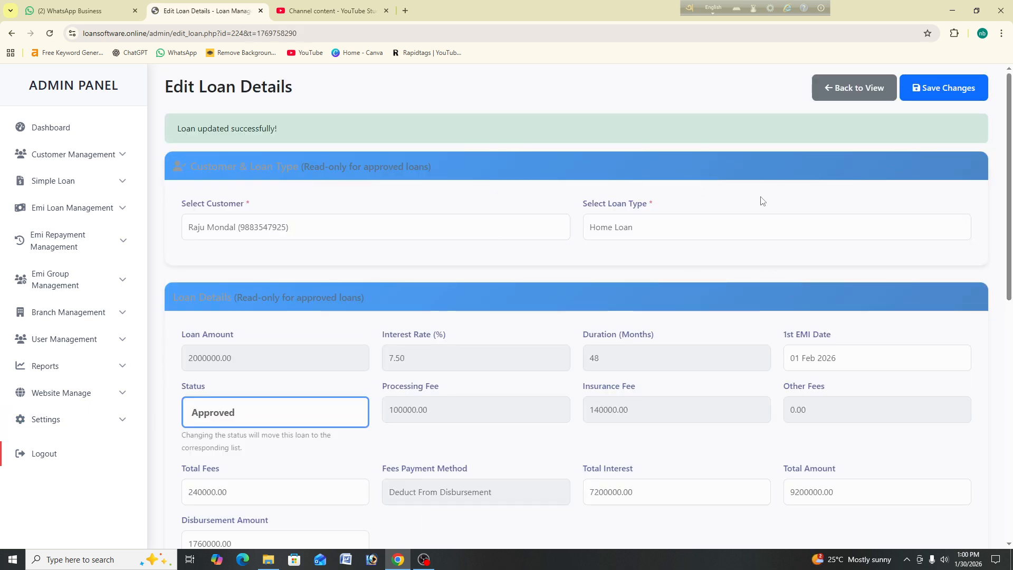
Step: Go back to the dashboard, review Pending, Approved and Rejected loans, then view All Loans
{"action": "left_click", "coordinate": [866, 87]}
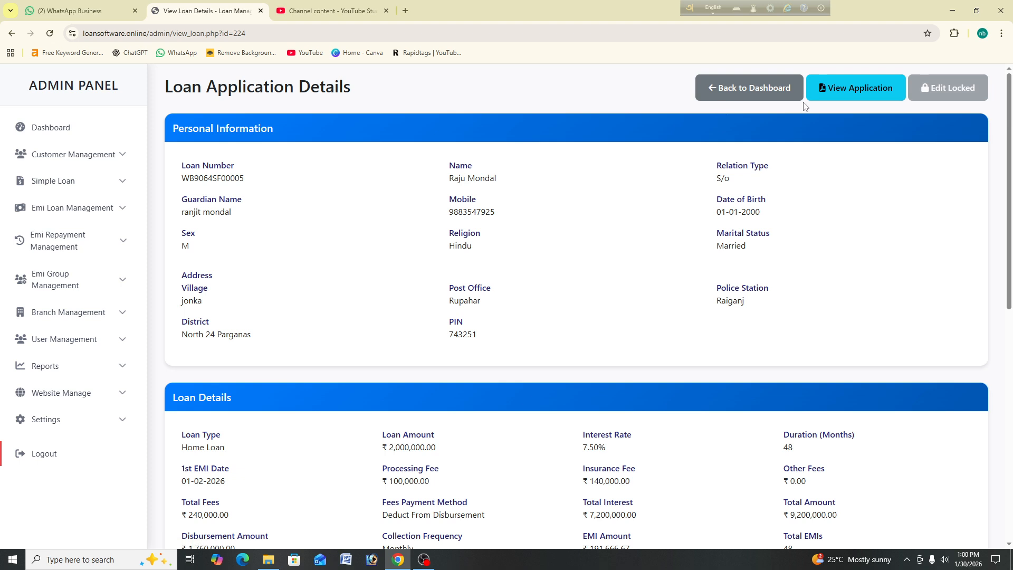
{"action": "left_click", "coordinate": [759, 89]}
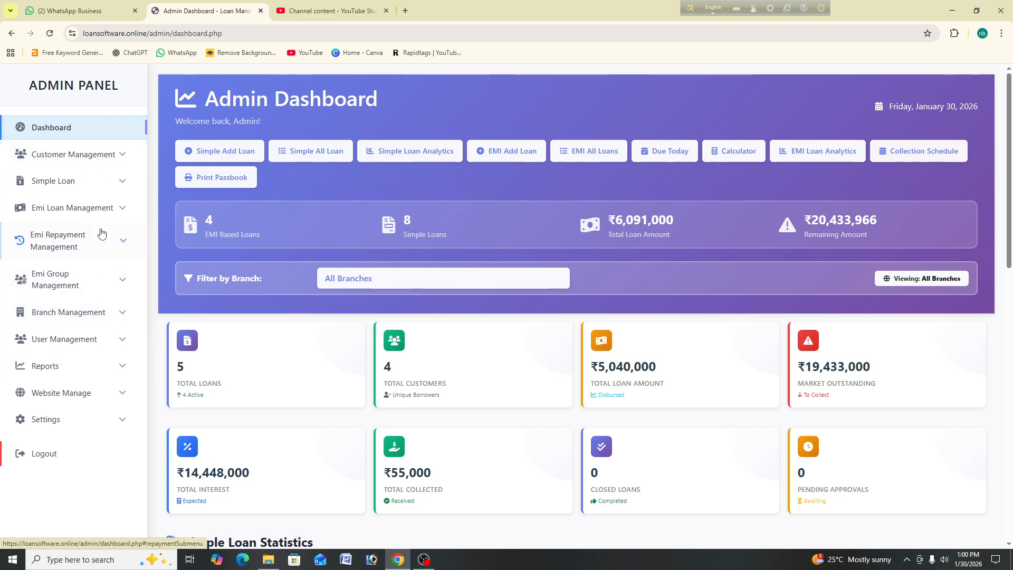
{"action": "left_click", "coordinate": [100, 206]}
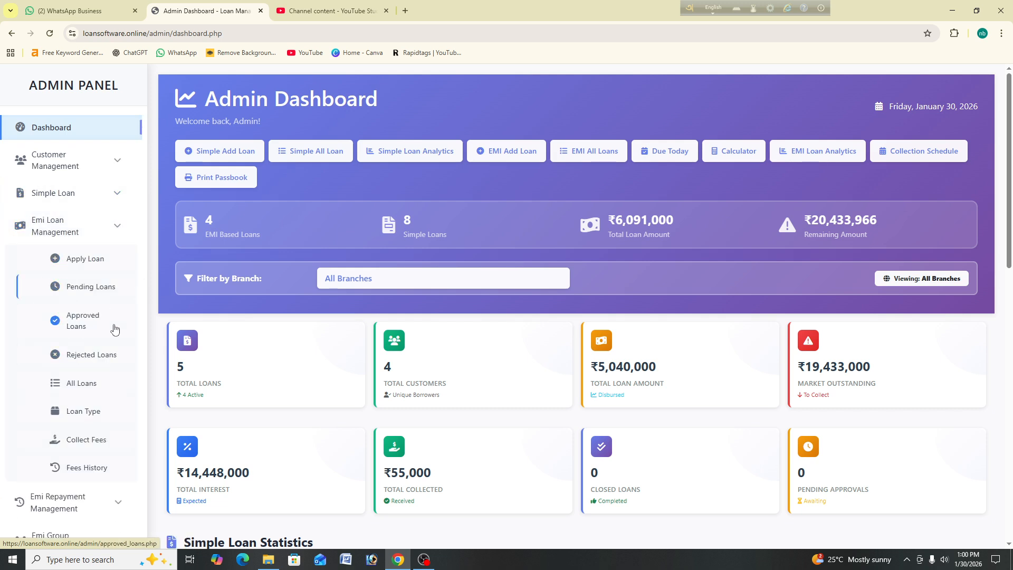
{"action": "left_click", "coordinate": [101, 290]}
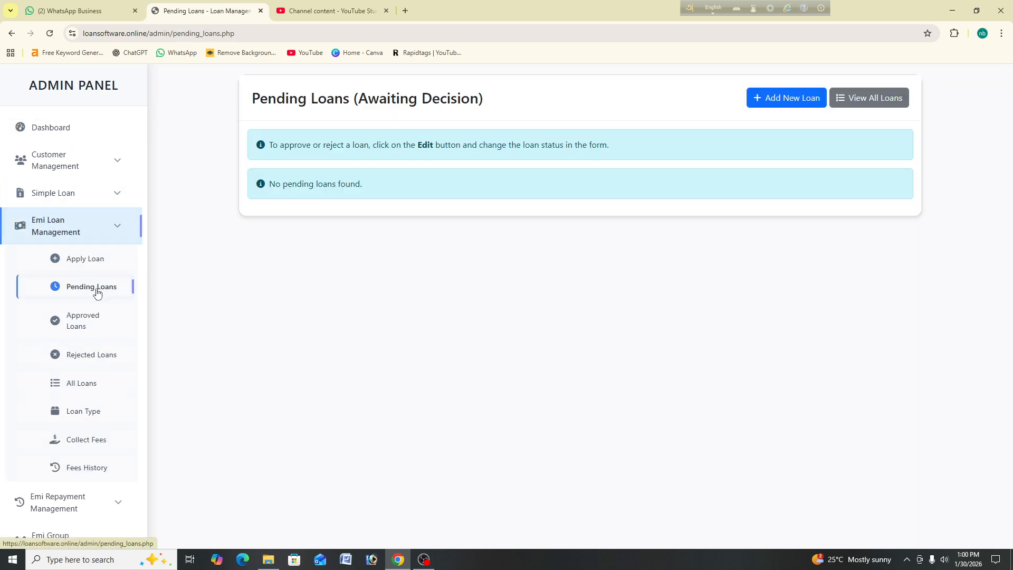
{"action": "left_click", "coordinate": [83, 328]}
{"action": "left_click", "coordinate": [113, 360]}
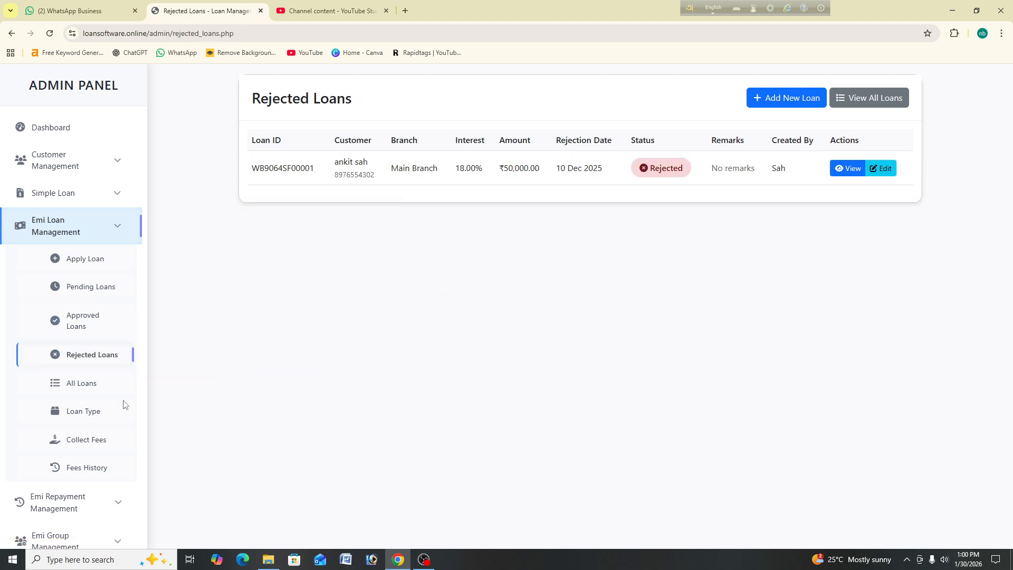
{"action": "left_click", "coordinate": [111, 387]}
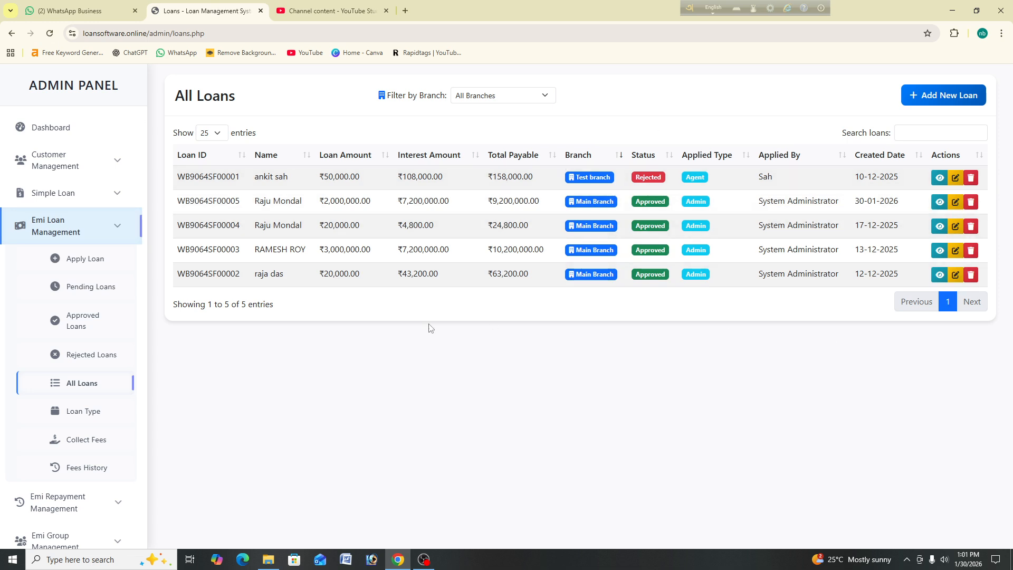
Step: Review the five loan products under Loan Type and begin adding a new product
{"action": "left_click", "coordinate": [90, 412]}
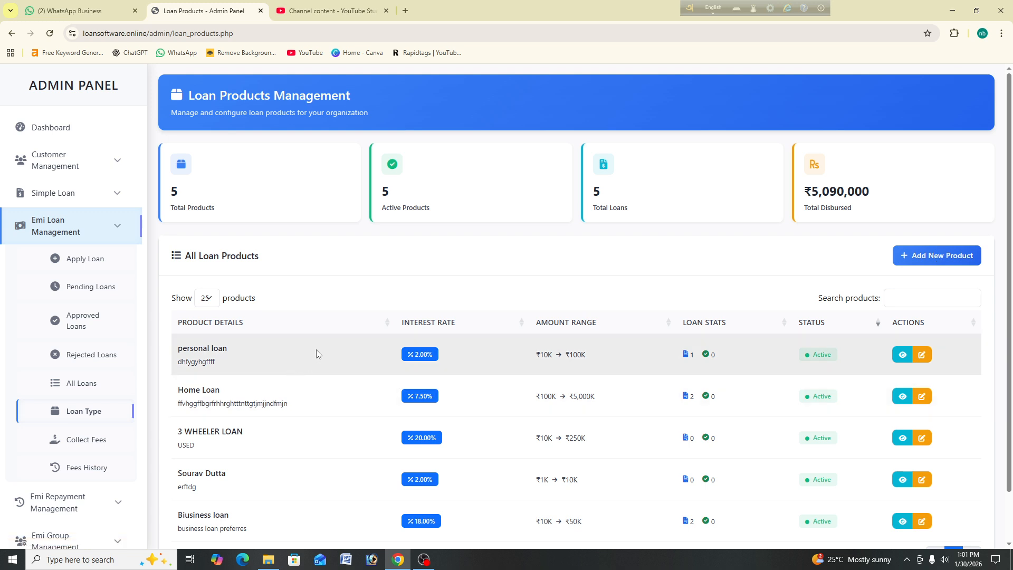
{"action": "scroll", "coordinate": [232, 336], "scroll_direction": "down", "scroll_amount": 1}
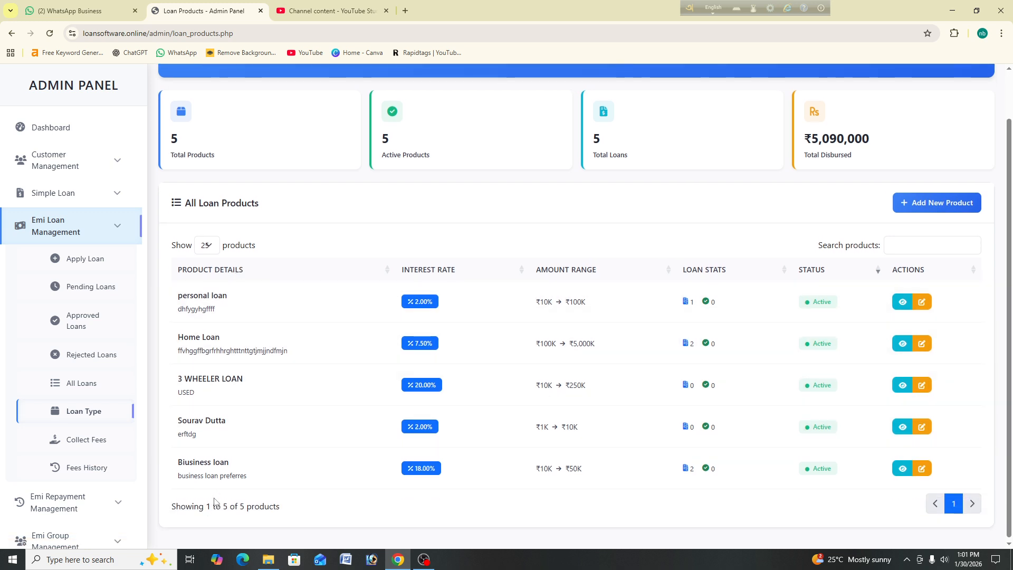
{"action": "left_click", "coordinate": [948, 204]}
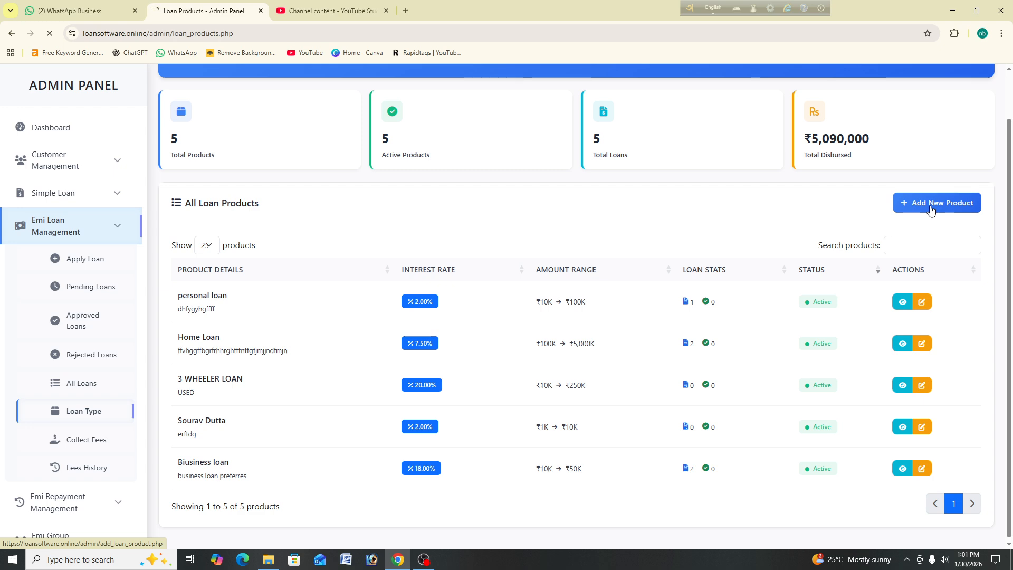
Step: Enter product name '4 wheeler', status Active, and description 'ygiulefgarg'
{"action": "left_click", "coordinate": [243, 225]}
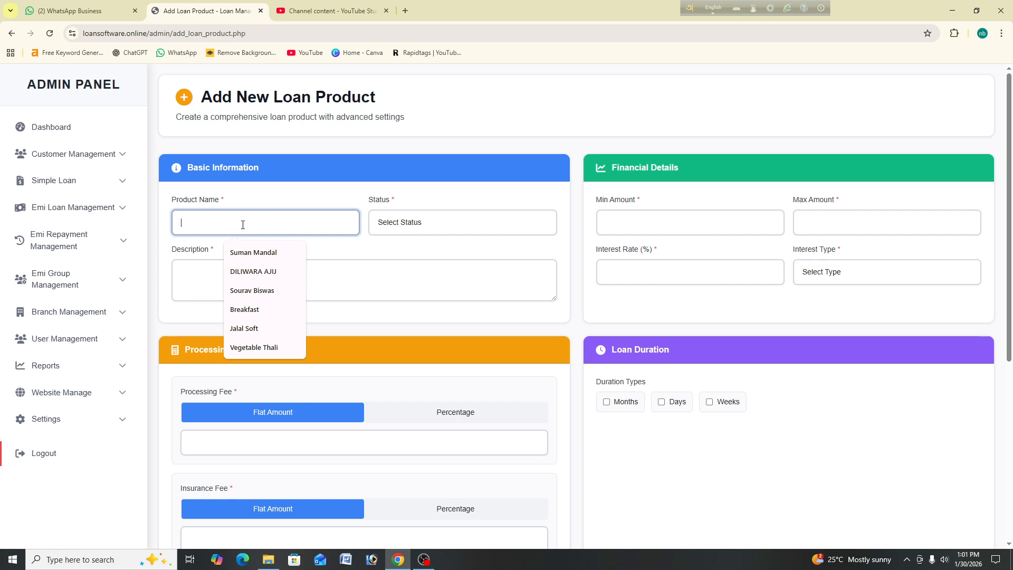
{"action": "type", "text": "4 wheler"}
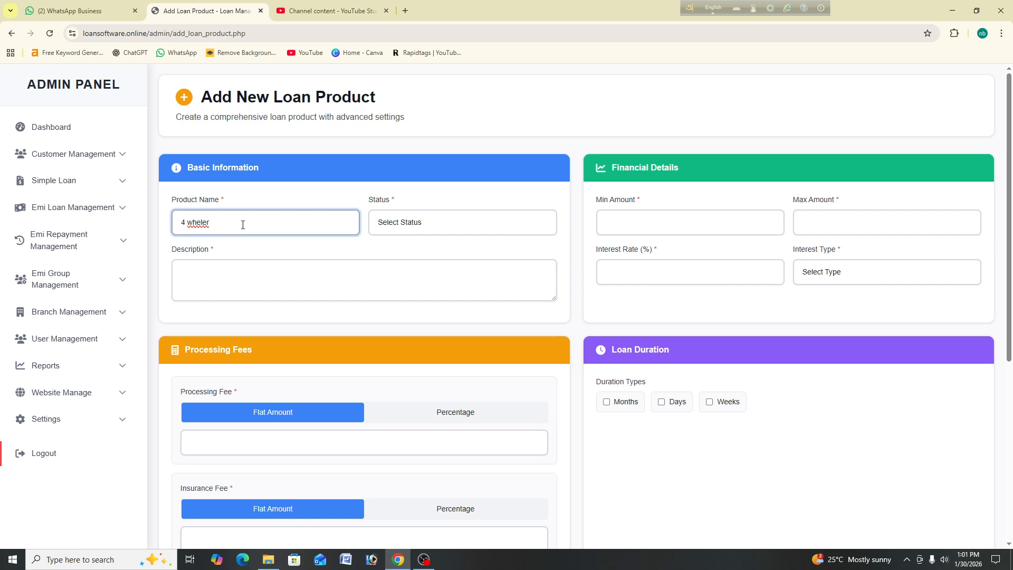
{"action": "key", "text": "BackSpace"}
{"action": "key", "text": "BackSpace"}
{"action": "type", "text": "eler"}
{"action": "left_click", "coordinate": [443, 231]}
{"action": "left_click", "coordinate": [446, 252]}
{"action": "left_click", "coordinate": [275, 273]}
{"action": "type", "text": "ygiulefgarg"}
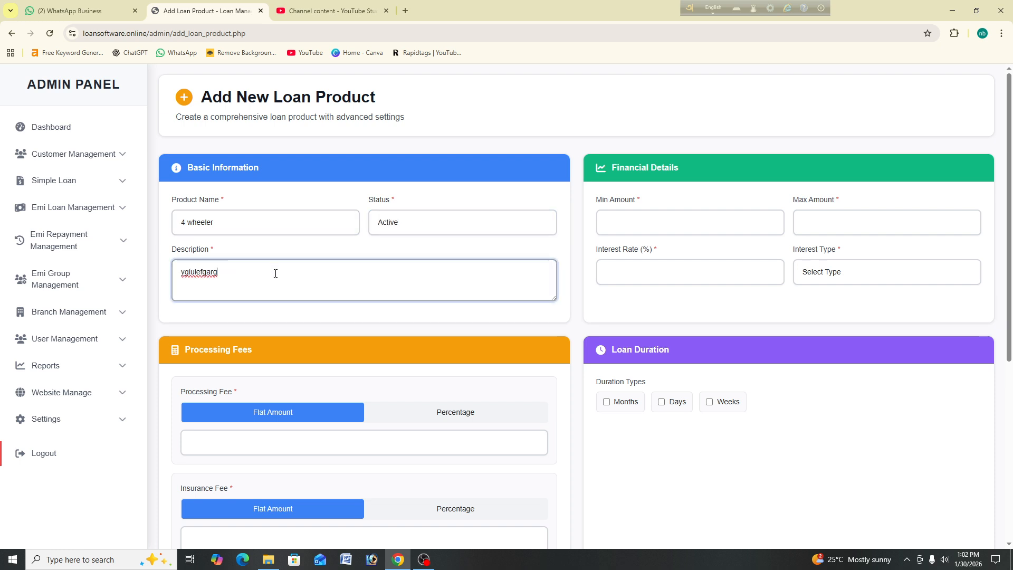
Step: Set the processing fee to a percentage of 1.55
{"action": "left_click", "coordinate": [454, 414]}
{"action": "scroll", "coordinate": [238, 369], "scroll_direction": "down", "scroll_amount": 1}
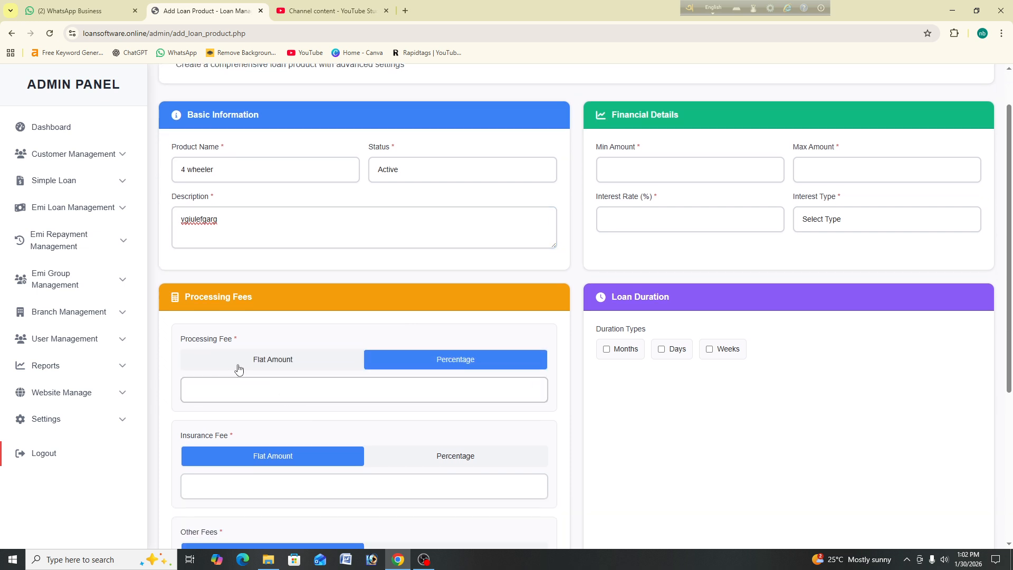
{"action": "left_click", "coordinate": [251, 364]}
{"action": "left_click", "coordinate": [311, 389]}
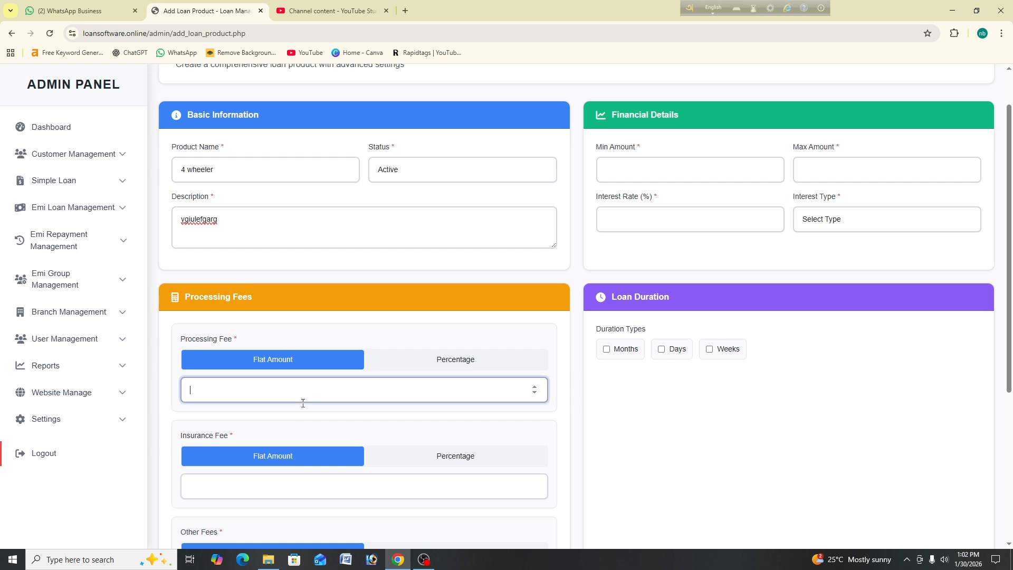
{"action": "left_click", "coordinate": [457, 364]}
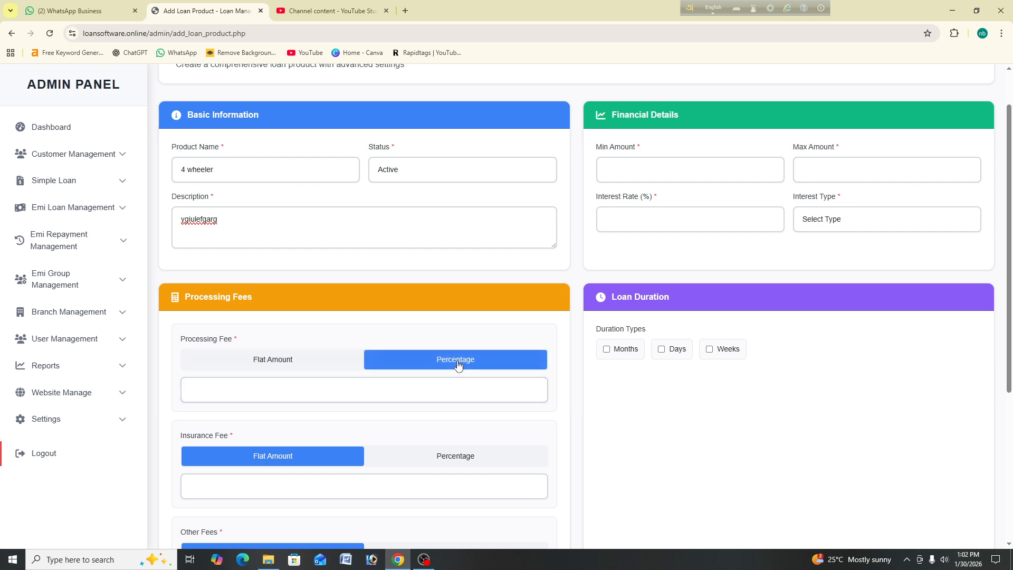
{"action": "scroll", "coordinate": [458, 363], "scroll_direction": "down", "scroll_amount": 1}
{"action": "left_click", "coordinate": [458, 361]}
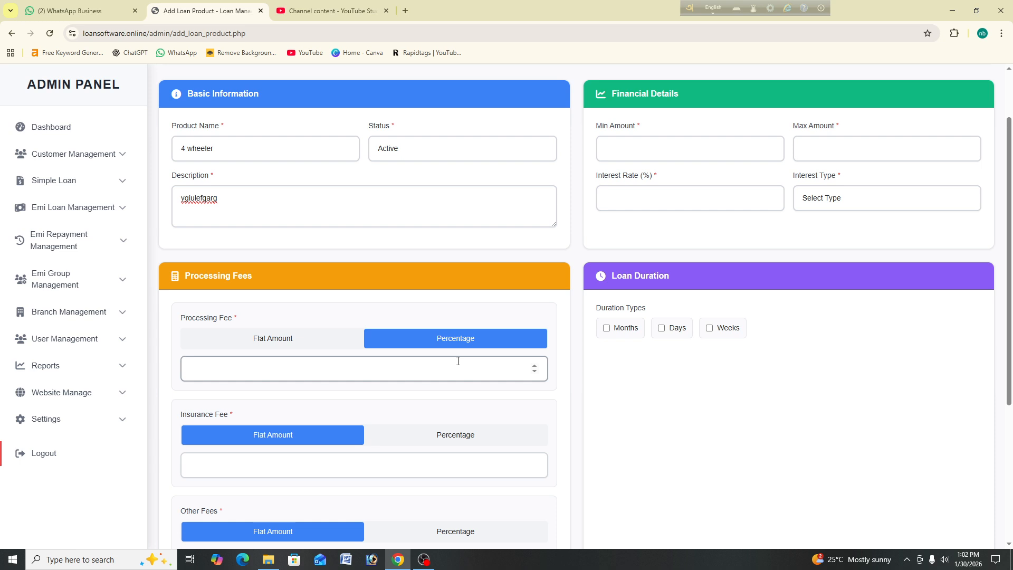
{"action": "type", "text": "-0.01"}
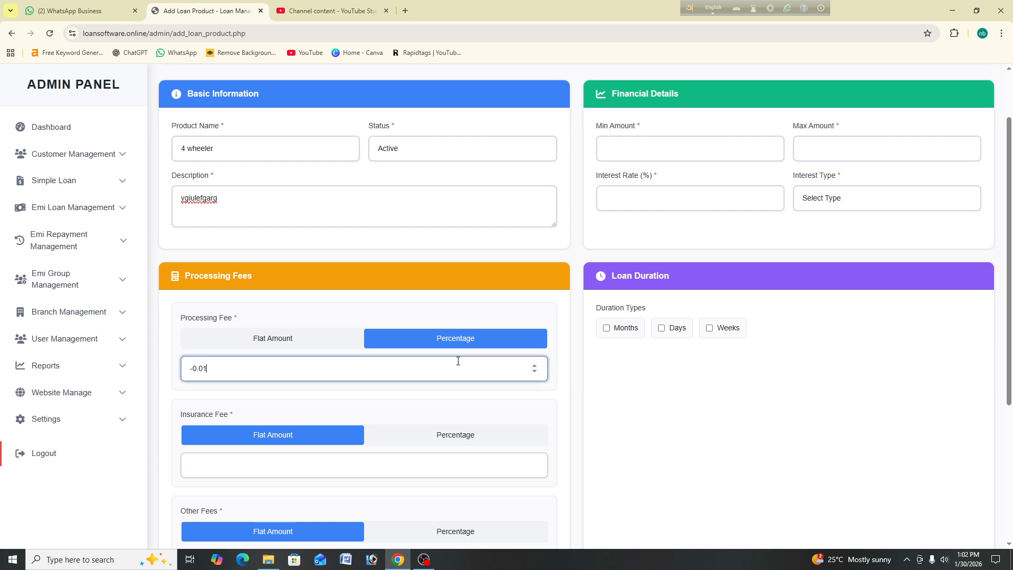
{"action": "key", "text": "BackSpace"}
{"action": "key", "text": "BackSpace"}
{"action": "type", "text": "-0.01"}
{"action": "left_click", "coordinate": [534, 366]}
{"action": "left_click", "coordinate": [534, 366]}
{"action": "left_click", "coordinate": [534, 366]}
{"action": "left_click", "coordinate": [535, 365]}
{"action": "left_click", "coordinate": [535, 365]}
{"action": "left_click", "coordinate": [535, 366]}
{"action": "left_click", "coordinate": [535, 366]}
{"action": "left_click", "coordinate": [534, 366]}
{"action": "left_click", "coordinate": [535, 365]}
{"action": "left_click", "coordinate": [535, 365]}
{"action": "left_click", "coordinate": [534, 366]}
{"action": "left_click", "coordinate": [535, 366]}
{"action": "left_click", "coordinate": [535, 365]}
{"action": "left_click", "coordinate": [535, 366]}
{"action": "left_click", "coordinate": [535, 366]}
{"action": "left_click", "coordinate": [534, 365]}
{"action": "scroll", "coordinate": [535, 425], "scroll_direction": "down", "scroll_amount": 1}
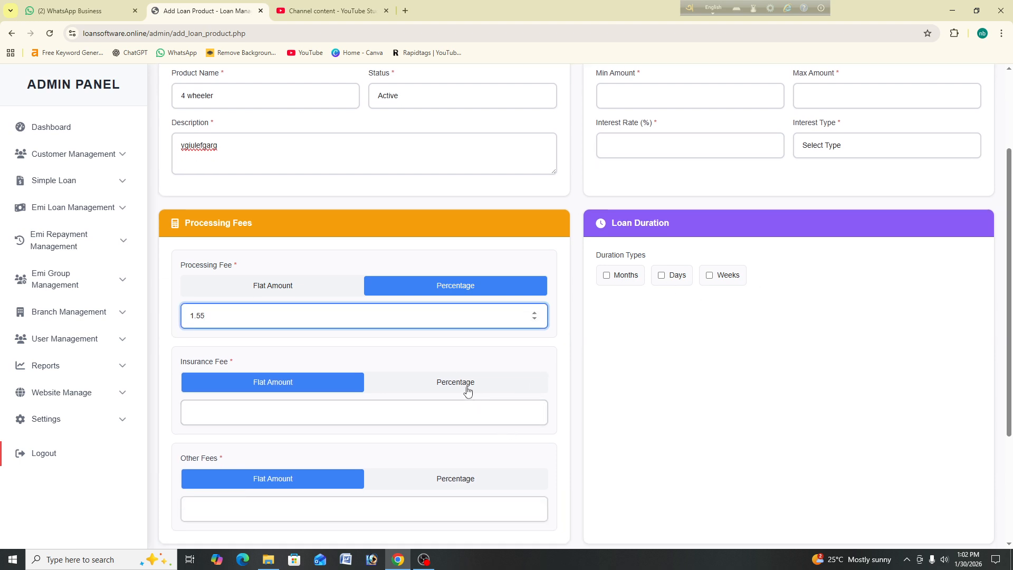
Step: Set the insurance fee to a flat amount of -2.13
{"action": "left_click", "coordinate": [285, 421]}
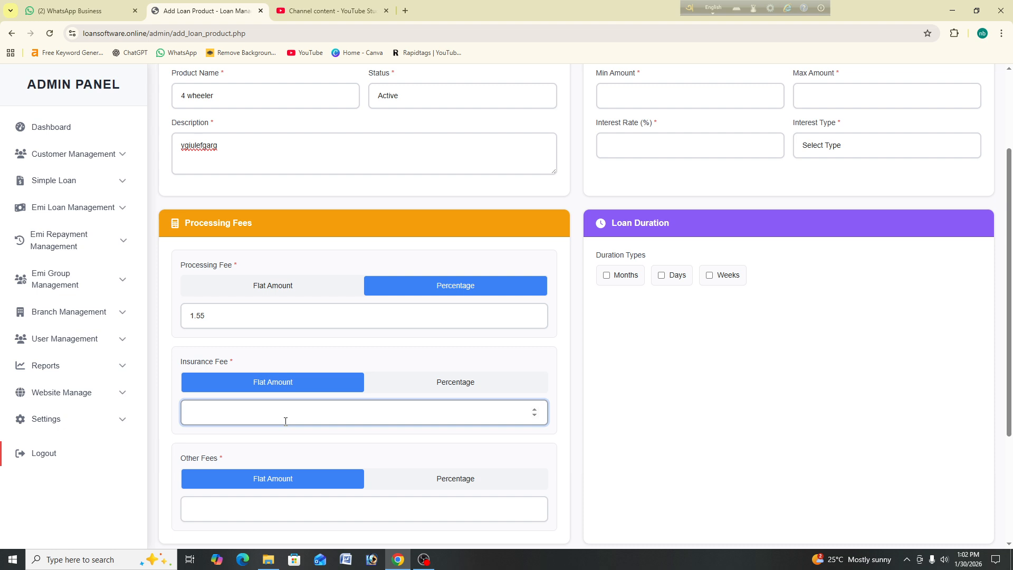
{"action": "key", "text": "Down"}
{"action": "left_click", "coordinate": [429, 389]}
{"action": "left_click", "coordinate": [310, 388]}
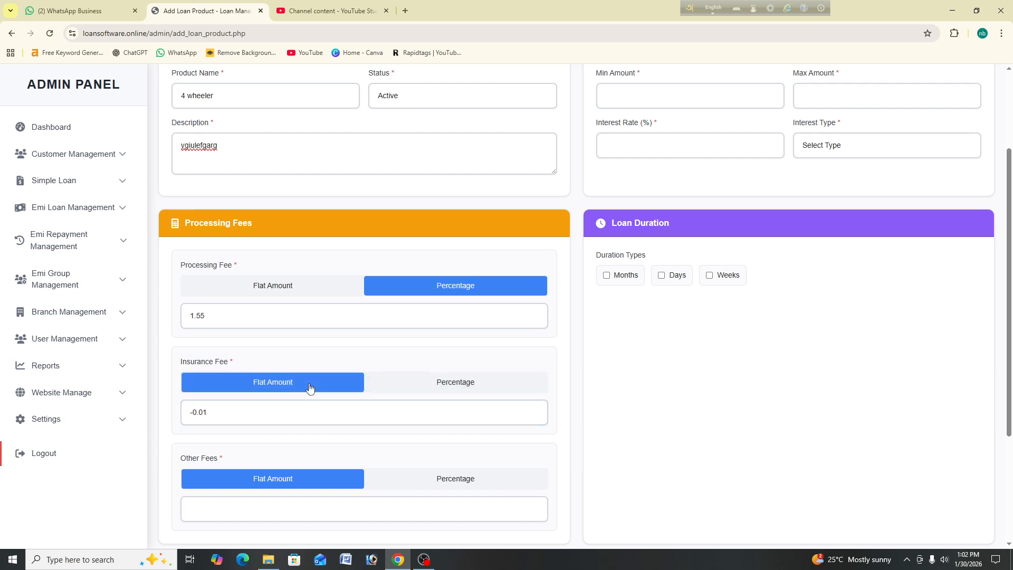
{"action": "left_click_drag", "start_coordinate": [228, 412], "coordinate": [174, 415]}
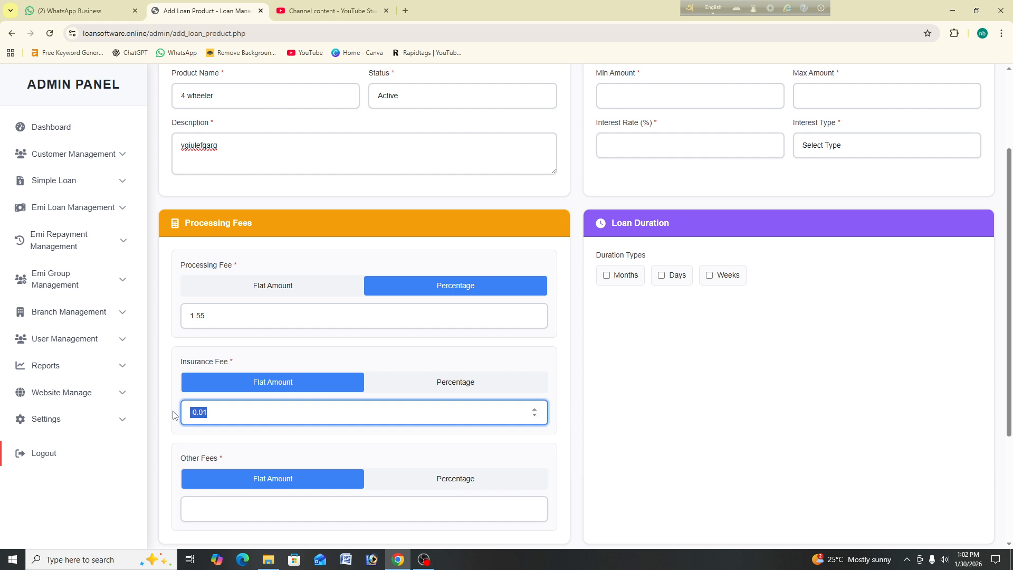
{"action": "key", "text": "BackSpace"}
{"action": "type", "text": "-0.01"}
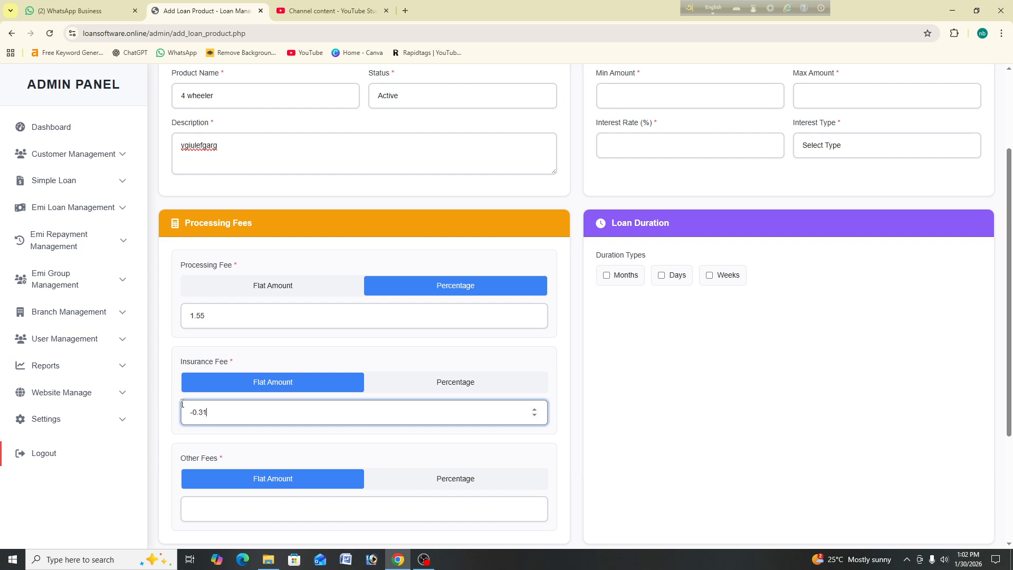
{"action": "key", "text": "Down"}
{"action": "key", "text": "Down"}
{"action": "key", "text": "Down"}
{"action": "key", "text": "Down"}
{"action": "key", "text": "Down"}
{"action": "key", "text": "Down"}
{"action": "key", "text": "Down"}
{"action": "key", "text": "Down"}
{"action": "key", "text": "Down"}
{"action": "key", "text": "Down"}
{"action": "key", "text": "Down"}
{"action": "key", "text": "Down"}
{"action": "key", "text": "Down"}
{"action": "key", "text": "Down"}
{"action": "key", "text": "Down"}
{"action": "key", "text": "Down"}
{"action": "key", "text": "Down"}
{"action": "key", "text": "Down"}
{"action": "key", "text": "Down"}
{"action": "key", "text": "Down"}
{"action": "key", "text": "Down"}
{"action": "key", "text": "Down"}
{"action": "key", "text": "Down"}
{"action": "key", "text": "Down"}
{"action": "key", "text": "Down"}
{"action": "key", "text": "Down"}
{"action": "key", "text": "Down"}
{"action": "key", "text": "Down"}
{"action": "key", "text": "Down"}
{"action": "key", "text": "Down"}
{"action": "key", "text": "Down"}
{"action": "key", "text": "Down"}
{"action": "key", "text": "Down"}
{"action": "key", "text": "Down"}
{"action": "key", "text": "Down"}
{"action": "key", "text": "Down"}
{"action": "key", "text": "Down"}
{"action": "key", "text": "Down"}
{"action": "key", "text": "Down"}
{"action": "key", "text": "Down"}
{"action": "key", "text": "Down"}
{"action": "key", "text": "Down"}
{"action": "key", "text": "Down"}
{"action": "key", "text": "Down"}
{"action": "key", "text": "Down"}
{"action": "key", "text": "Down"}
{"action": "key", "text": "Down"}
{"action": "key", "text": "Down"}
{"action": "key", "text": "Down"}
{"action": "key", "text": "Down"}
Step: Keep Other Fees as a flat amount and focus its value field
{"action": "left_click", "coordinate": [388, 511]}
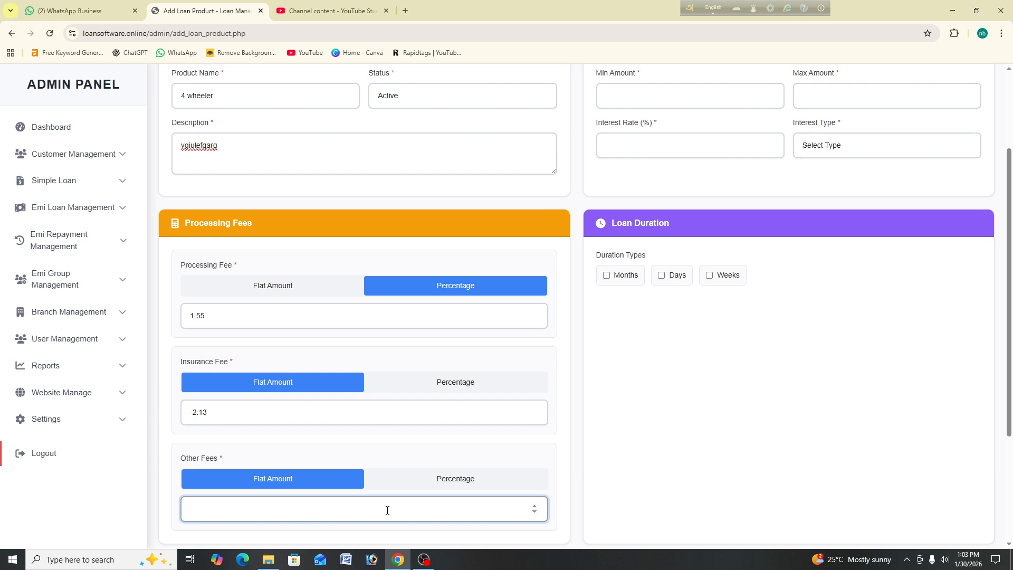
{"action": "left_click", "coordinate": [452, 484]}
{"action": "left_click", "coordinate": [274, 488]}
{"action": "left_click", "coordinate": [282, 512]}
Step: Make Other Fees a percentage of -0.3
{"action": "scroll", "coordinate": [496, 502], "scroll_direction": "down", "scroll_amount": 3}
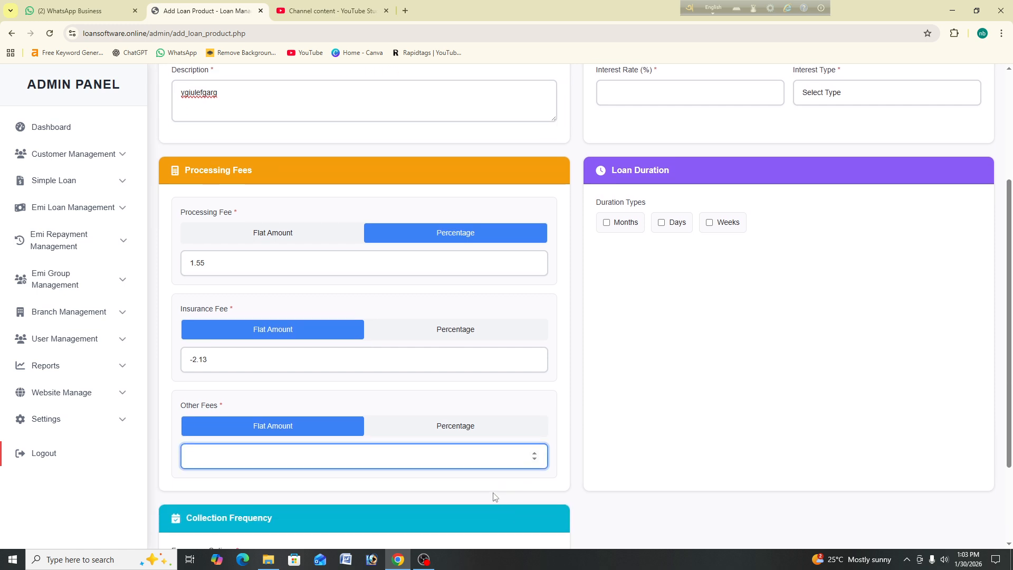
{"action": "left_click", "coordinate": [468, 309]}
{"action": "left_click", "coordinate": [427, 346]}
{"action": "key", "text": "Down"}
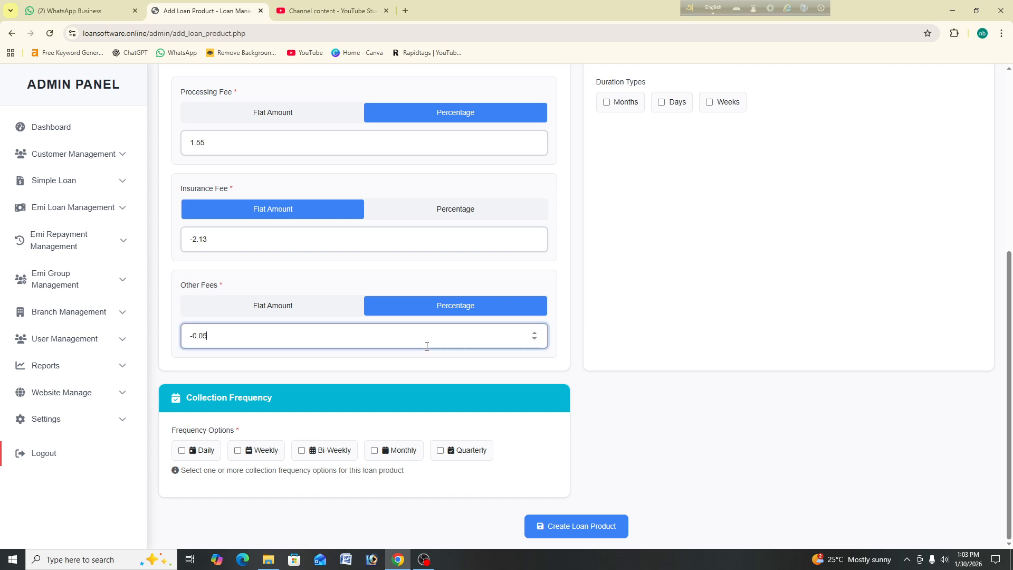
{"action": "key", "text": "Down"}
{"action": "key", "text": "Down"}
{"action": "key", "text": "Down"}
{"action": "key", "text": "Down"}
{"action": "key", "text": "Down"}
{"action": "key", "text": "Down"}
{"action": "key", "text": "Down"}
{"action": "key", "text": "Down"}
{"action": "key", "text": "Down"}
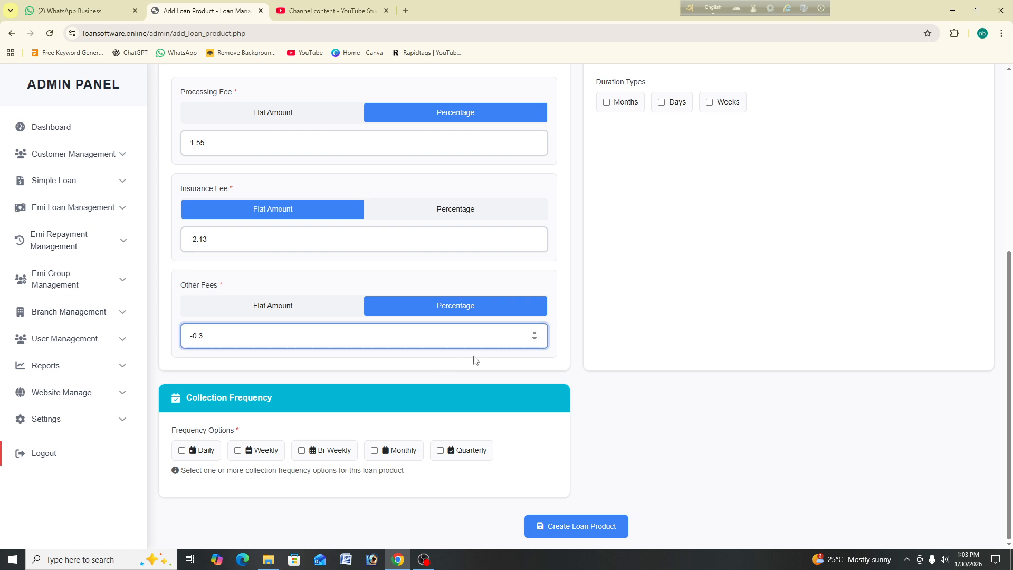
{"action": "left_click", "coordinate": [230, 454]}
Step: Check Monthly, Bi-Weekly and Quarterly frequencies and the Months duration type
{"action": "left_click", "coordinate": [375, 451]}
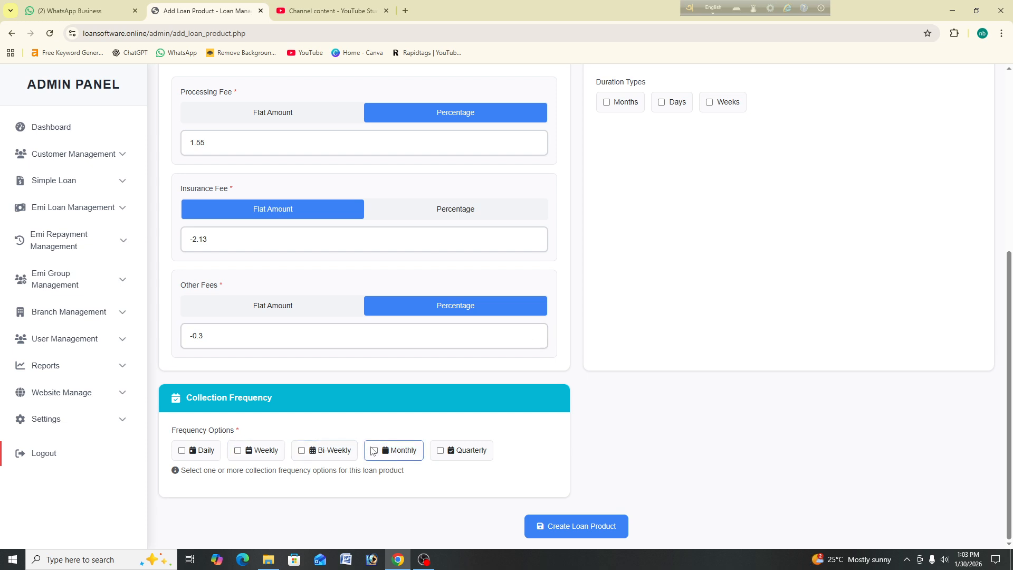
{"action": "left_click", "coordinate": [302, 452]}
{"action": "left_click", "coordinate": [441, 451]}
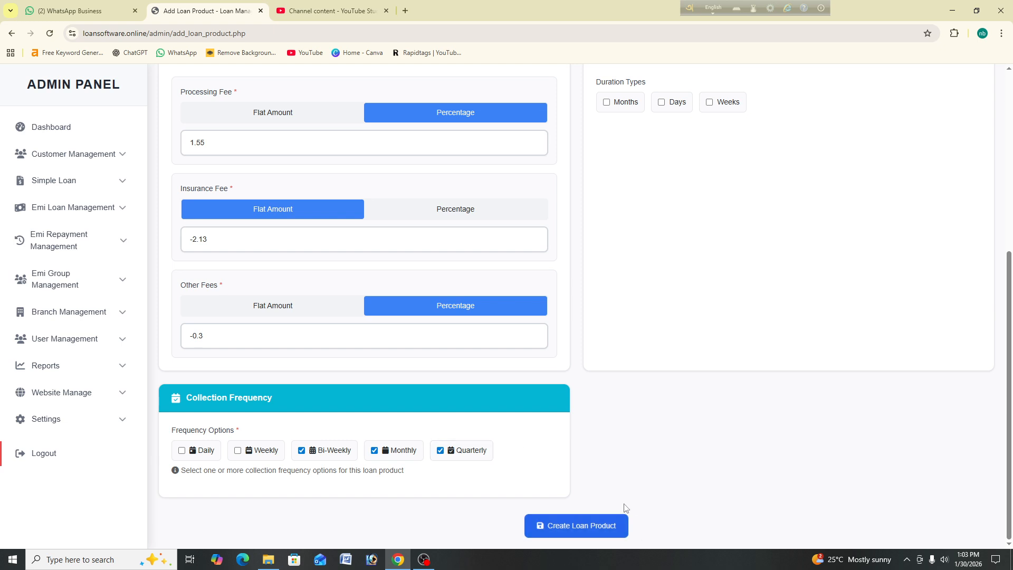
{"action": "scroll", "coordinate": [686, 211], "scroll_direction": "up", "scroll_amount": 6}
{"action": "scroll", "coordinate": [715, 315], "scroll_direction": "down", "scroll_amount": 1}
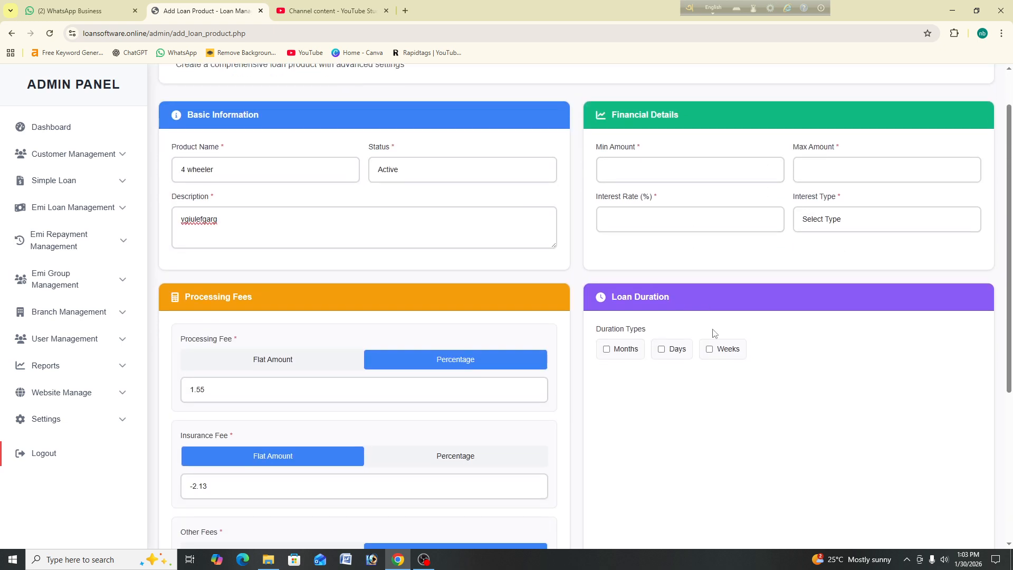
{"action": "left_click", "coordinate": [619, 351]}
{"action": "scroll", "coordinate": [633, 333], "scroll_direction": "down", "scroll_amount": 2}
Step: Set Min Months to -10
{"action": "left_click", "coordinate": [642, 298]}
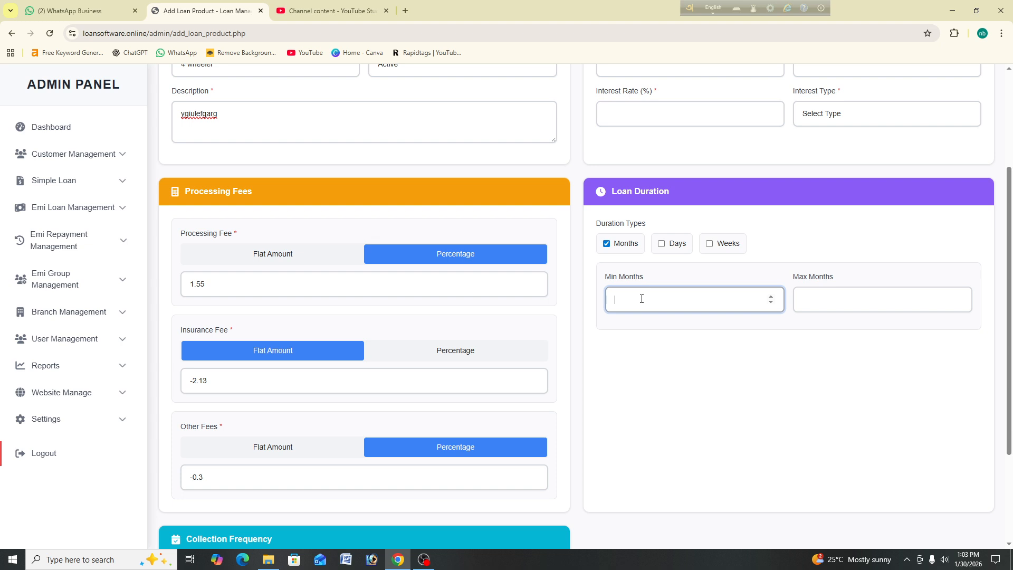
{"action": "type", "text": "-2"}
{"action": "key", "text": "Down"}
{"action": "key", "text": "Down"}
Step: Raise Max Months to 90 and click outside so the fields validate
{"action": "left_click", "coordinate": [839, 302]}
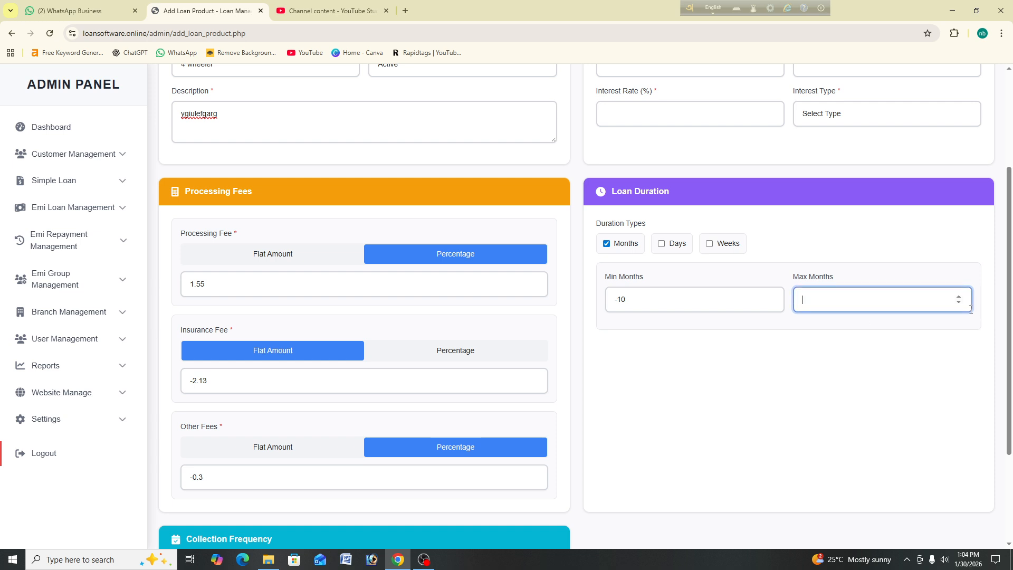
{"action": "type", "text": "23"}
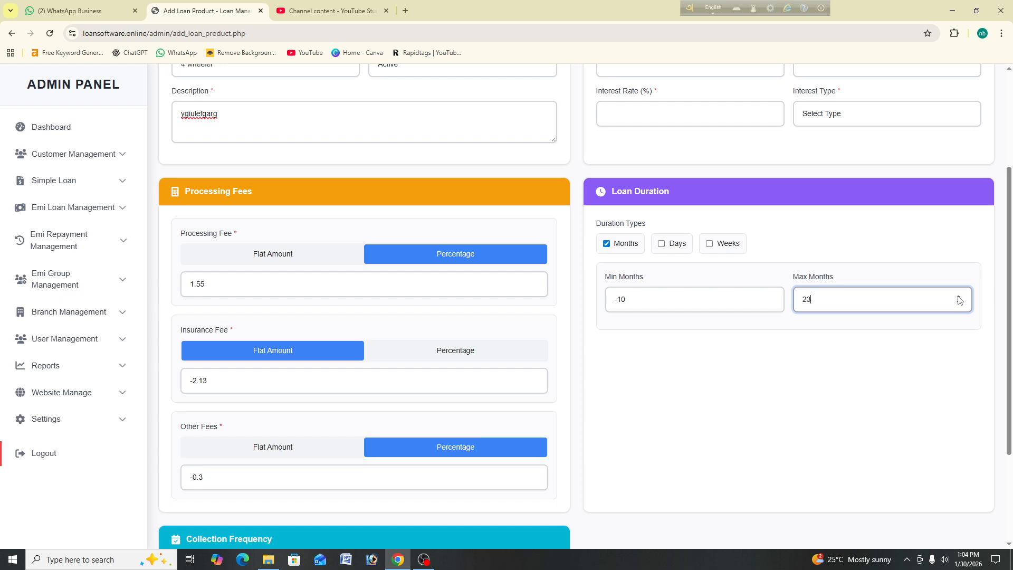
{"action": "left_click", "coordinate": [960, 297]}
{"action": "double_click", "coordinate": [960, 296]}
{"action": "left_click", "coordinate": [960, 296]}
{"action": "left_click", "coordinate": [960, 297]}
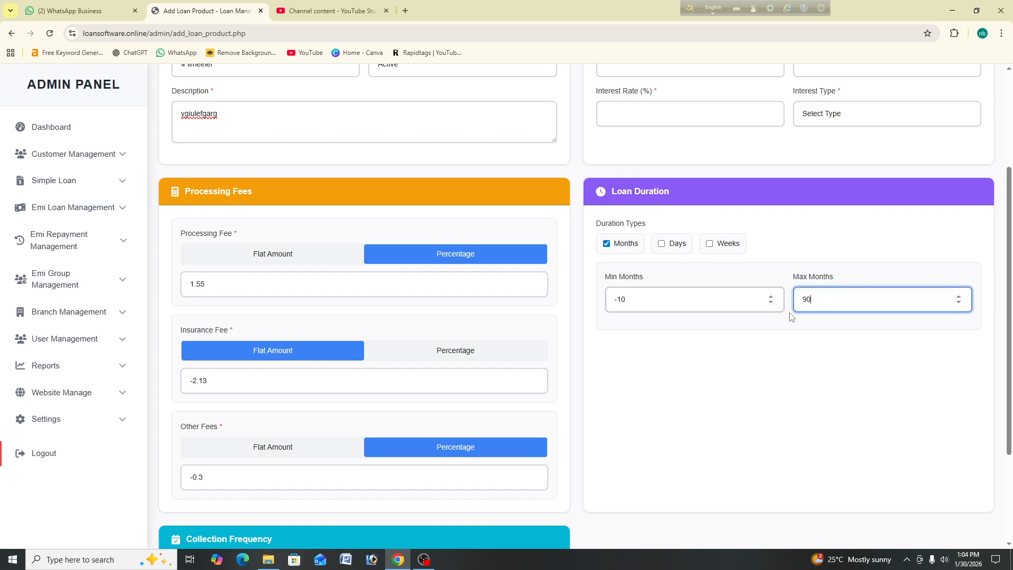
{"action": "scroll", "coordinate": [719, 292], "scroll_direction": "down", "scroll_amount": 3}
{"action": "left_click", "coordinate": [591, 534]}
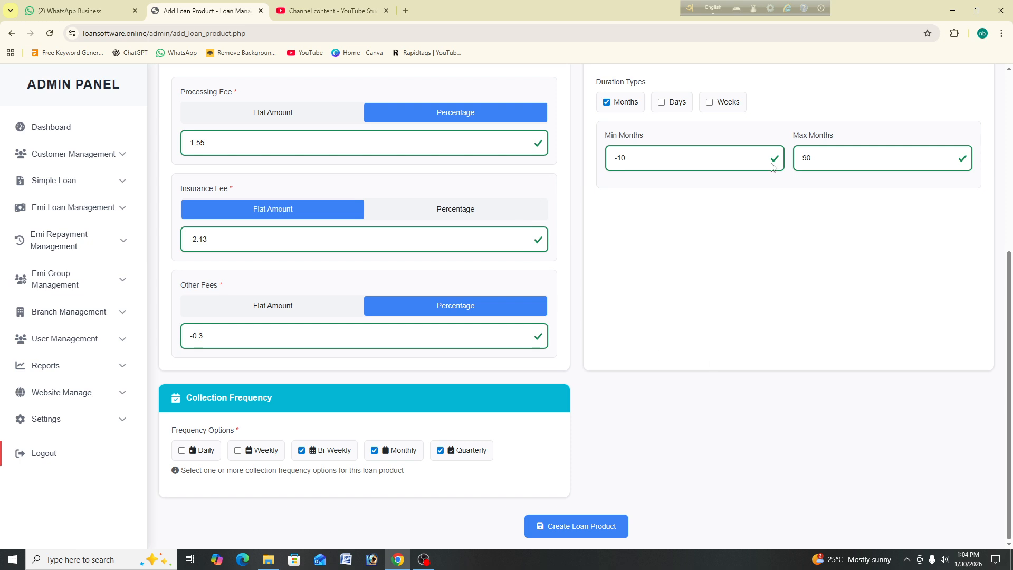
{"action": "scroll", "coordinate": [686, 393], "scroll_direction": "up", "scroll_amount": 6}
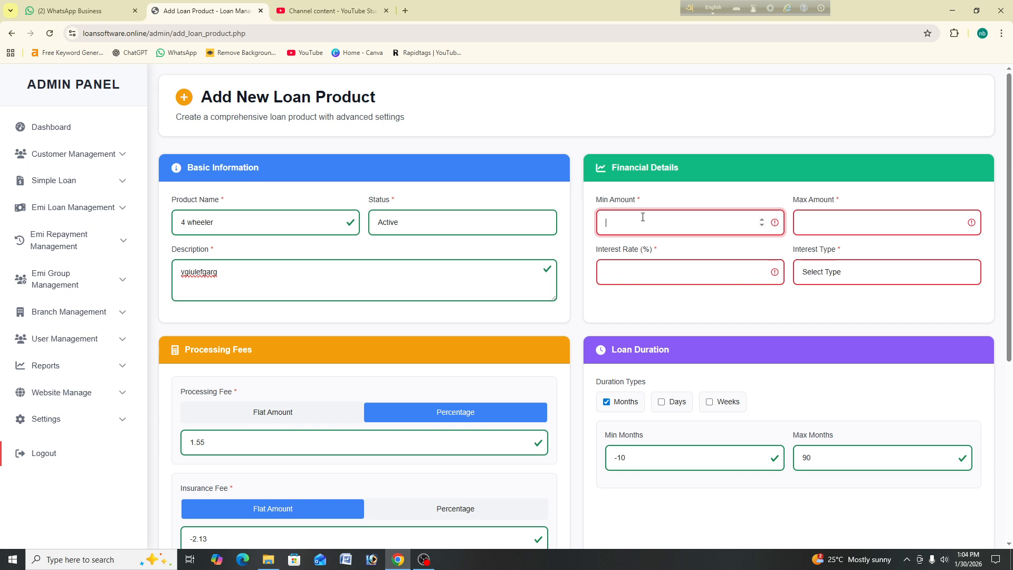
Step: Enter Min Amount 200000 and Max Amount 3000000 for the 4 wheeler product
{"action": "type", "text": "-0.01"}
{"action": "left_click_drag", "start_coordinate": [643, 217], "coordinate": [596, 228]}
{"action": "key", "text": "BackSpace"}
{"action": "type", "text": "2000"}
{"action": "type", "text": "00"}
{"action": "left_click", "coordinate": [840, 228]}
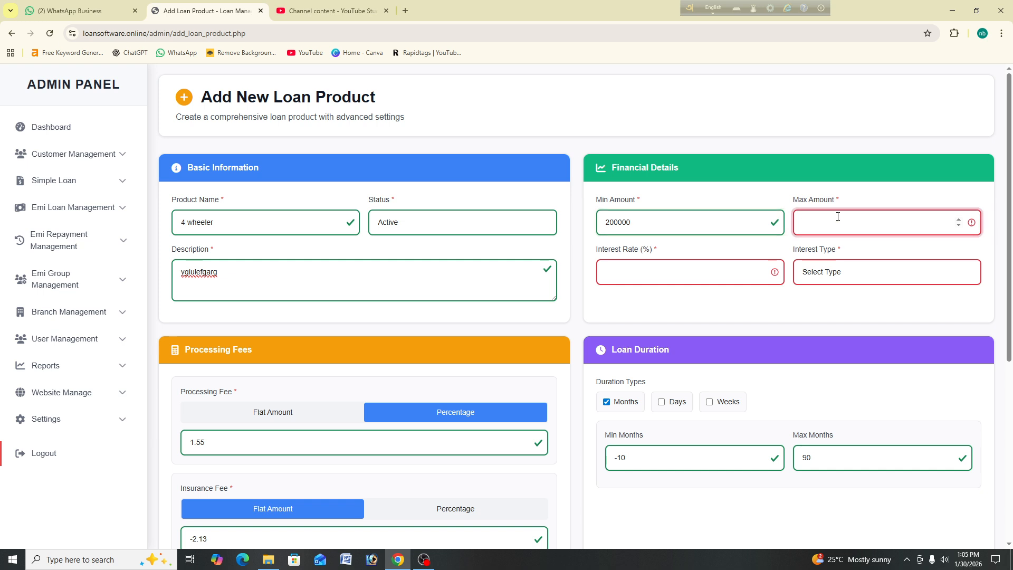
{"action": "type", "text": "3000000"}
{"action": "key", "text": "BackSpace"}
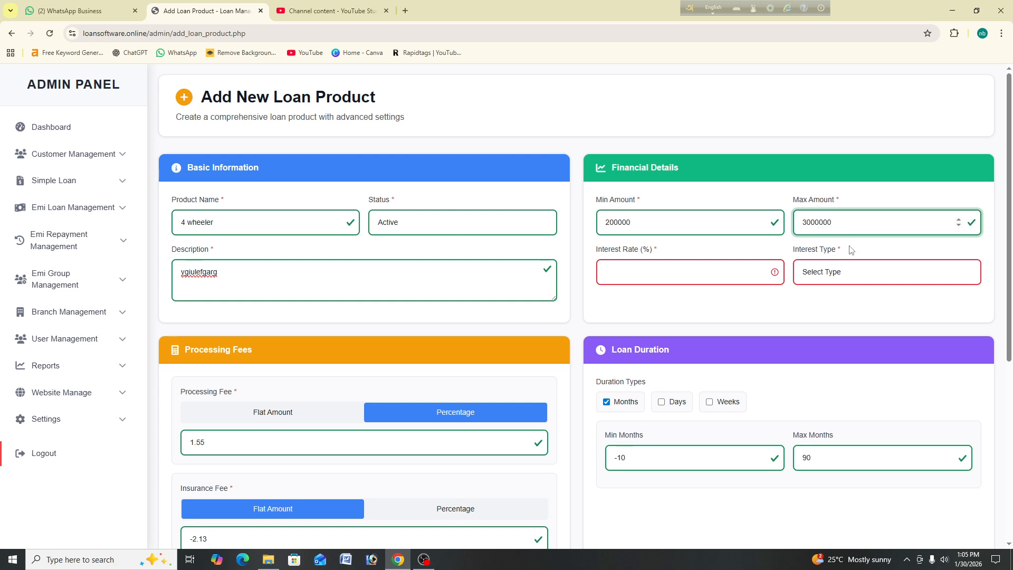
Step: Set the interest rate to 15 and the interest type to Flat Rate
{"action": "left_click", "coordinate": [730, 274]}
{"action": "left_click", "coordinate": [691, 268]}
{"action": "left_click", "coordinate": [689, 267]}
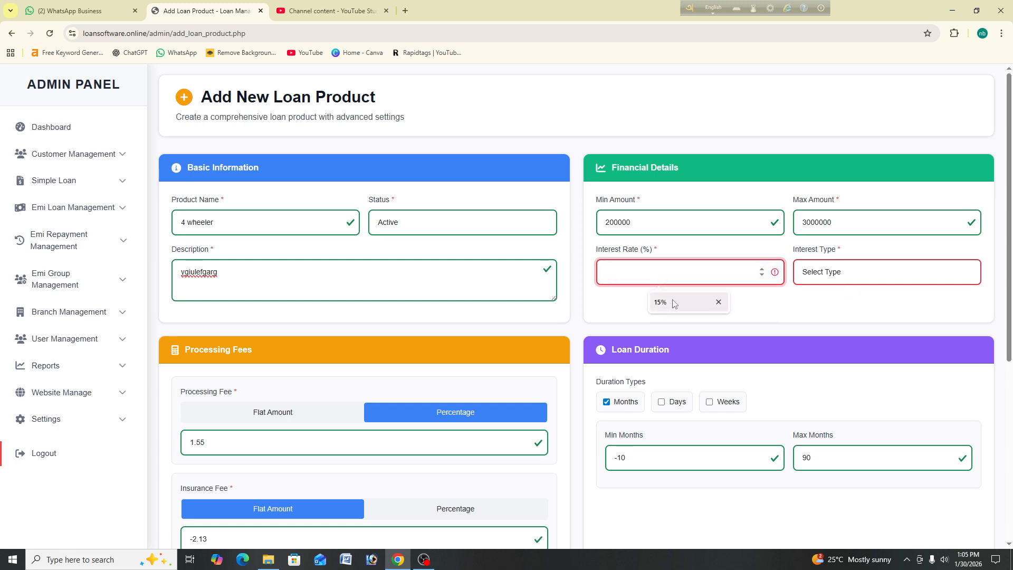
{"action": "left_click", "coordinate": [694, 269]}
{"action": "left_click", "coordinate": [697, 272]}
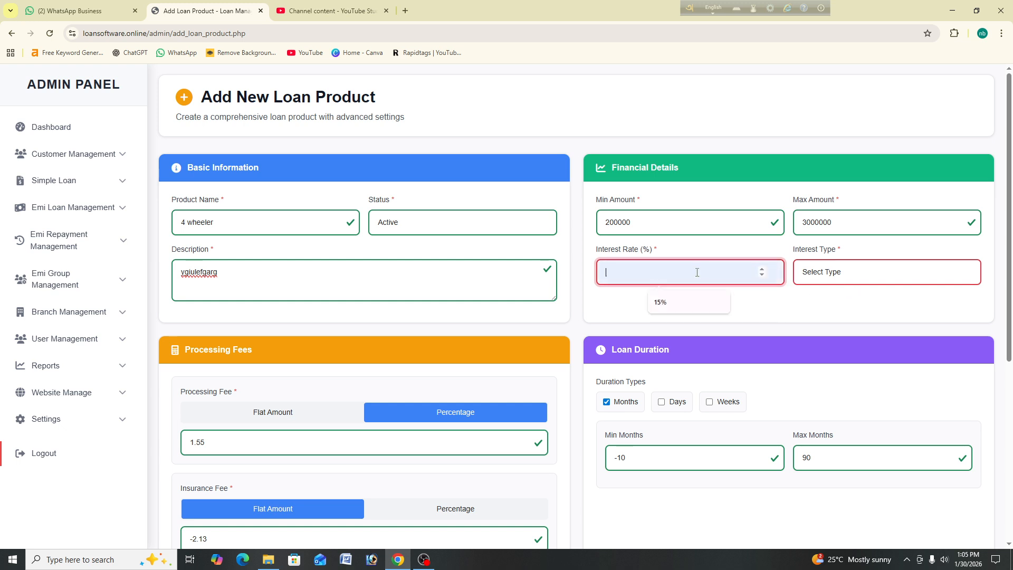
{"action": "type", "text": "15"}
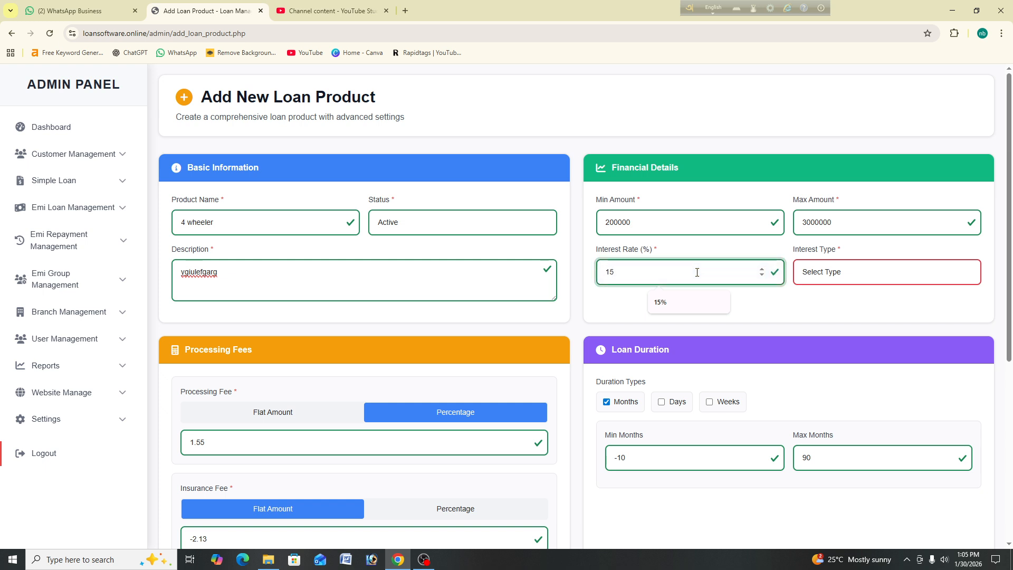
{"action": "left_click", "coordinate": [841, 281]}
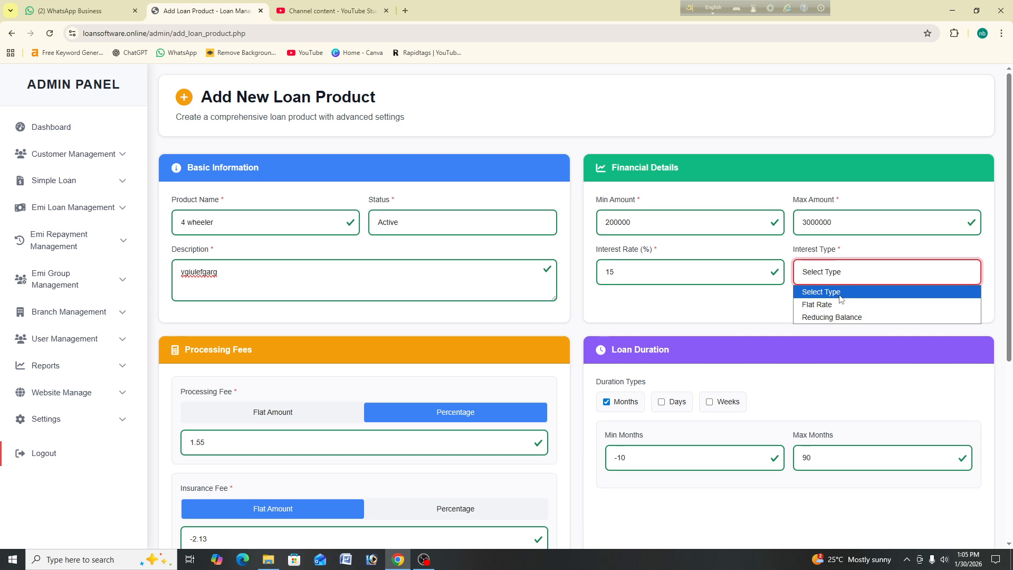
{"action": "left_click", "coordinate": [840, 305]}
{"action": "scroll", "coordinate": [719, 296], "scroll_direction": "down", "scroll_amount": 5}
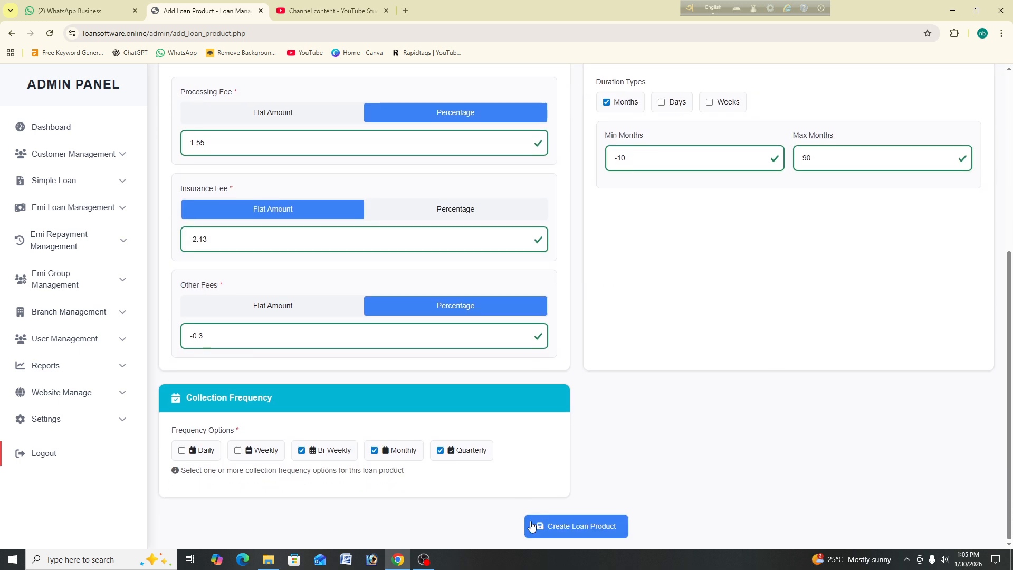
Step: Save the 4 wheeler loan product and open its Edit Loan Product page to check the stored values
{"action": "left_click", "coordinate": [595, 528]}
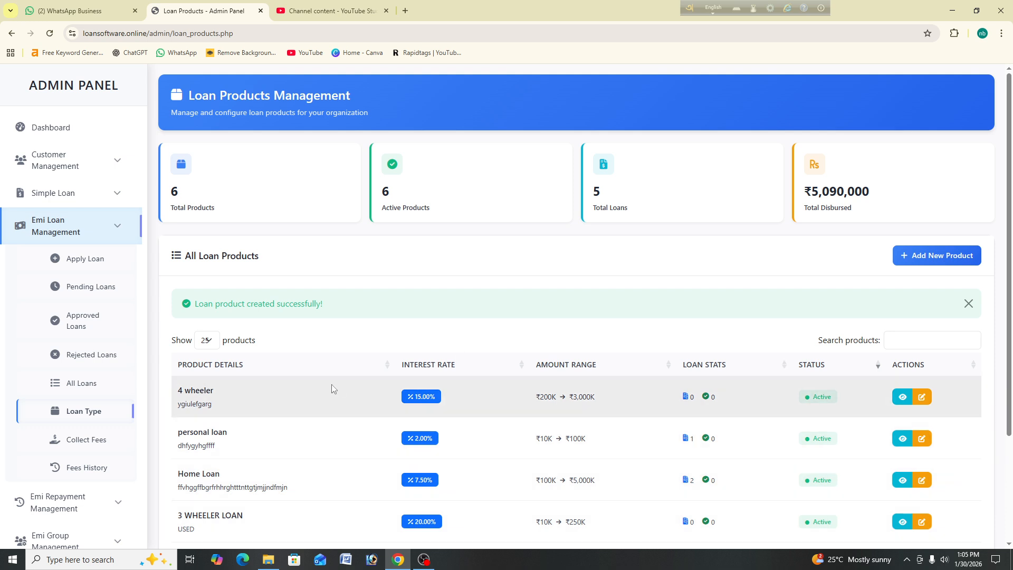
{"action": "left_click_drag", "start_coordinate": [178, 391], "coordinate": [294, 375]}
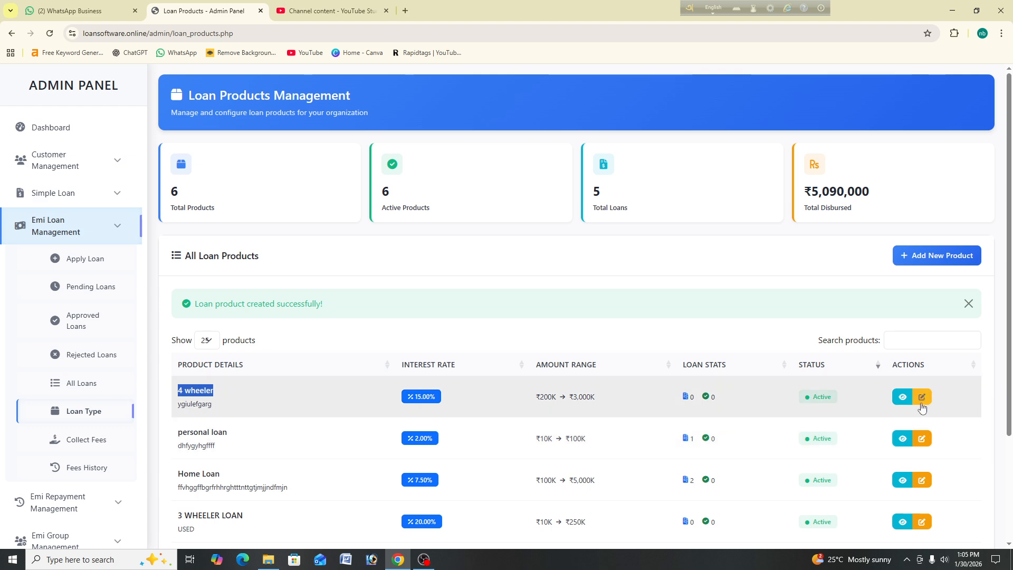
{"action": "left_click", "coordinate": [922, 407]}
{"action": "scroll", "coordinate": [925, 301], "scroll_direction": "down", "scroll_amount": 3}
{"action": "scroll", "coordinate": [925, 301], "scroll_direction": "up", "scroll_amount": 3}
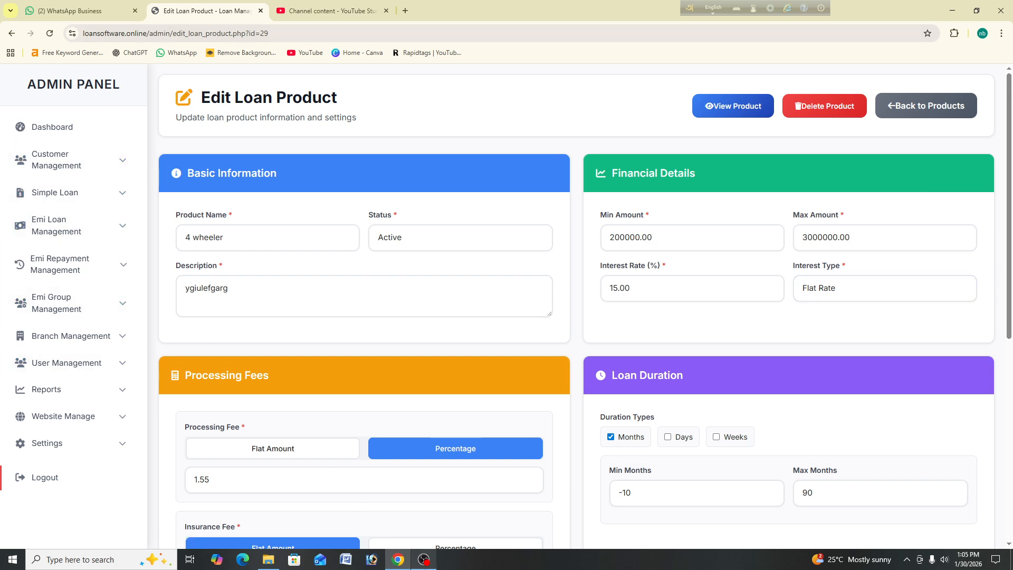
{"action": "left_click", "coordinate": [424, 559]}
{"action": "left_click", "coordinate": [782, 99]}
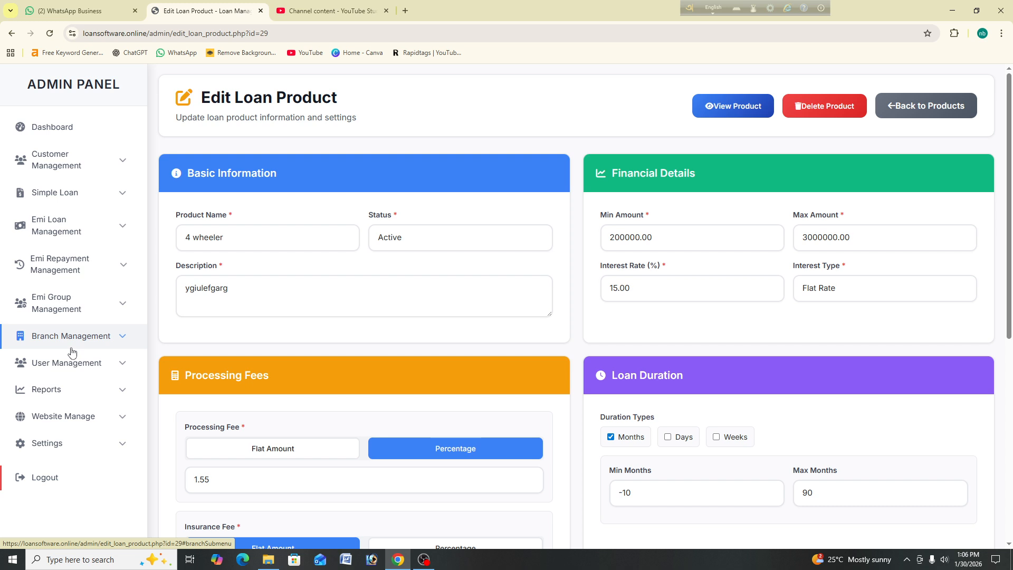
Step: Start a new EMI group with a group name, branch barrackpore and the leader's name
{"action": "left_click", "coordinate": [61, 310]}
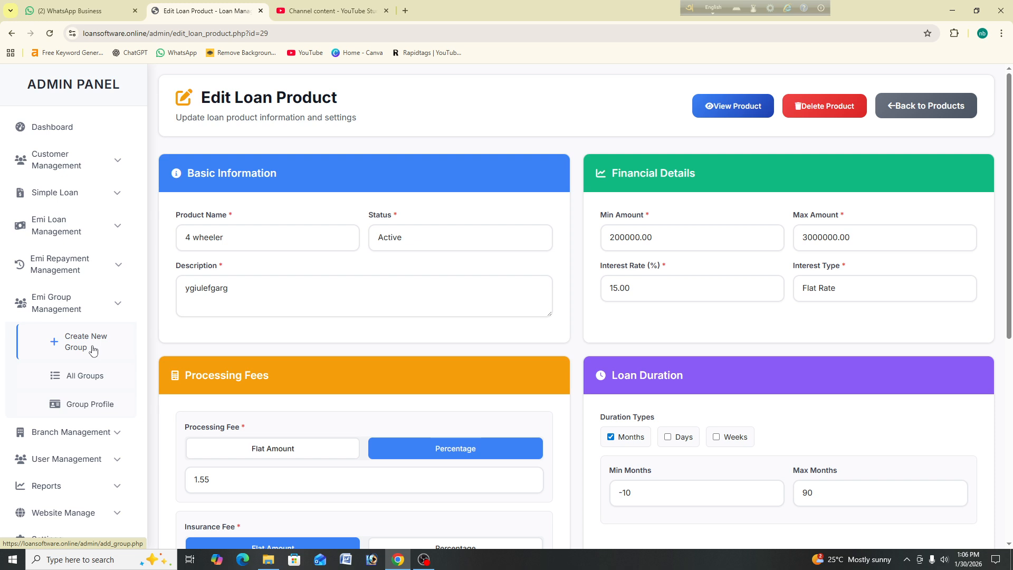
{"action": "left_click", "coordinate": [93, 349]}
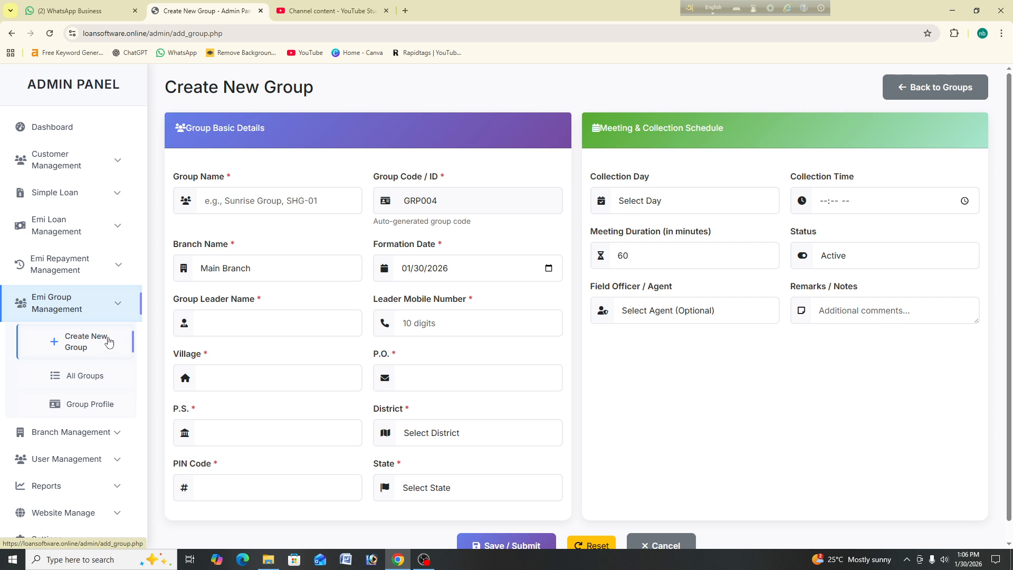
{"action": "left_click", "coordinate": [242, 195]}
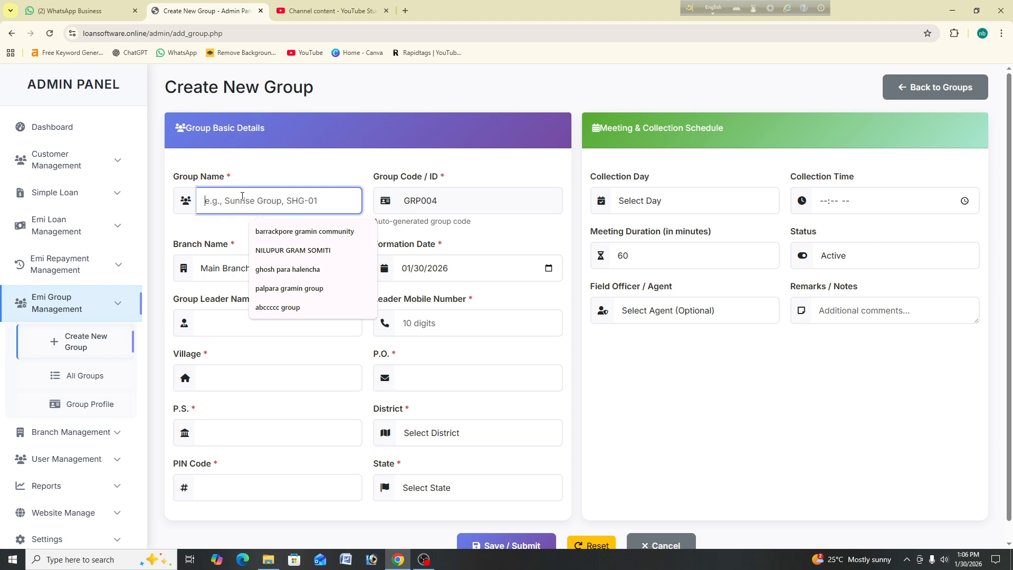
{"action": "type", "text": "zzzzzzzzzzzz"}
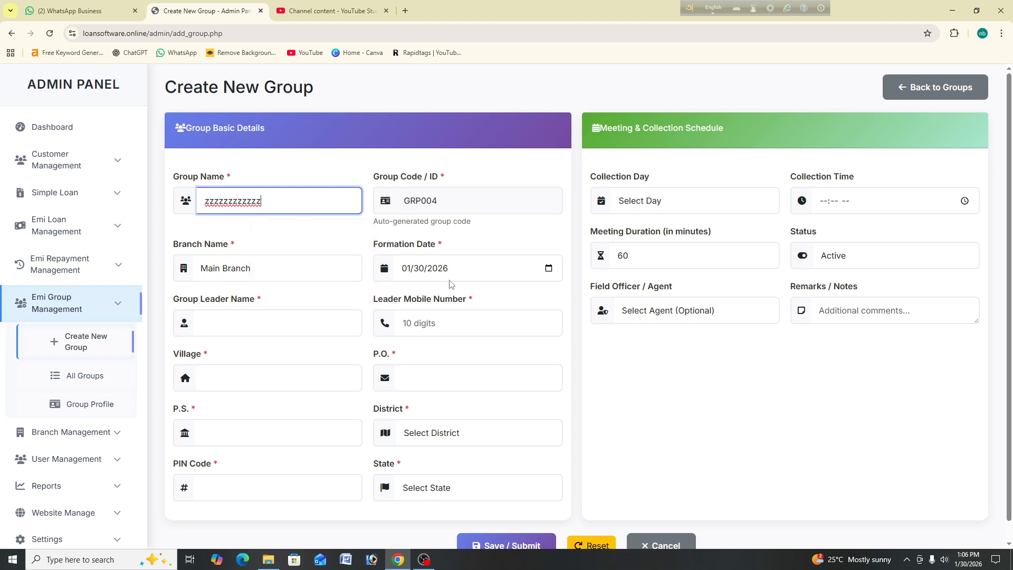
{"action": "left_click", "coordinate": [239, 323]}
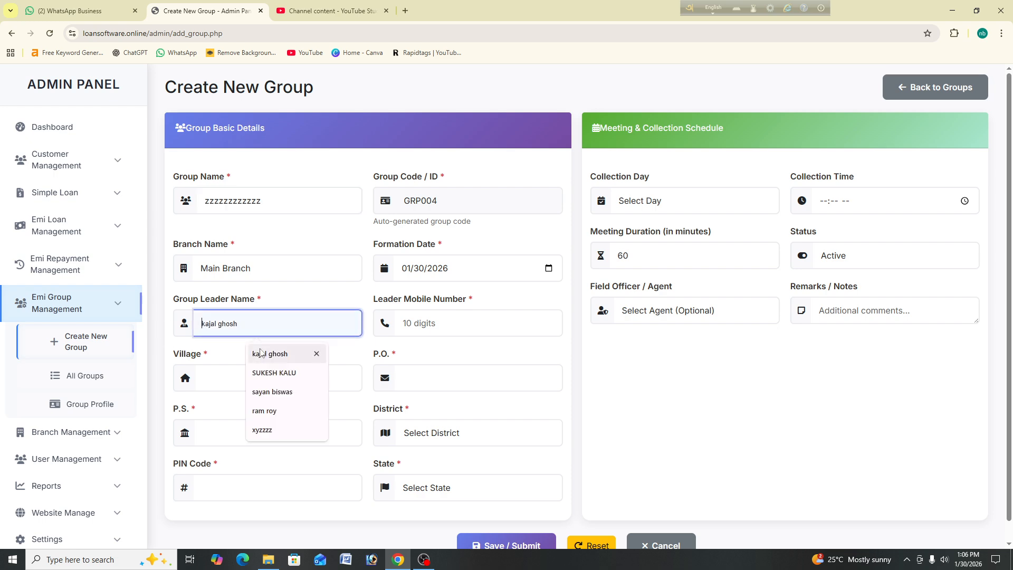
{"action": "left_click", "coordinate": [246, 268]}
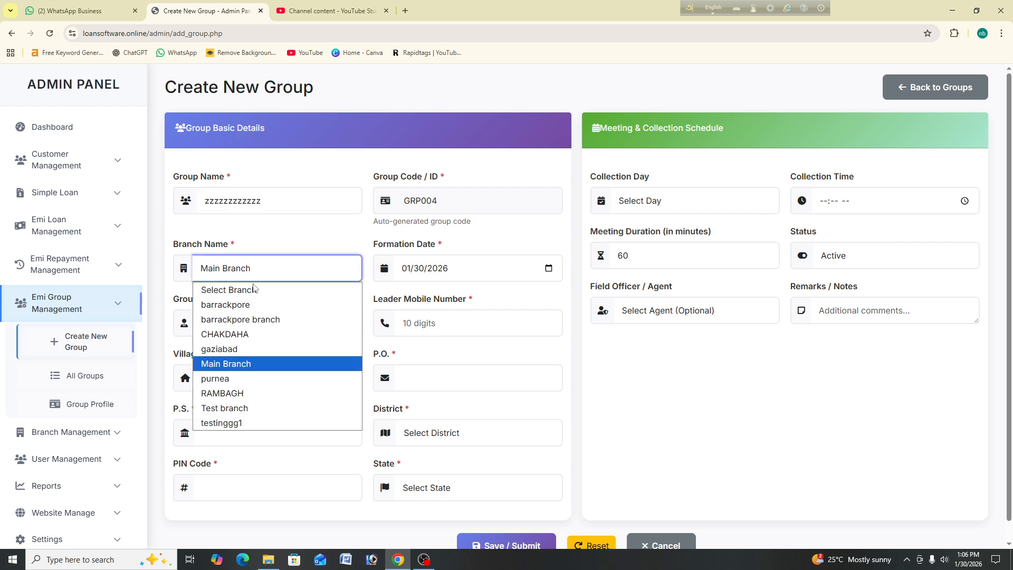
{"action": "left_click", "coordinate": [287, 305]}
{"action": "left_click", "coordinate": [252, 324]}
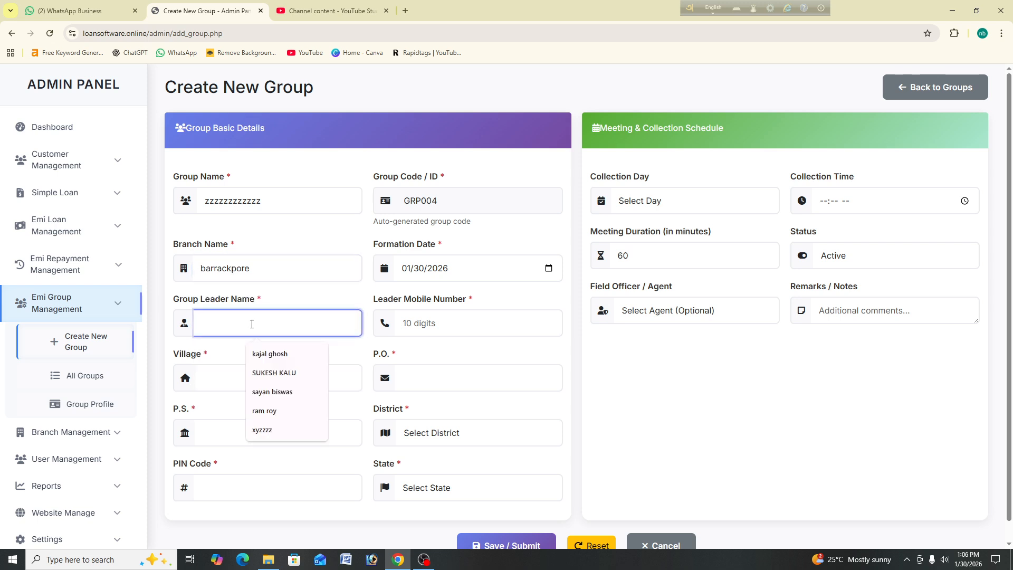
{"action": "type", "text": "zzzzzzzzz"}
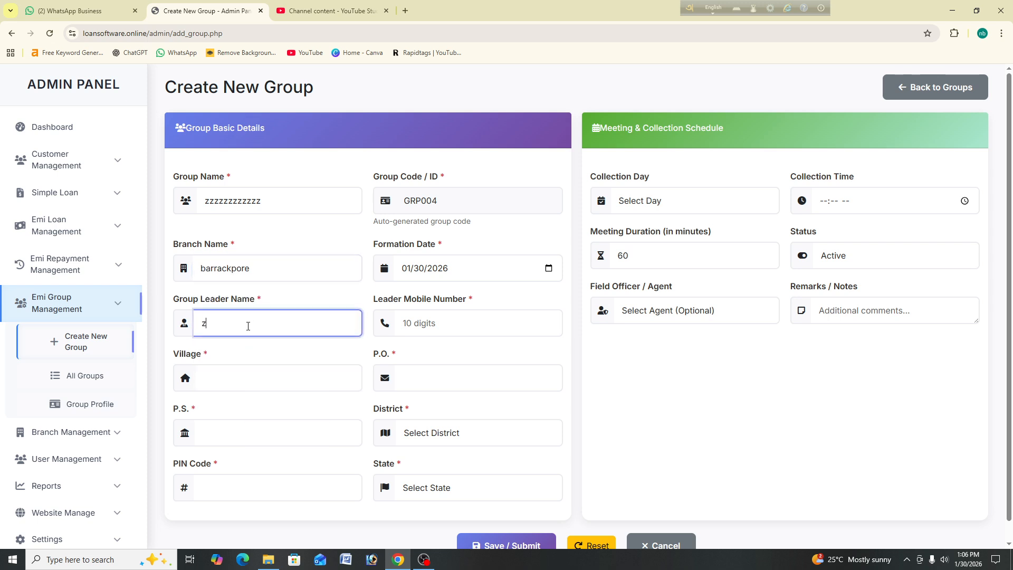
Step: Enter the group leader's mobile number
{"action": "left_click", "coordinate": [401, 324]}
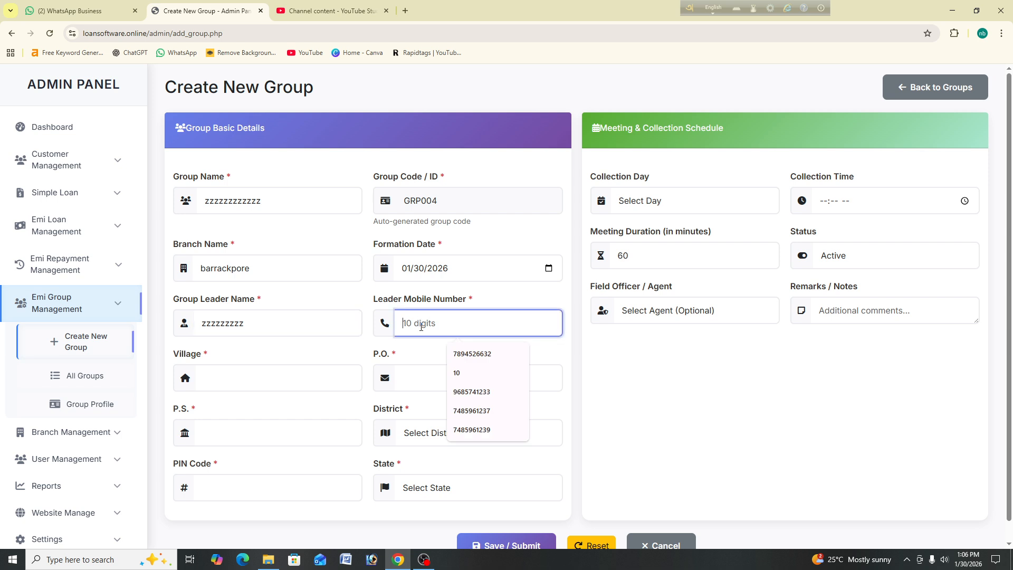
{"action": "key", "text": "Up"}
{"action": "key", "text": "Up"}
{"action": "key", "text": "Down"}
{"action": "key", "text": "Up"}
{"action": "key", "text": "Up"}
{"action": "key", "text": "Up"}
{"action": "key", "text": "Up"}
{"action": "key", "text": "Up"}
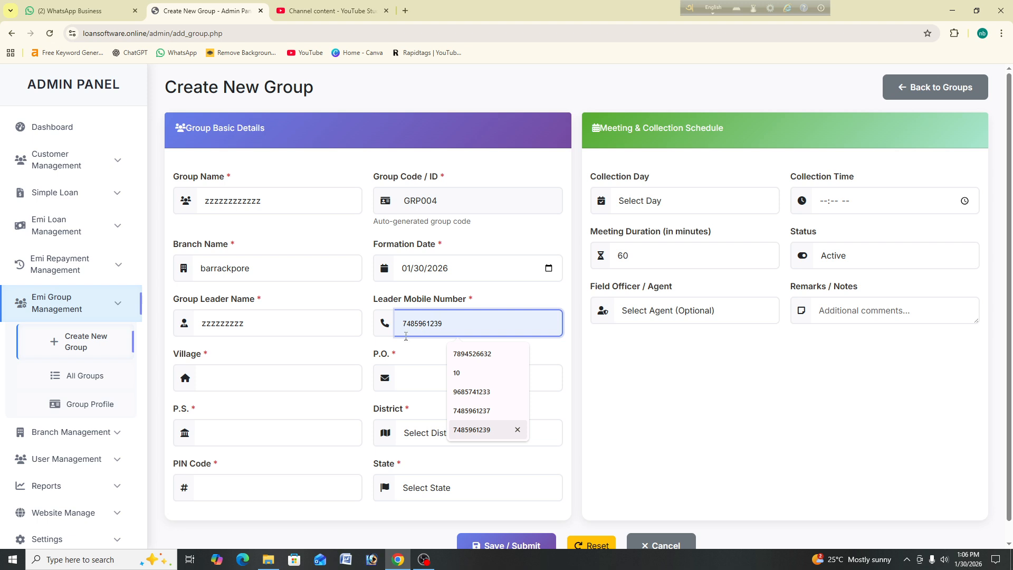
{"action": "left_click", "coordinate": [420, 384]}
{"action": "left_click", "coordinate": [444, 322]}
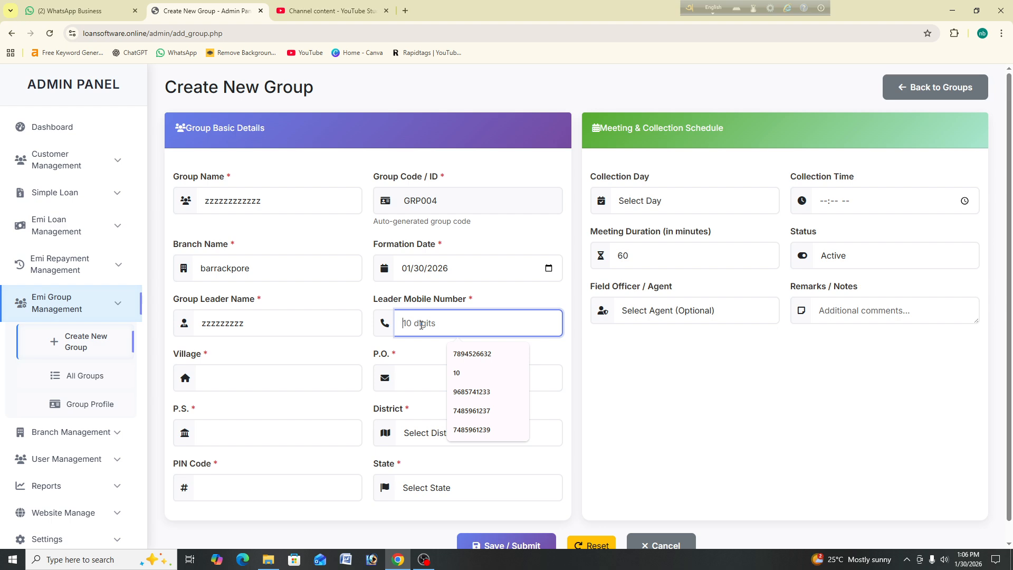
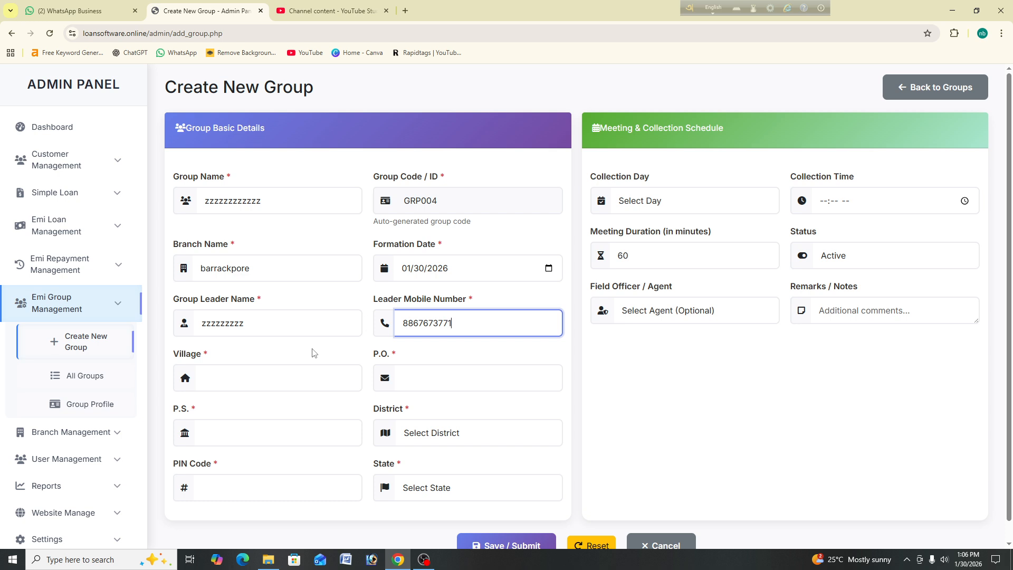
{"action": "left_click", "coordinate": [262, 375]}
Step: Fill in the group's Village, P.O. and P.S. fields
{"action": "type", "text": "655"}
{"action": "key", "text": "BackSpace"}
{"action": "key", "text": "BackSpace"}
{"action": "key", "text": "BackSpace"}
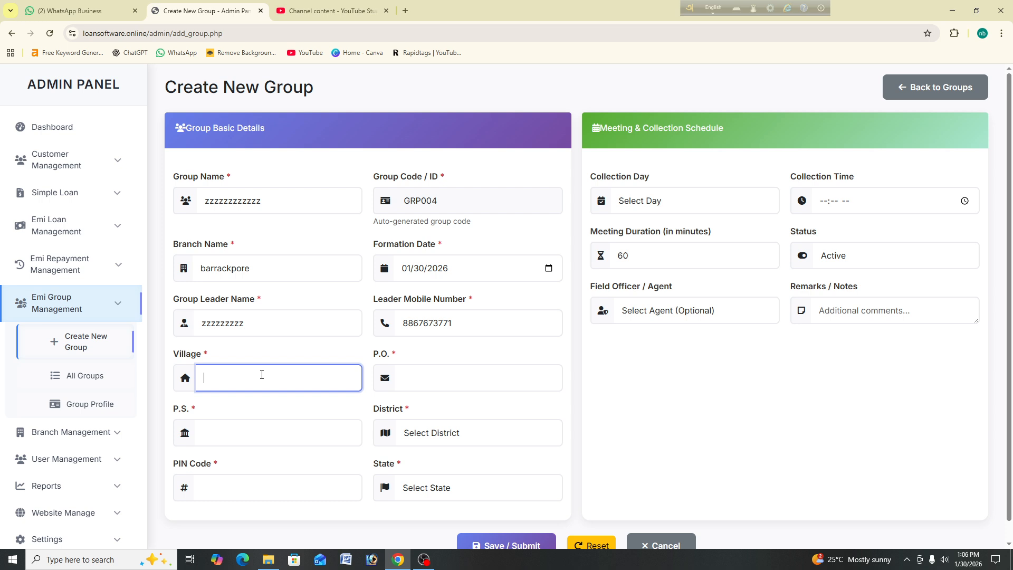
{"action": "type", "text": "zzzzzzzz"}
{"action": "left_click", "coordinate": [408, 380]}
{"action": "type", "text": "zzzzzzzzzzz"}
{"action": "left_click", "coordinate": [262, 431]}
{"action": "type", "text": "zzzzzzzzz"}
Step: Choose state Bihar and district Bhagalpur, and enter PIN code 122548
{"action": "left_click", "coordinate": [433, 432]}
{"action": "left_click", "coordinate": [444, 491]}
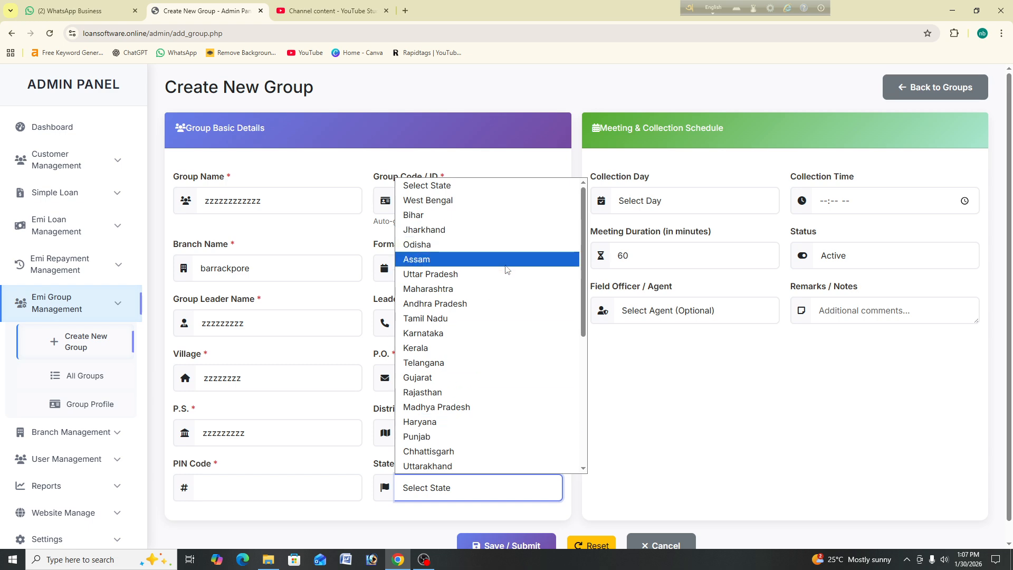
{"action": "left_click", "coordinate": [513, 216]}
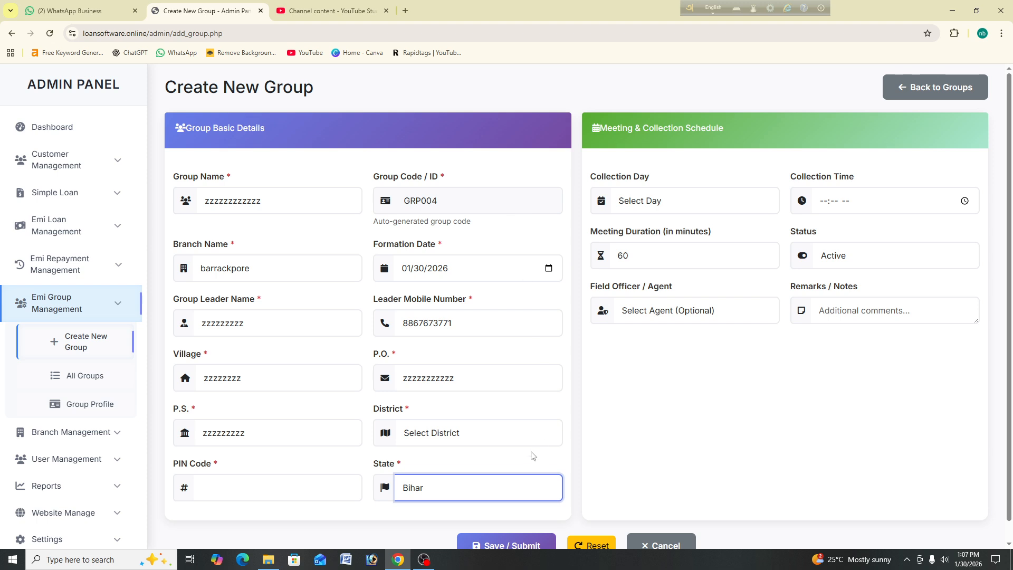
{"action": "left_click", "coordinate": [481, 437]}
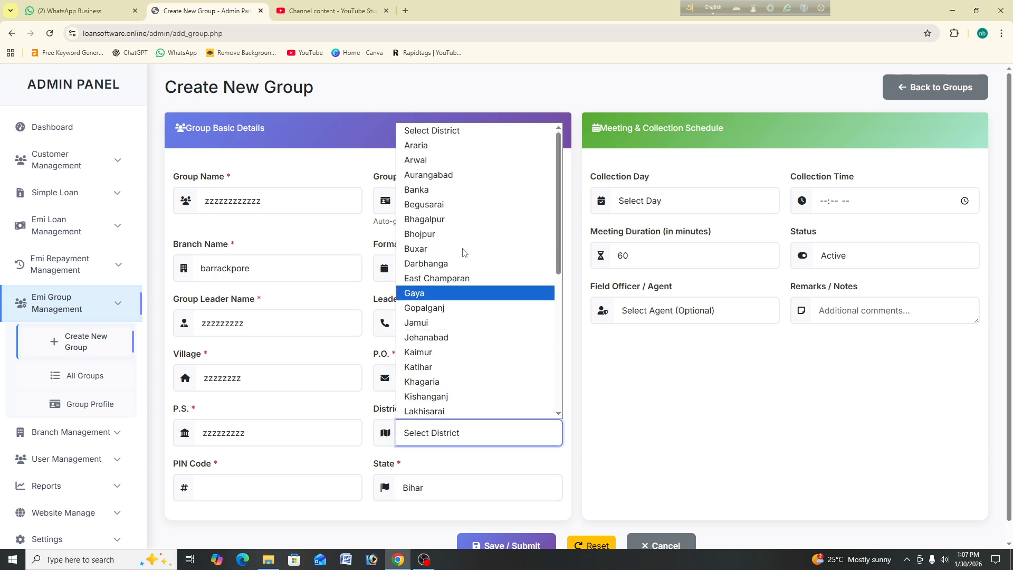
{"action": "left_click", "coordinate": [446, 218]}
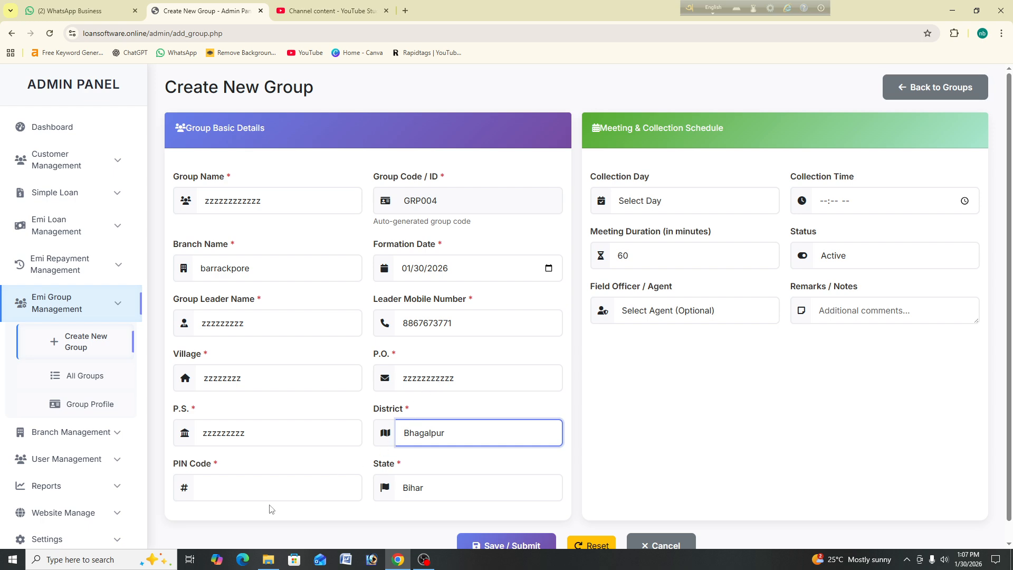
{"action": "left_click", "coordinate": [271, 493]}
{"action": "type", "text": "122548"}
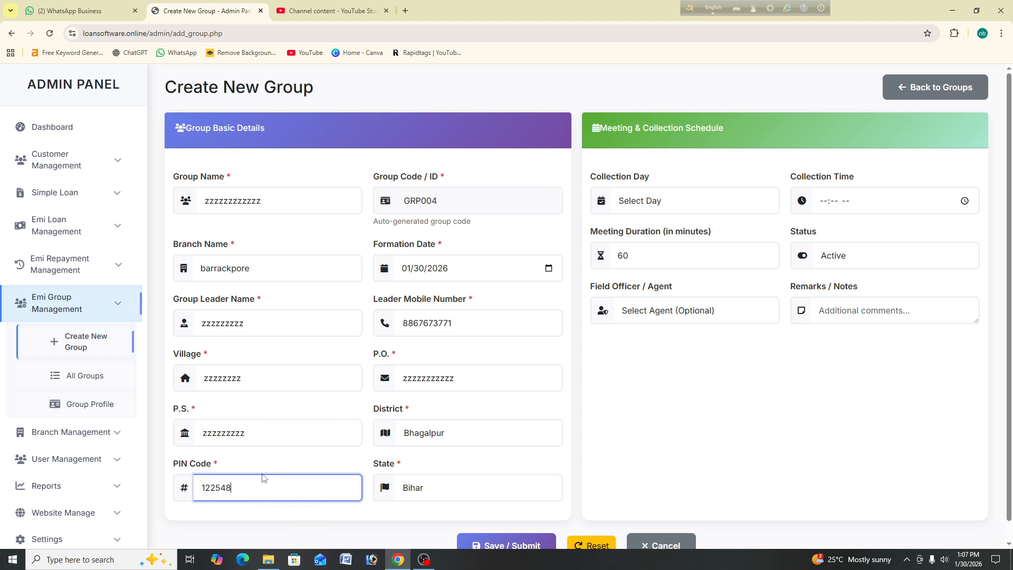
{"action": "left_click", "coordinate": [693, 203]}
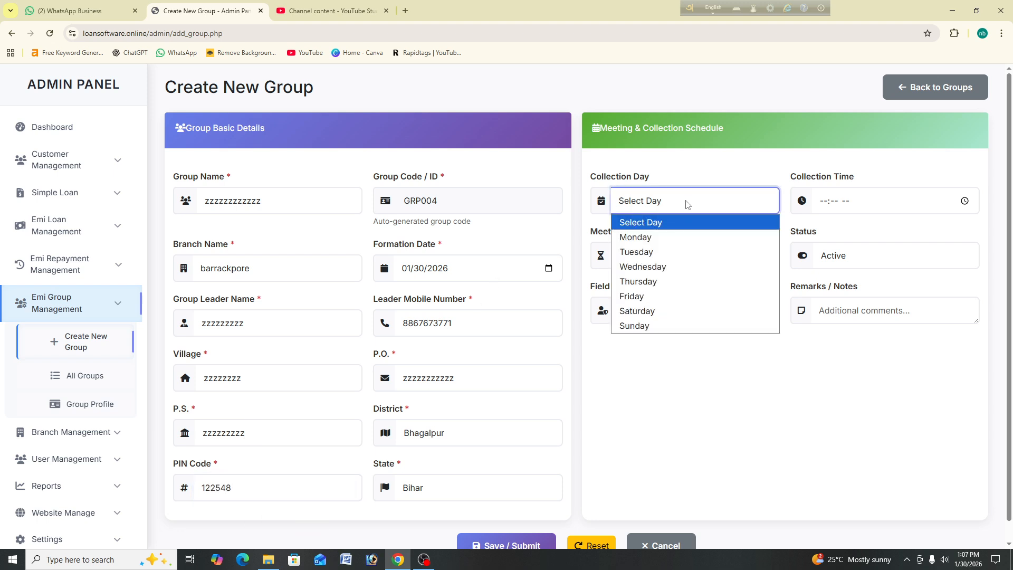
Step: Set Monday collections at 11:00 AM, add the remark 'teeuyjjtj', and submit group GRP004
{"action": "left_click", "coordinate": [685, 238]}
{"action": "left_click", "coordinate": [839, 198]}
{"action": "type", "text": "11:00"}
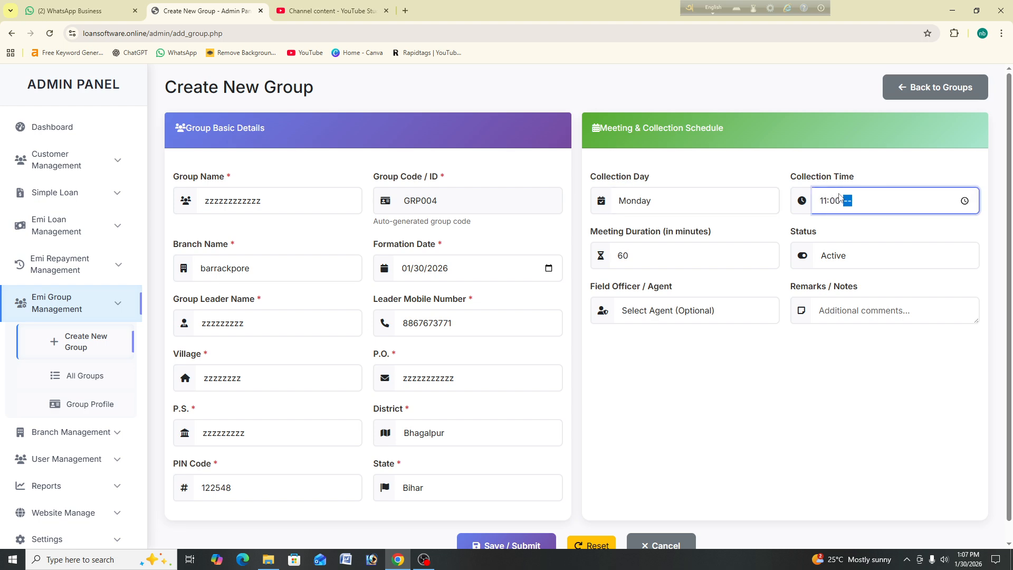
{"action": "type", "text": "a"}
{"action": "left_click", "coordinate": [675, 248]}
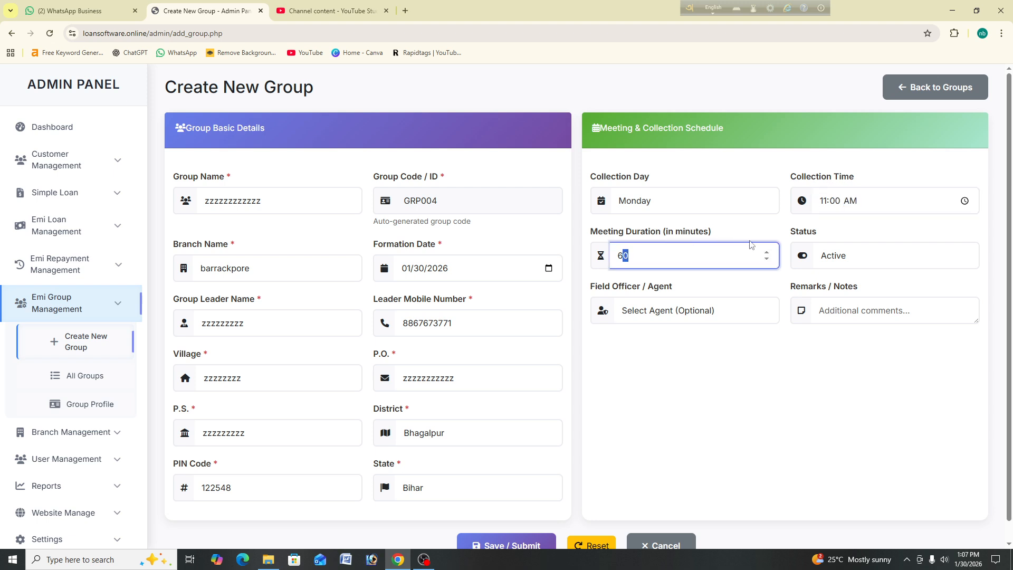
{"action": "left_click", "coordinate": [861, 257]}
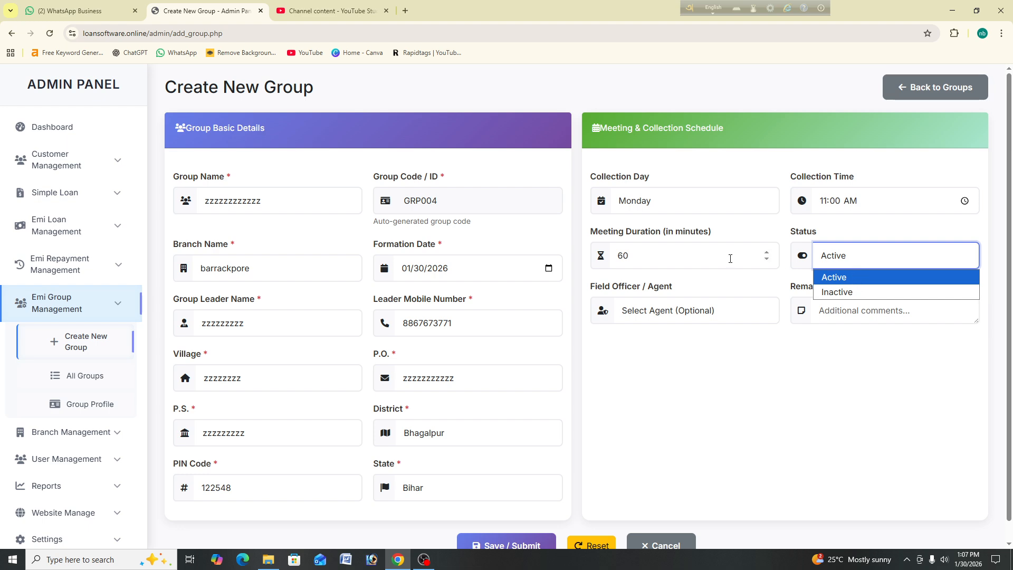
{"action": "scroll", "coordinate": [776, 264], "scroll_direction": "down", "scroll_amount": 1}
{"action": "left_click", "coordinate": [702, 310]}
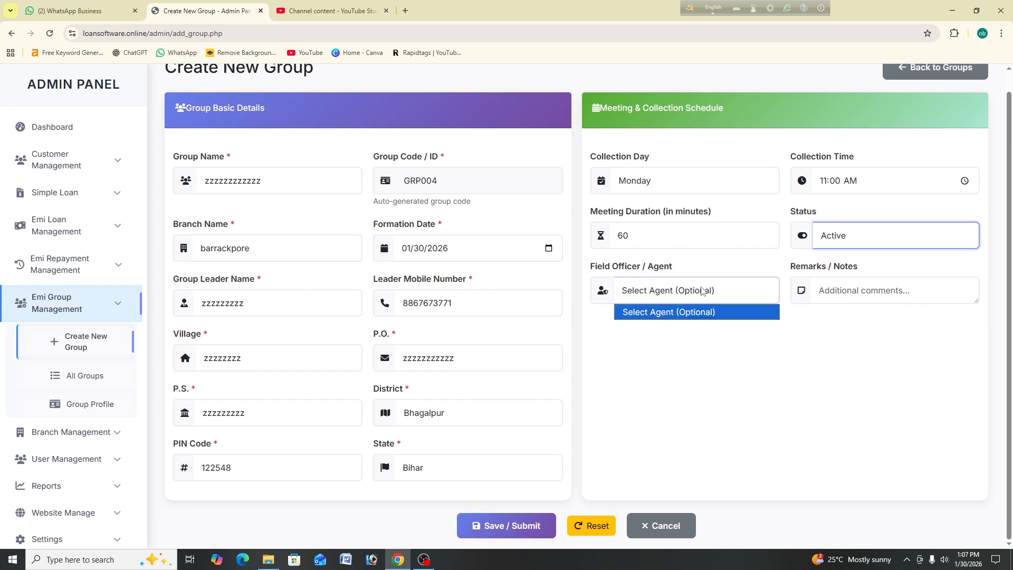
{"action": "left_click", "coordinate": [863, 290]}
{"action": "type", "text": "tee"}
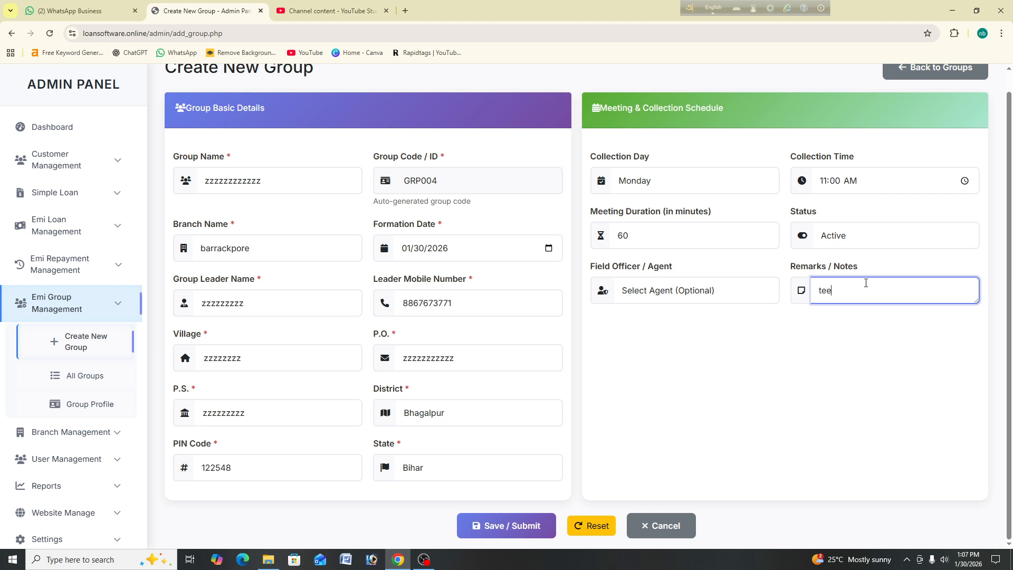
{"action": "type", "text": "uyjjtj"}
{"action": "left_click", "coordinate": [497, 526]}
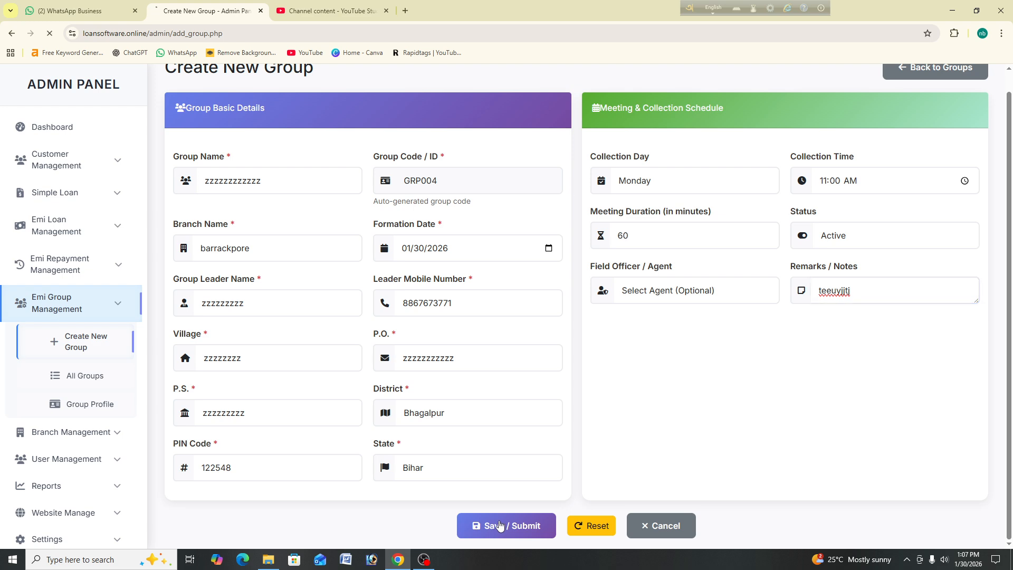
Step: Check the group-created message and view GRP004's details from the All Groups list
{"action": "left_click_drag", "start_coordinate": [306, 130], "coordinate": [194, 124]}
{"action": "double_click", "coordinate": [248, 214]}
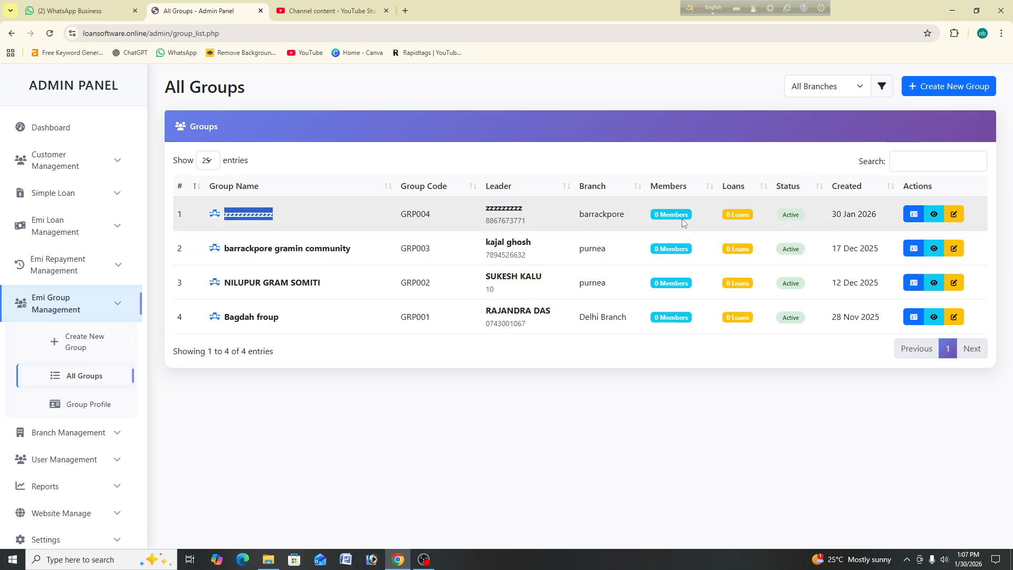
{"action": "left_click", "coordinate": [935, 214]}
{"action": "scroll", "coordinate": [650, 227], "scroll_direction": "down", "scroll_amount": 6}
{"action": "scroll", "coordinate": [656, 220], "scroll_direction": "up", "scroll_amount": 5}
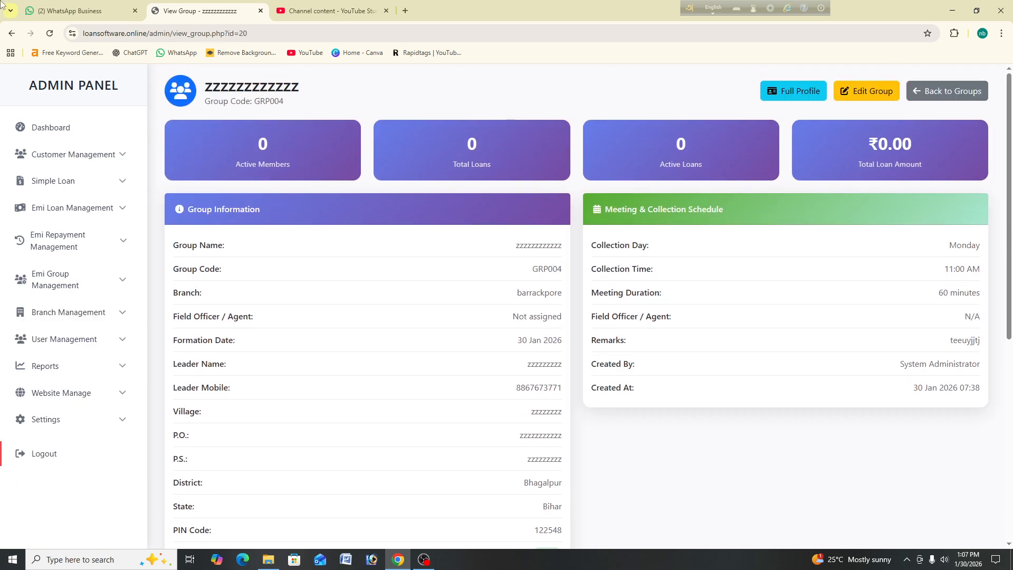
{"action": "left_click", "coordinate": [11, 33]}
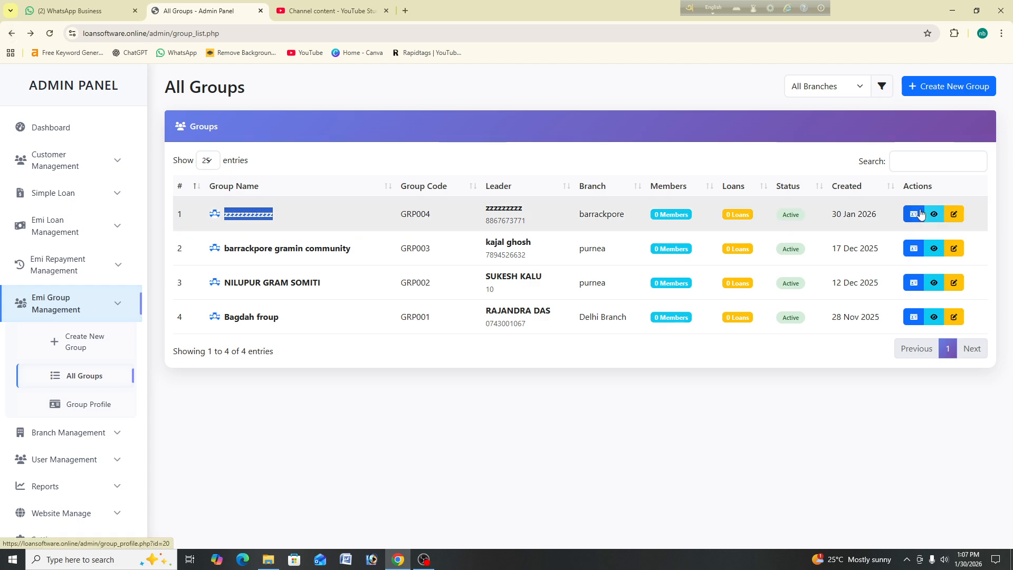
Step: Review GRP004's full profile and its Edit Group page, returning to All Groups each time
{"action": "left_click", "coordinate": [918, 215]}
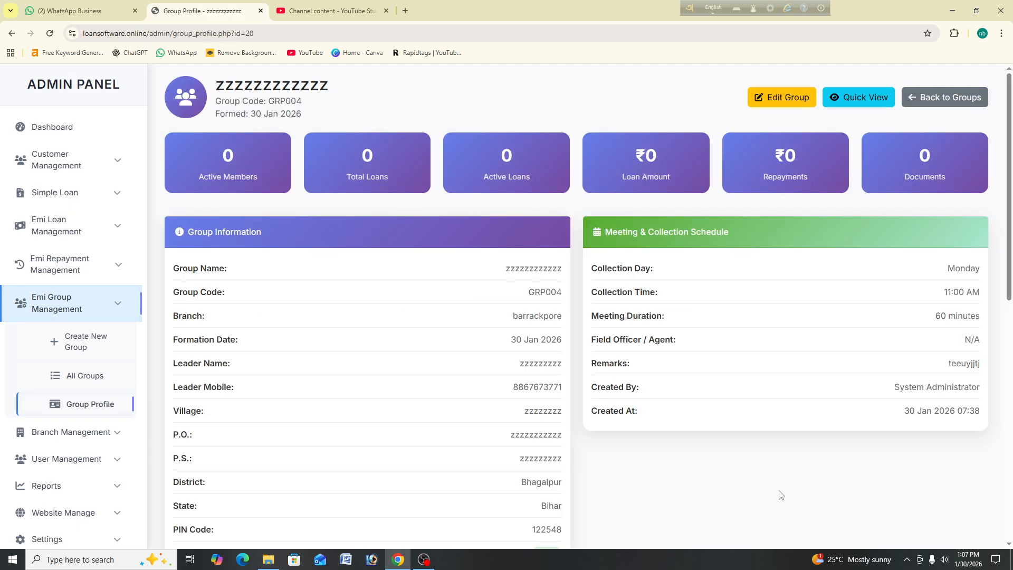
{"action": "scroll", "coordinate": [579, 290], "scroll_direction": "down", "scroll_amount": 2}
{"action": "scroll", "coordinate": [539, 246], "scroll_direction": "down", "scroll_amount": 8}
{"action": "scroll", "coordinate": [540, 247], "scroll_direction": "up", "scroll_amount": 10}
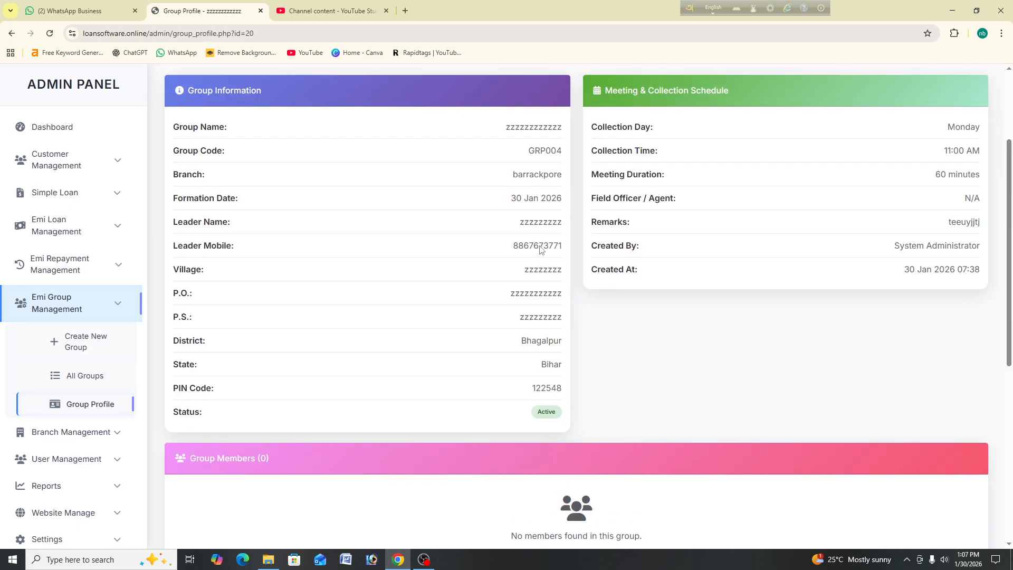
{"action": "scroll", "coordinate": [540, 248], "scroll_direction": "down", "scroll_amount": 8}
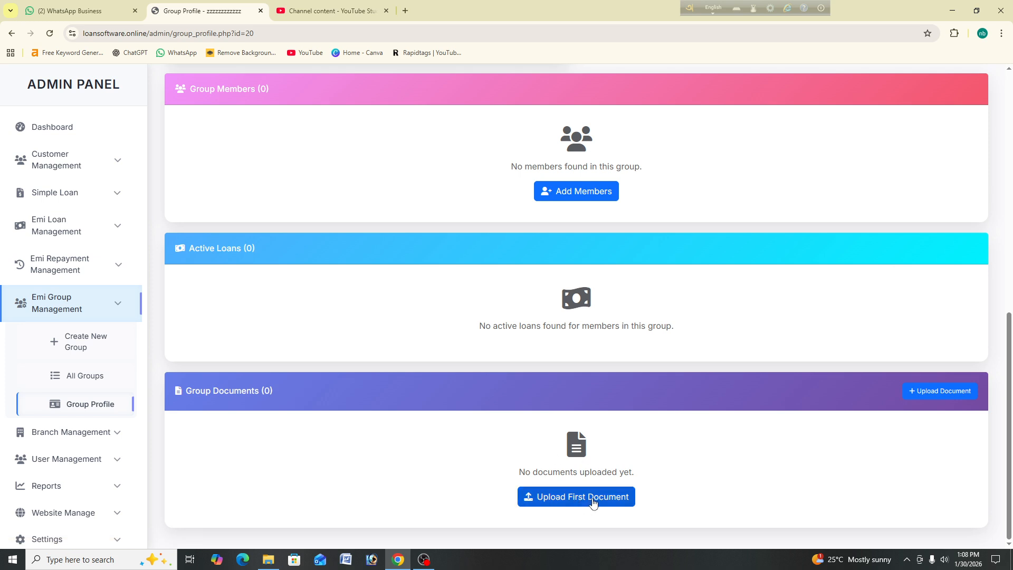
{"action": "left_click", "coordinate": [11, 33]}
{"action": "left_click", "coordinate": [954, 214]}
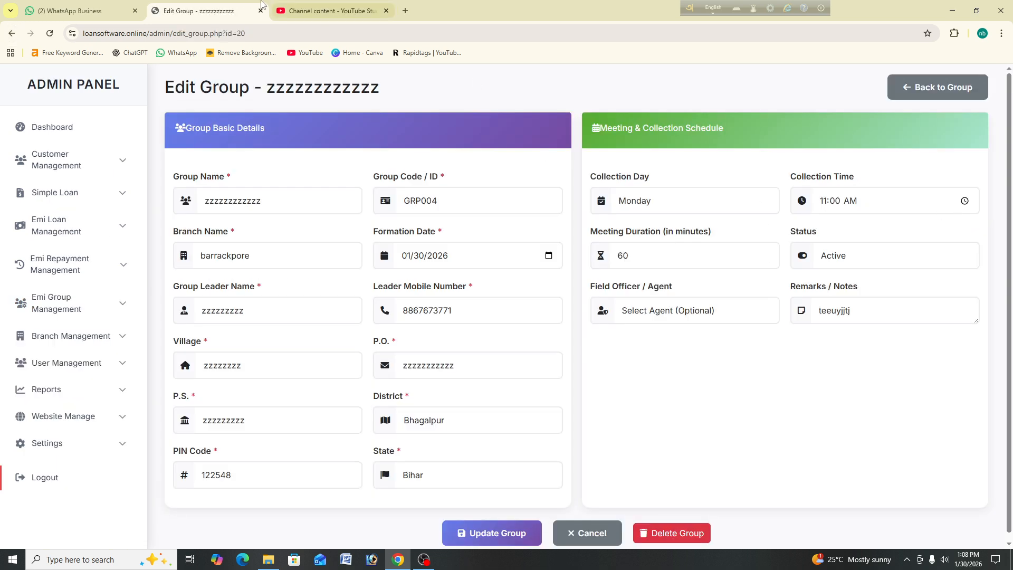
{"action": "left_click", "coordinate": [12, 33]}
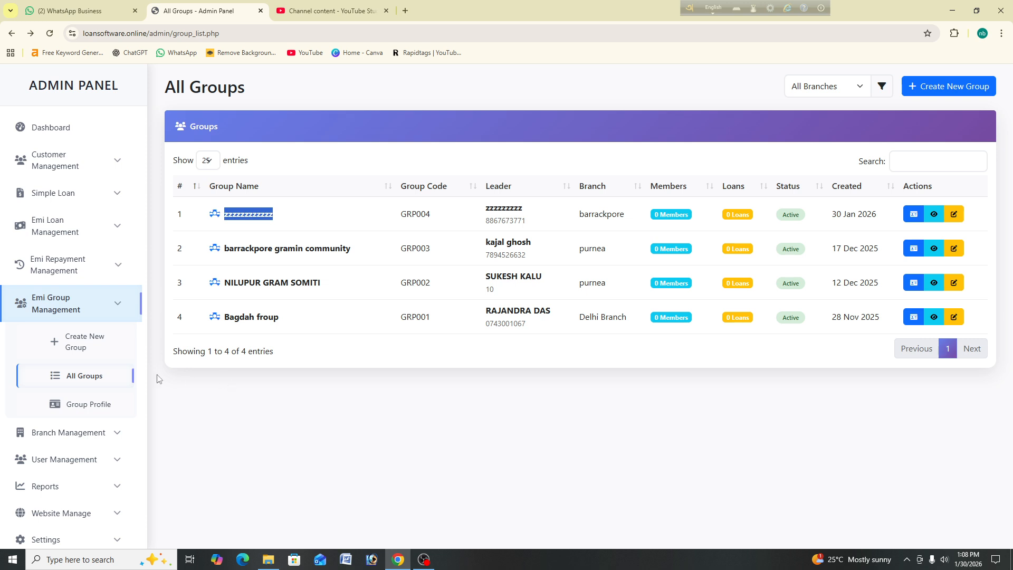
Step: Reload All Groups, show 100 entries per page, and bring OBS Studio to the front
{"action": "left_click", "coordinate": [99, 409]}
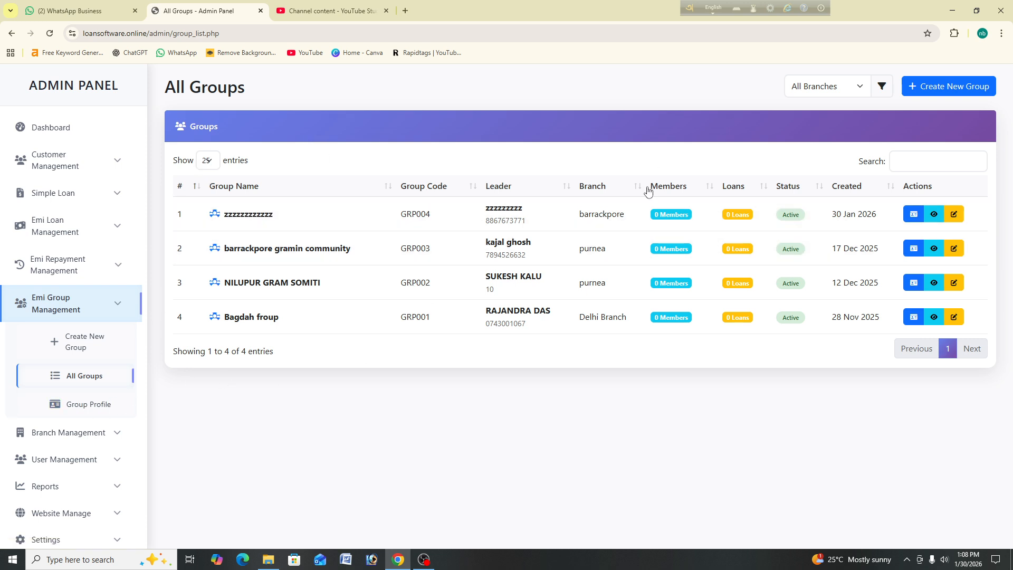
{"action": "left_click", "coordinate": [850, 89]}
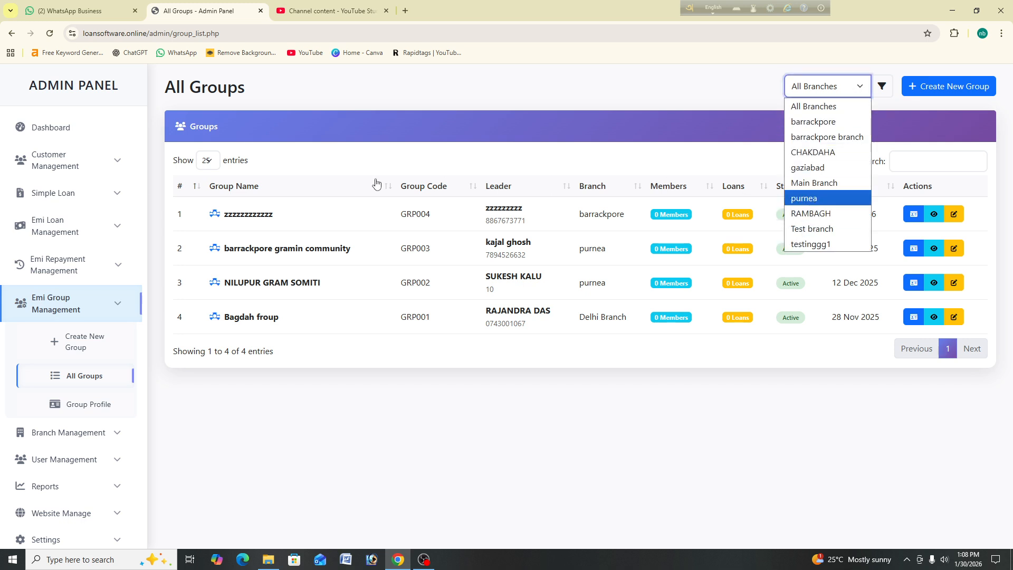
{"action": "left_click", "coordinate": [209, 164]}
{"action": "left_click", "coordinate": [209, 162]}
{"action": "left_click", "coordinate": [208, 221]}
{"action": "left_click", "coordinate": [213, 166]}
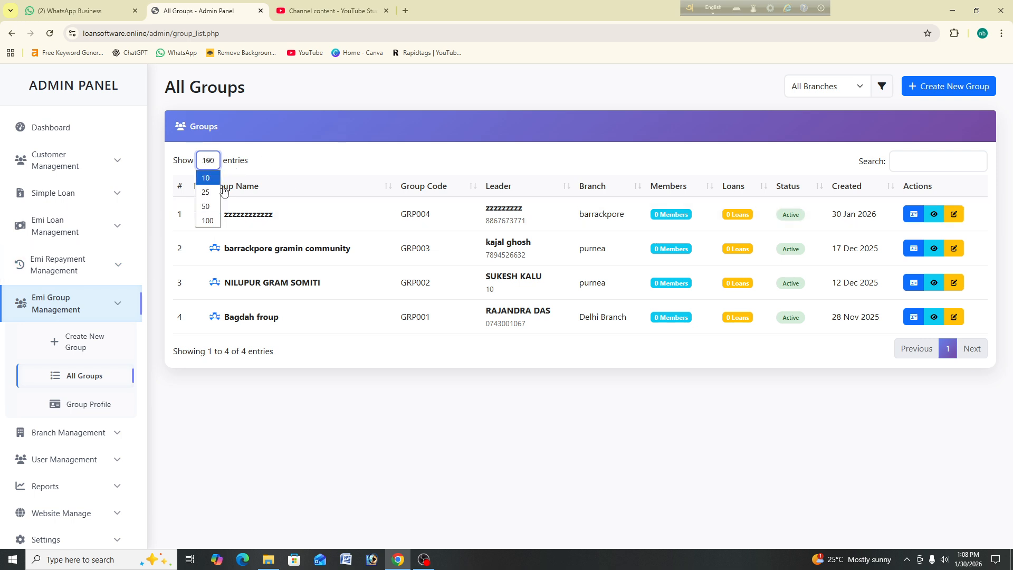
{"action": "left_click", "coordinate": [219, 160]}
{"action": "left_click", "coordinate": [215, 166]}
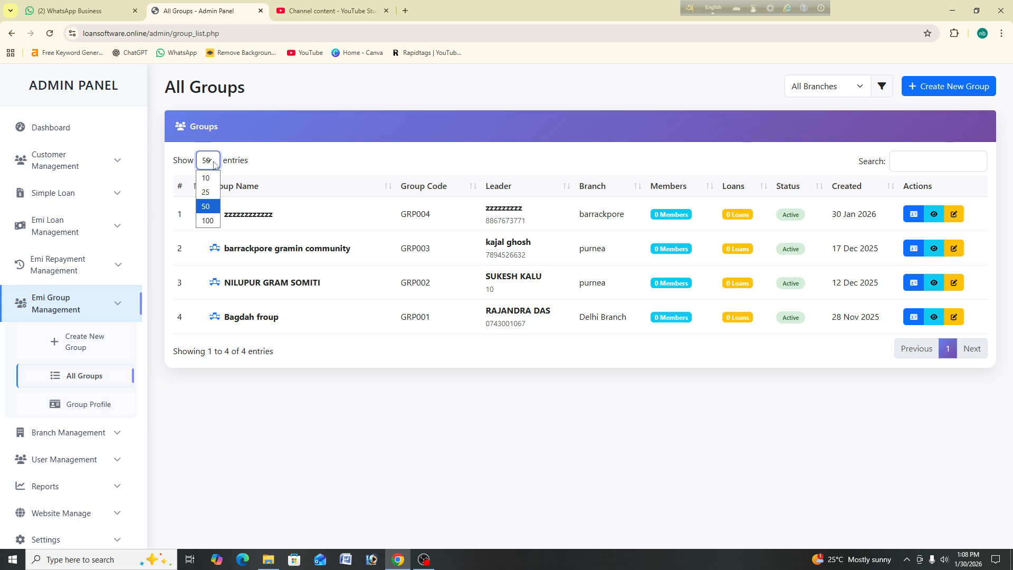
{"action": "left_click", "coordinate": [218, 225]}
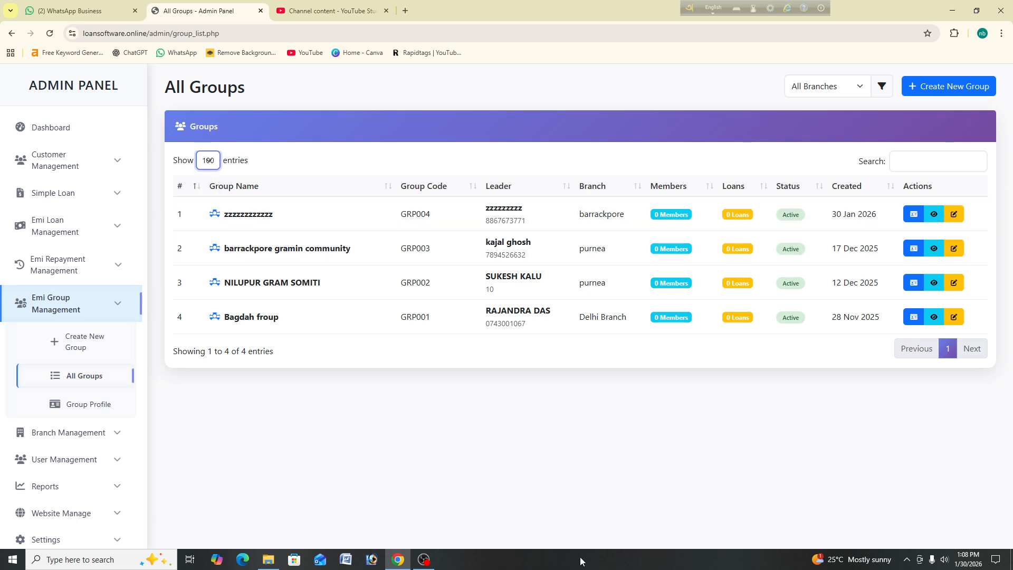
{"action": "left_click", "coordinate": [423, 559]}
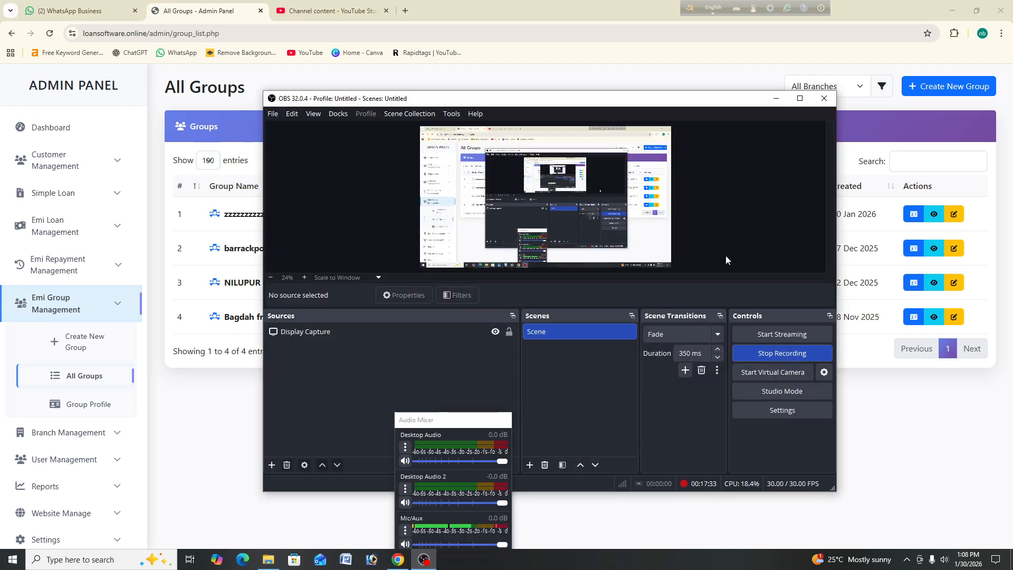